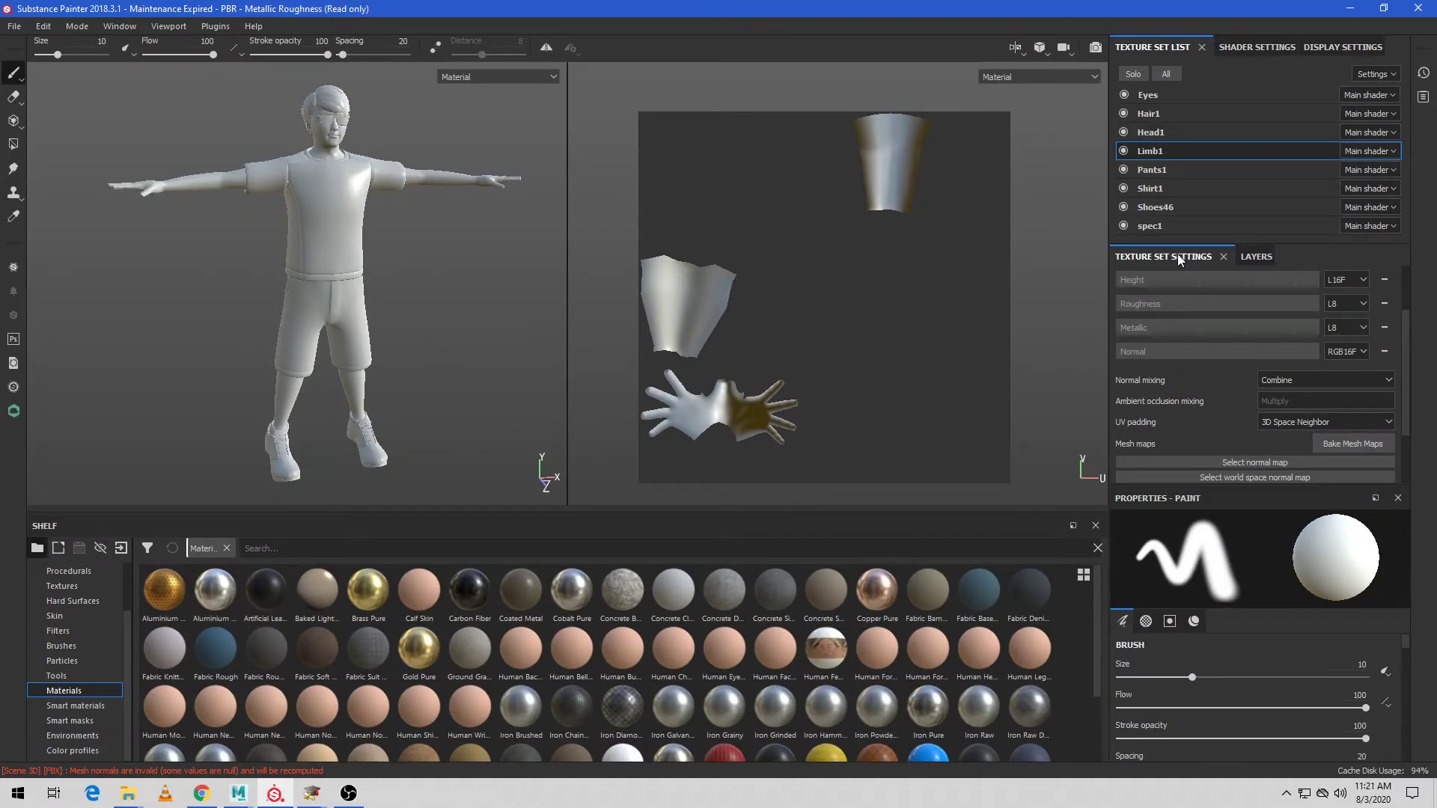
Step: Bake the mesh maps for all texture sets at an output size of 1024
{"action": "left_click", "coordinate": [1348, 445]}
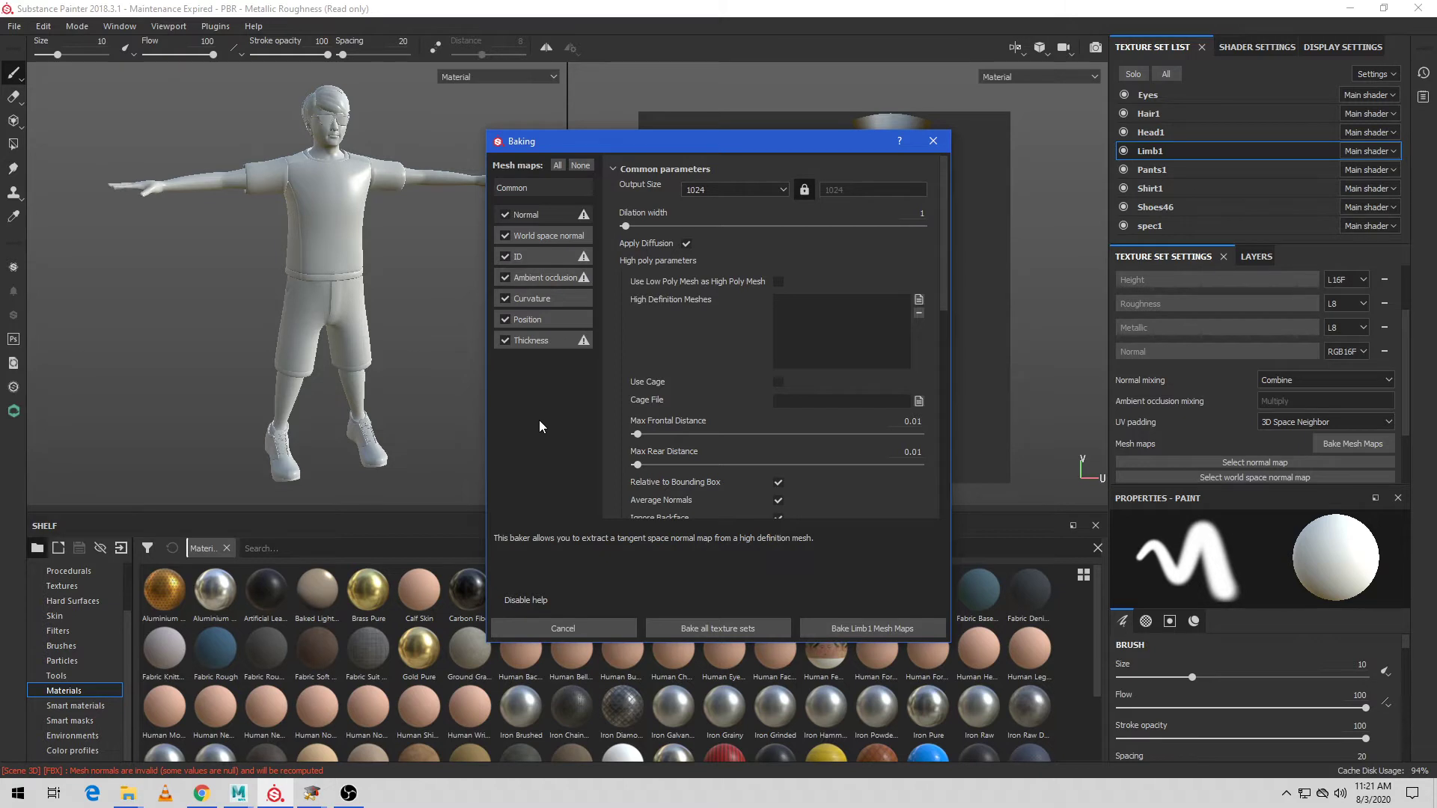
{"action": "left_click", "coordinate": [749, 627]}
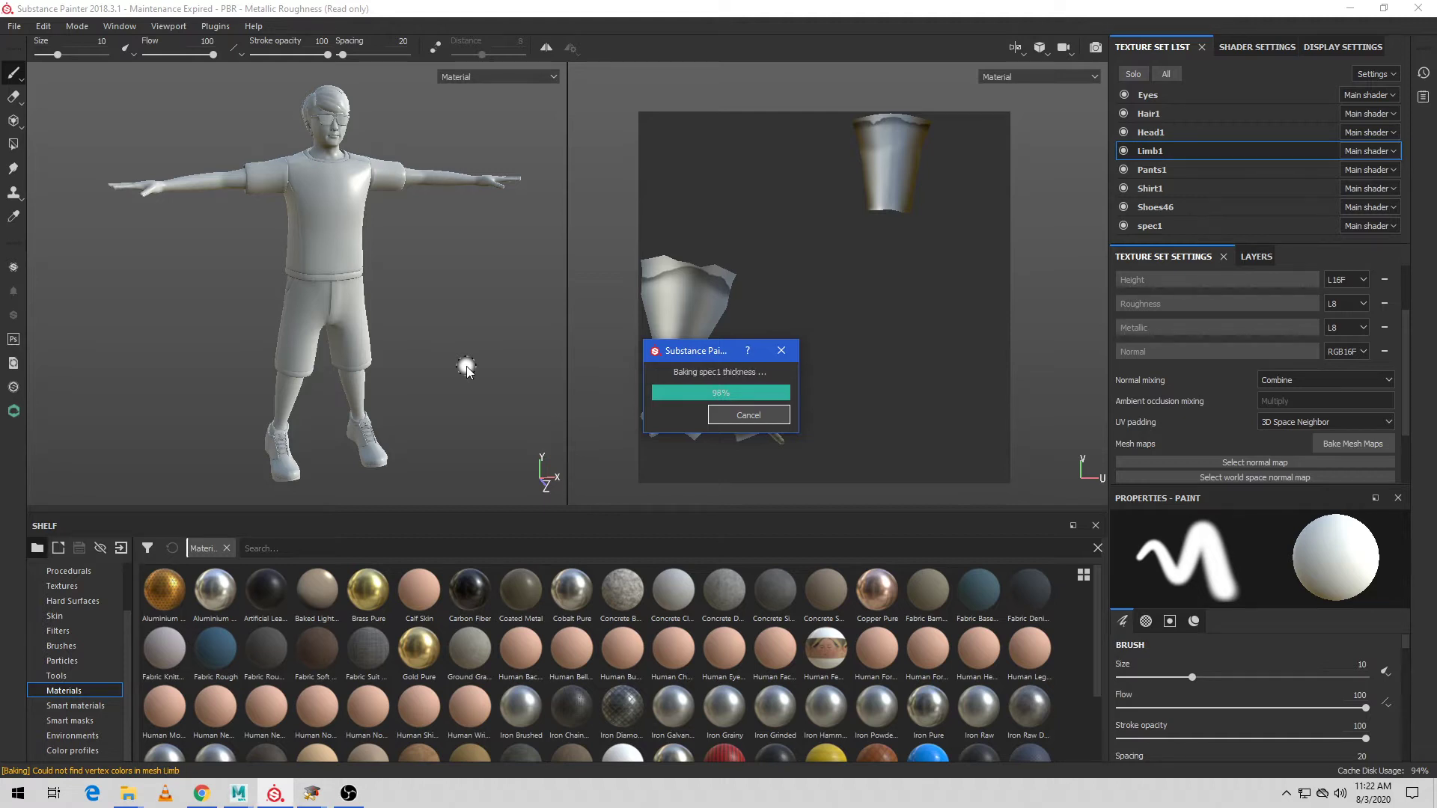
{"action": "key", "text": "Return"}
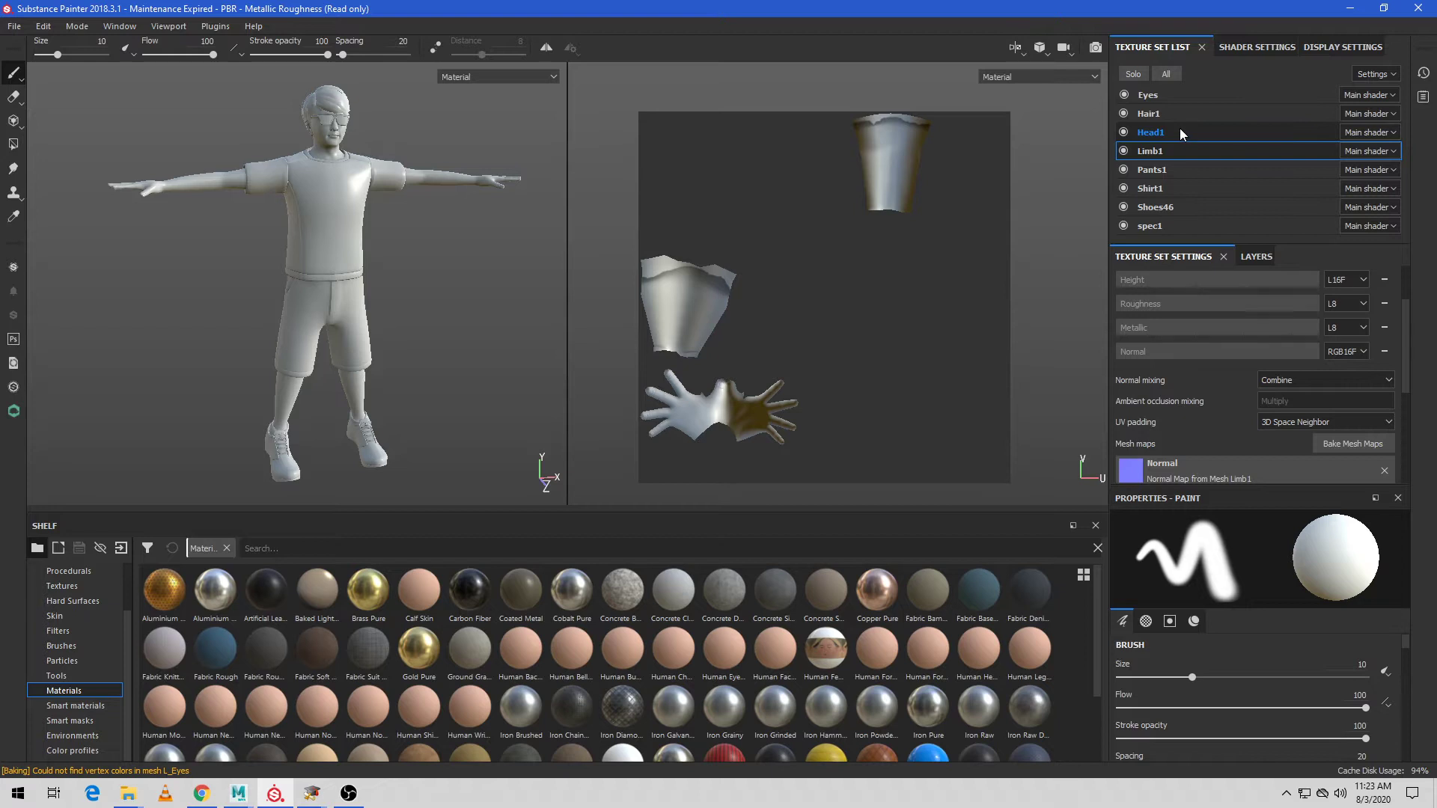
Step: Select the Shirt1 texture set and isolate it so only the shirt is displayed
{"action": "left_click", "coordinate": [1176, 191]}
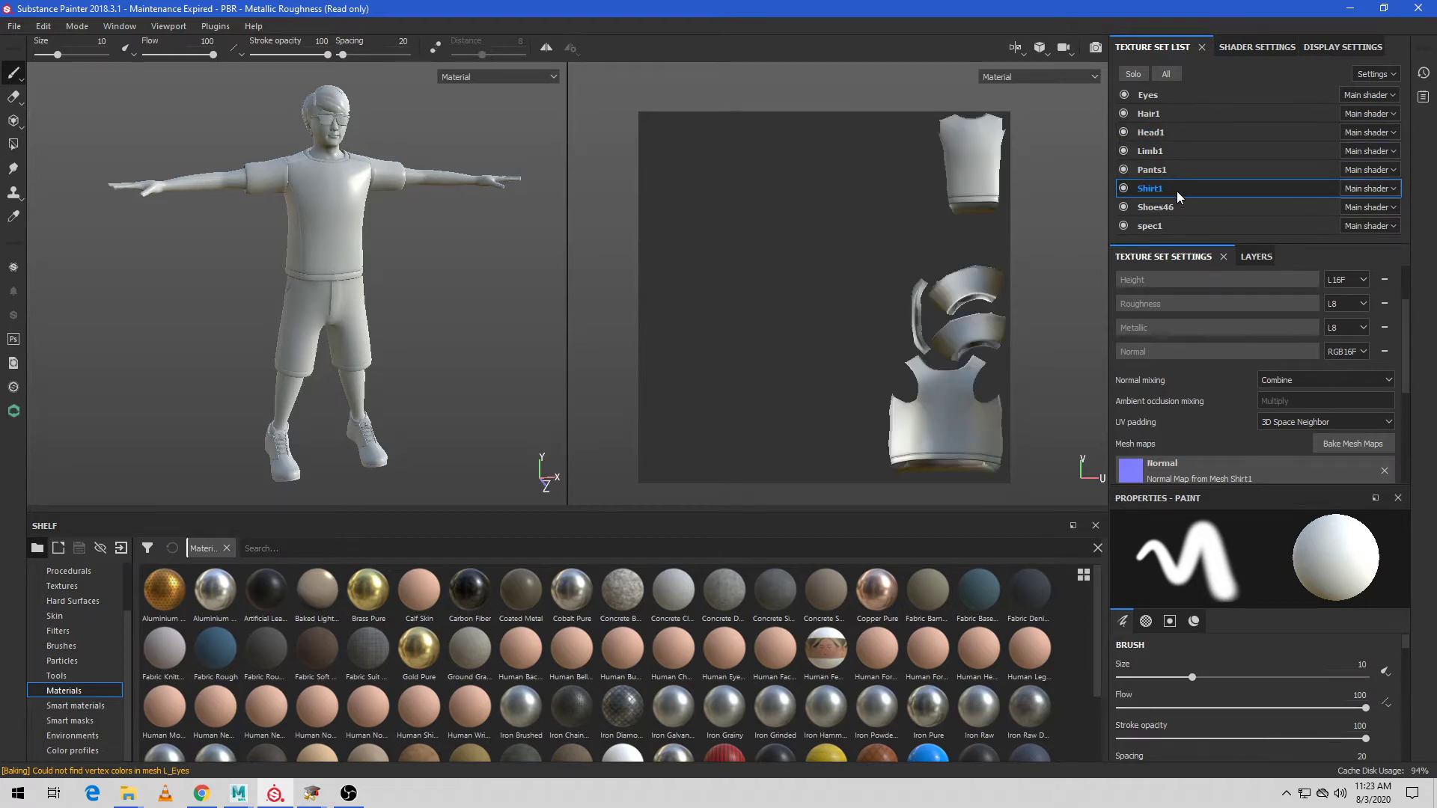
{"action": "scroll", "coordinate": [437, 233], "scroll_direction": "up", "scroll_amount": 1}
{"action": "middle_click_drag", "start_coordinate": [447, 215], "coordinate": [448, 280], "text": "alt"}
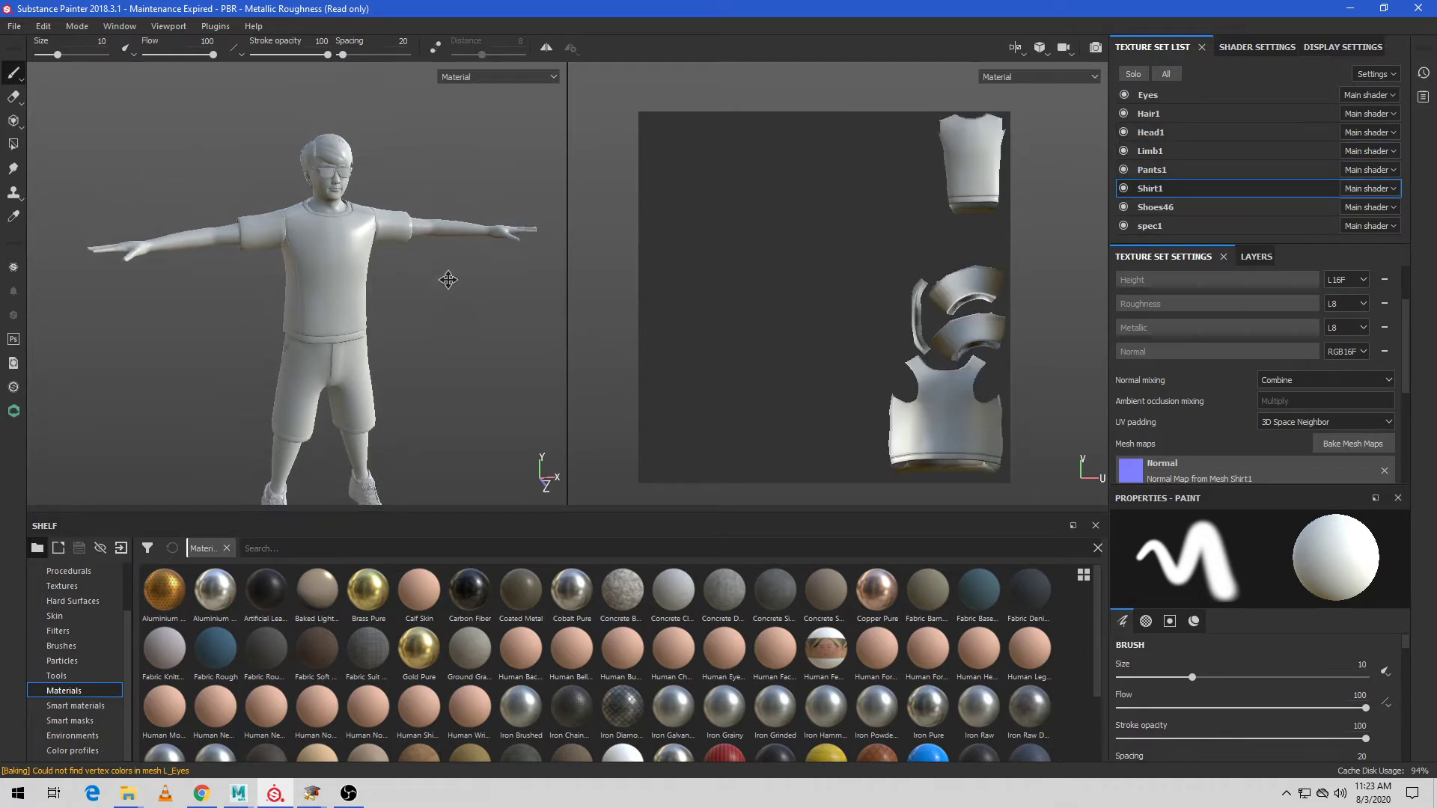
{"action": "scroll", "coordinate": [447, 280], "scroll_direction": "up", "scroll_amount": 5}
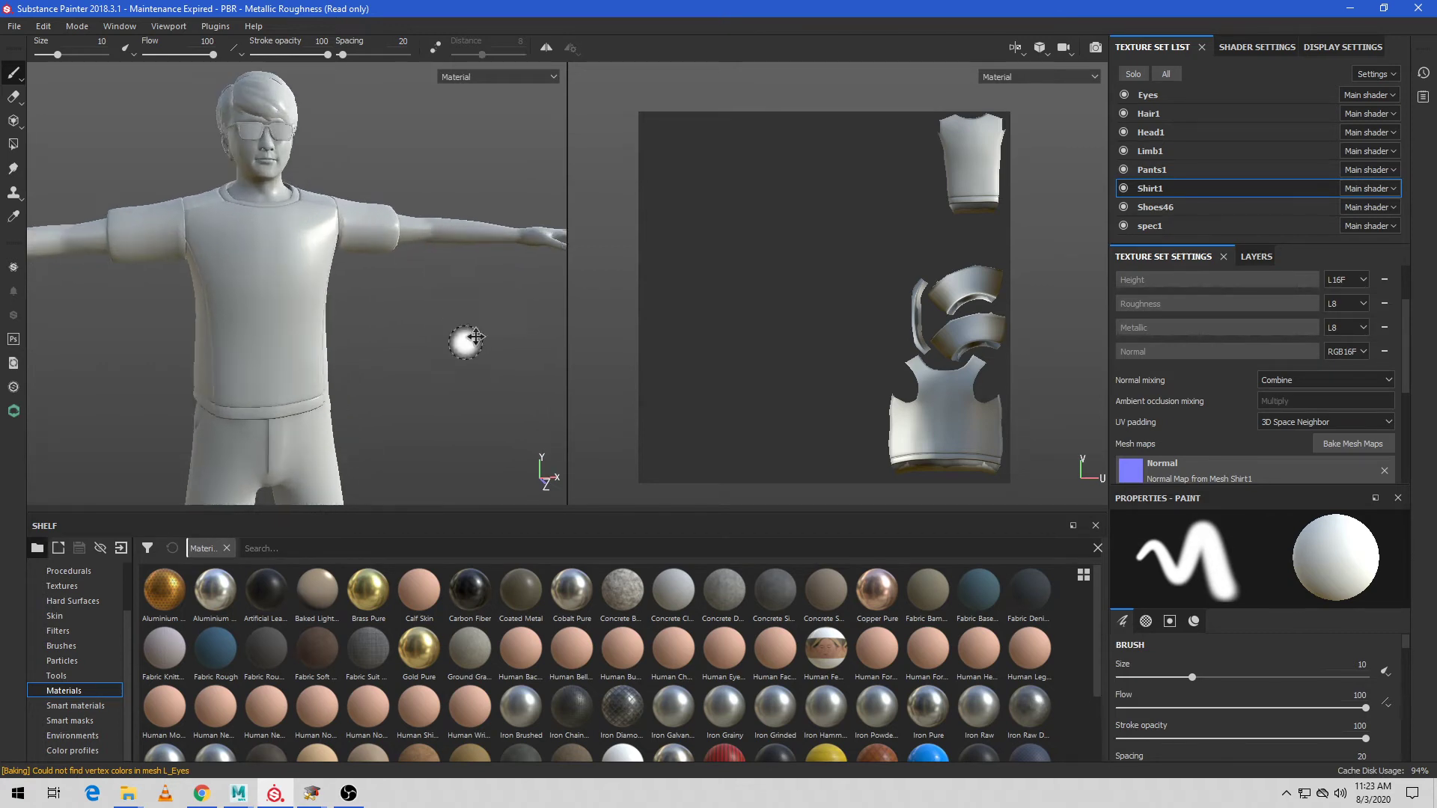
{"action": "middle_click_drag", "start_coordinate": [465, 341], "coordinate": [524, 318], "text": "alt"}
{"action": "left_click", "coordinate": [1133, 73]}
{"action": "left_click_drag", "start_coordinate": [464, 349], "coordinate": [503, 317], "text": "alt"}
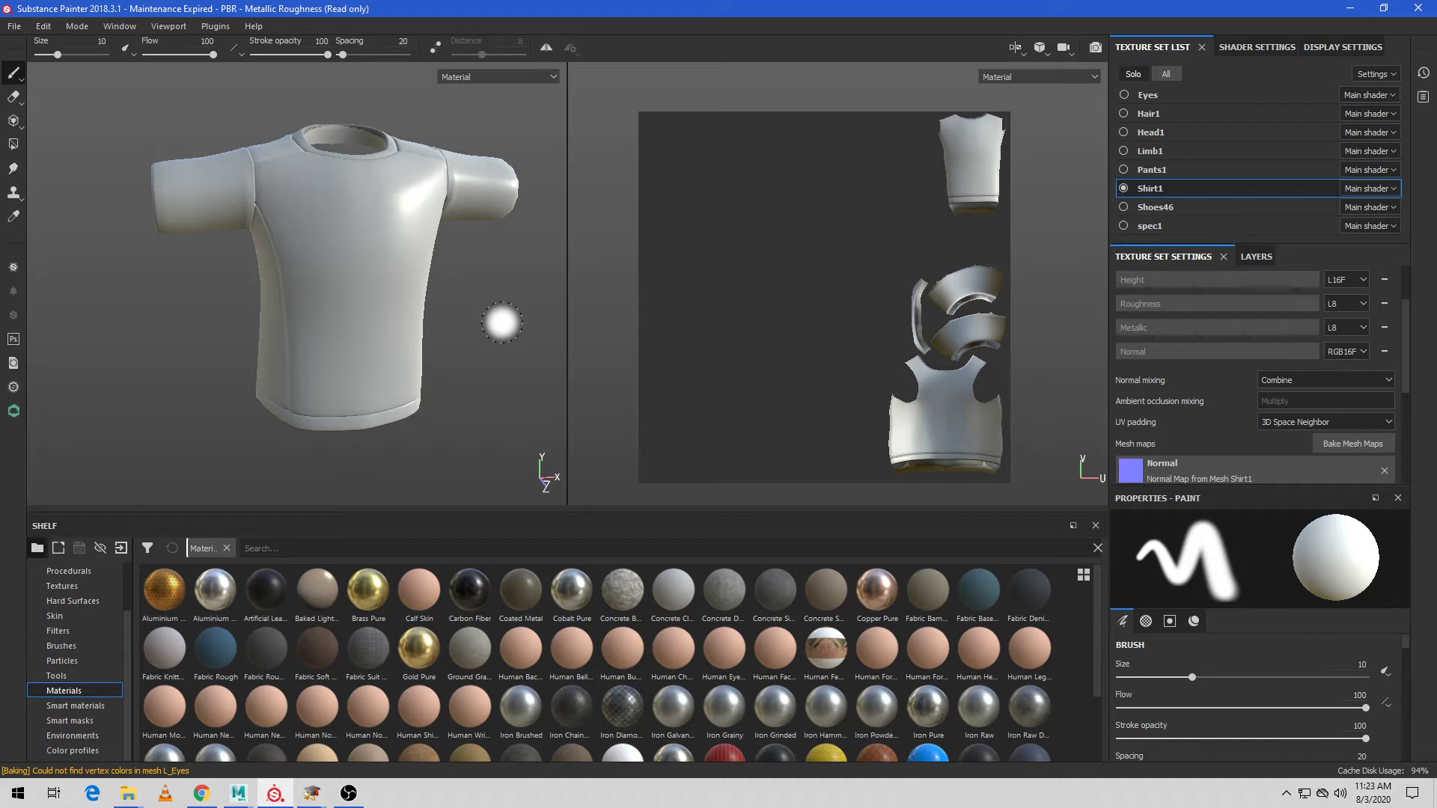
{"action": "mouse_move", "coordinate": [502, 316]}
{"action": "middle_mouse_down", "text": "alt"}
{"action": "mouse_move", "coordinate": [480, 318]}
{"action": "mouse_move", "coordinate": [518, 340]}
{"action": "middle_mouse_up", "text": "alt"}
{"action": "scroll", "coordinate": [485, 333], "scroll_direction": "up", "scroll_amount": 1}
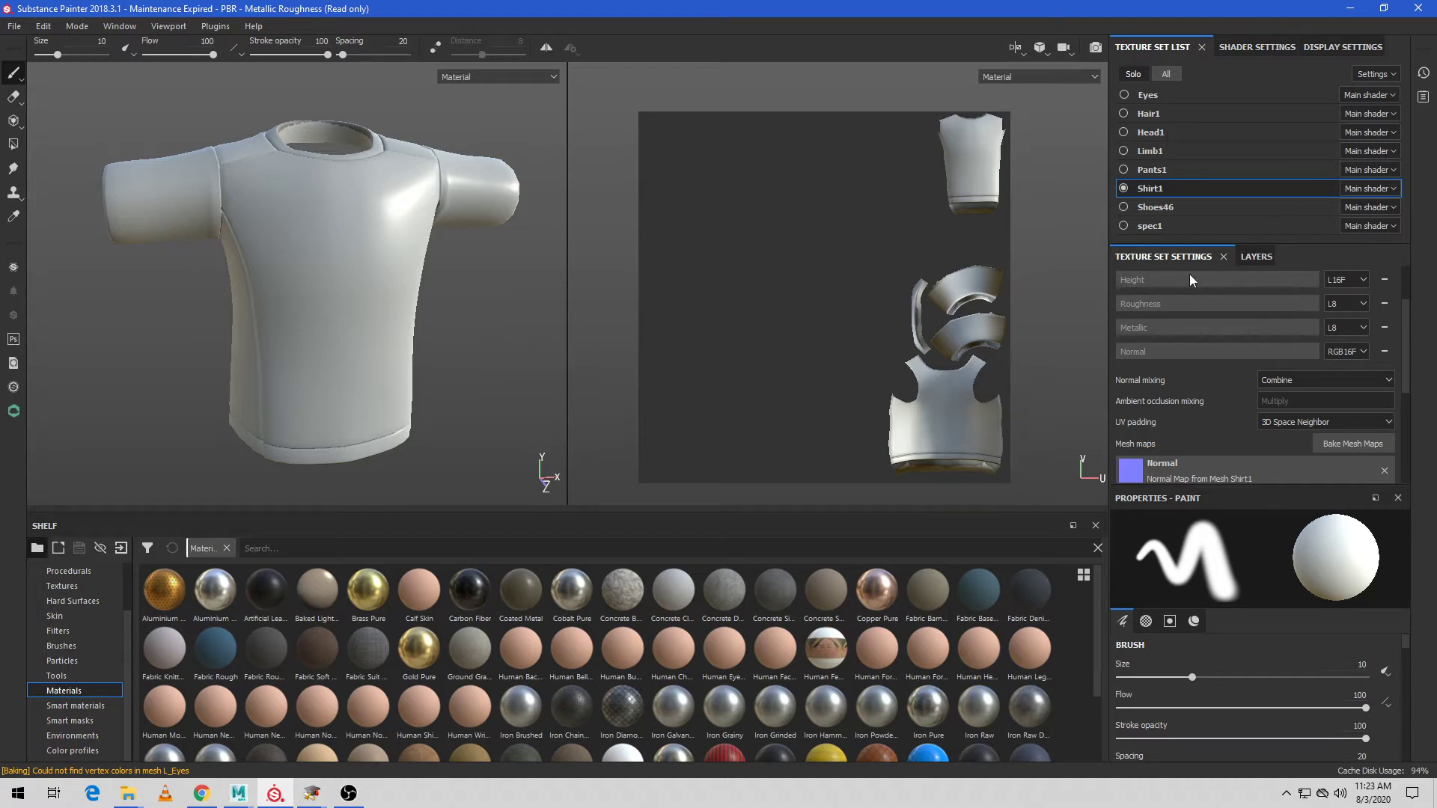
Step: Apply the Fabric Suit Vintage material to the shirt as a fill layer above Layer 1
{"action": "left_click", "coordinate": [1251, 257]}
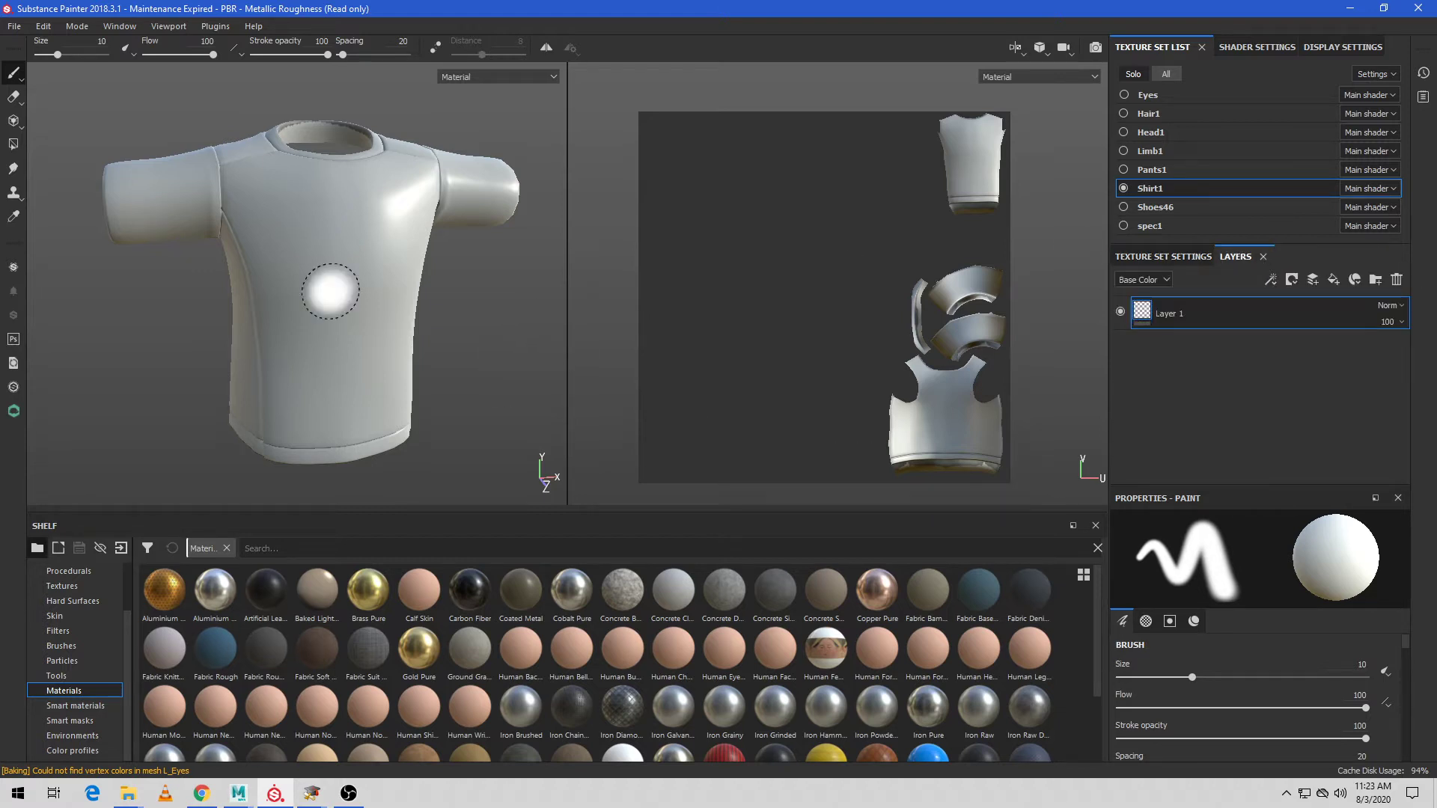
{"action": "left_click_drag", "start_coordinate": [454, 288], "coordinate": [426, 290], "text": "alt"}
{"action": "middle_click_drag", "start_coordinate": [426, 294], "coordinate": [430, 303], "text": "alt"}
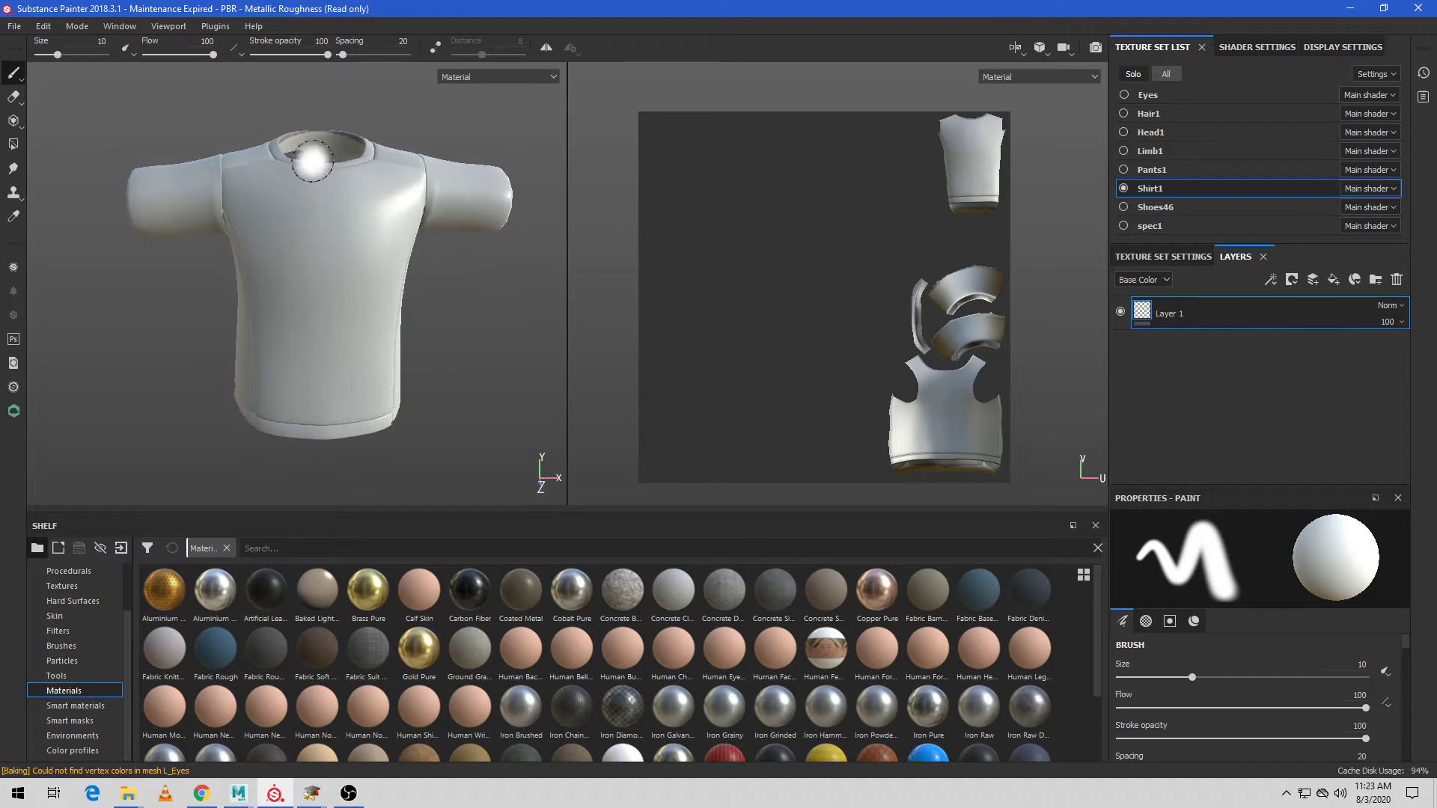
{"action": "scroll", "coordinate": [966, 294], "scroll_direction": "up", "scroll_amount": 1}
{"action": "mouse_move", "coordinate": [955, 386]}
{"action": "middle_mouse_down", "text": "alt"}
{"action": "mouse_move", "coordinate": [978, 351]}
{"action": "mouse_move", "coordinate": [929, 399]}
{"action": "middle_mouse_up", "text": "alt"}
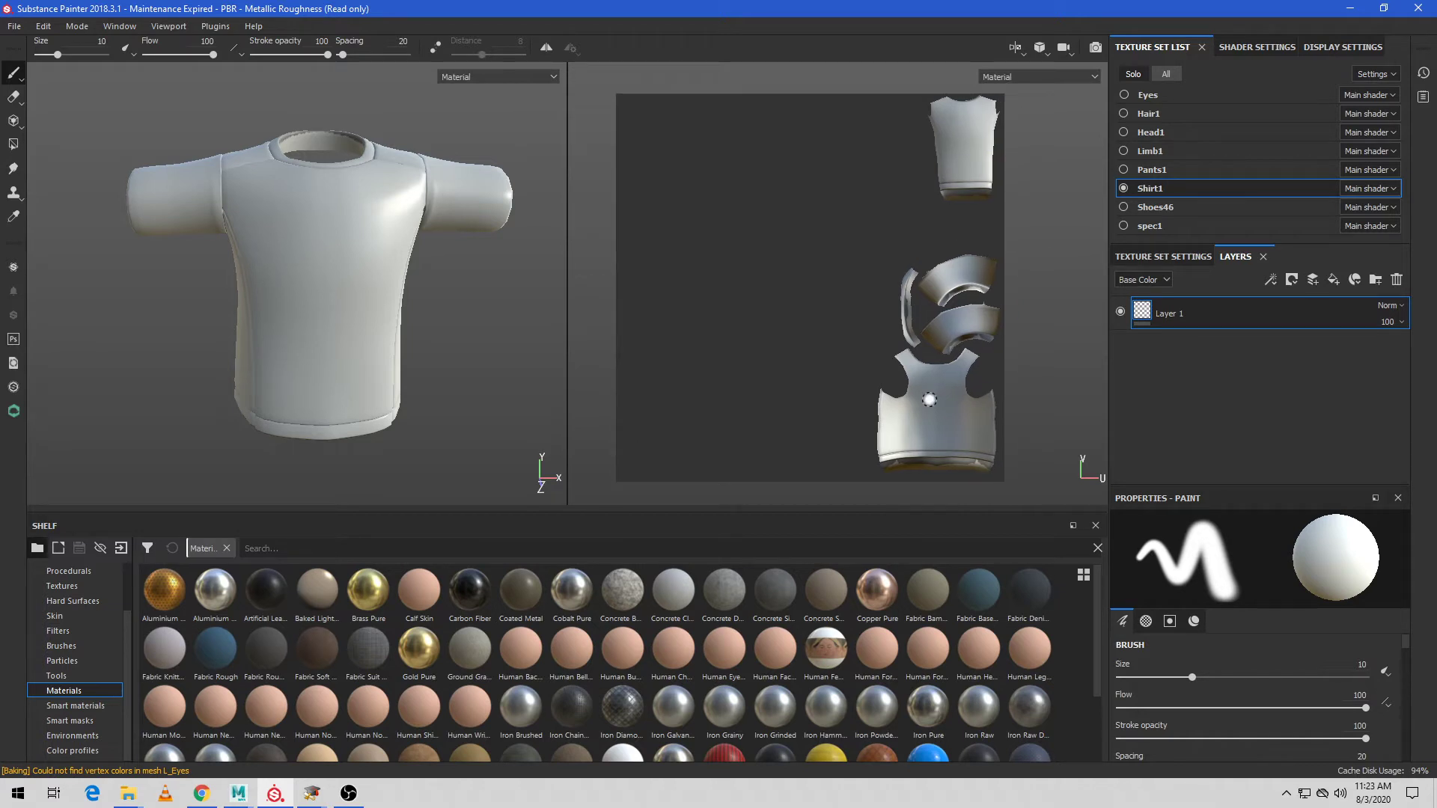
{"action": "left_click_drag", "start_coordinate": [370, 645], "coordinate": [367, 402]}
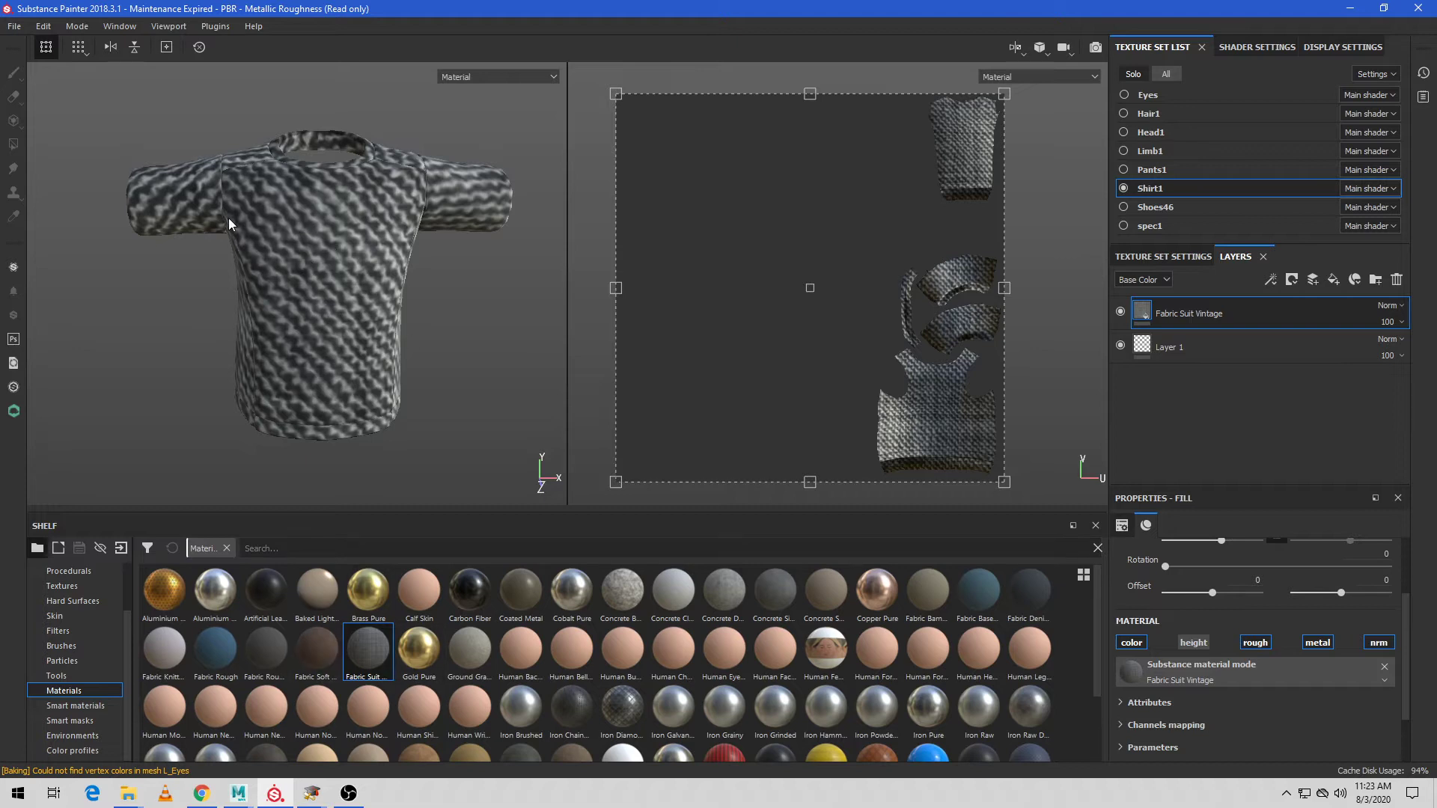
Step: Set the Fabric Suit Vintage fill's UV scale to 1.47
{"action": "mouse_move", "coordinate": [458, 347]}
{"action": "left_mouse_down", "text": "alt"}
{"action": "mouse_move", "coordinate": [314, 336]}
{"action": "mouse_move", "coordinate": [455, 344]}
{"action": "mouse_move", "coordinate": [442, 355]}
{"action": "left_mouse_up", "text": "alt"}
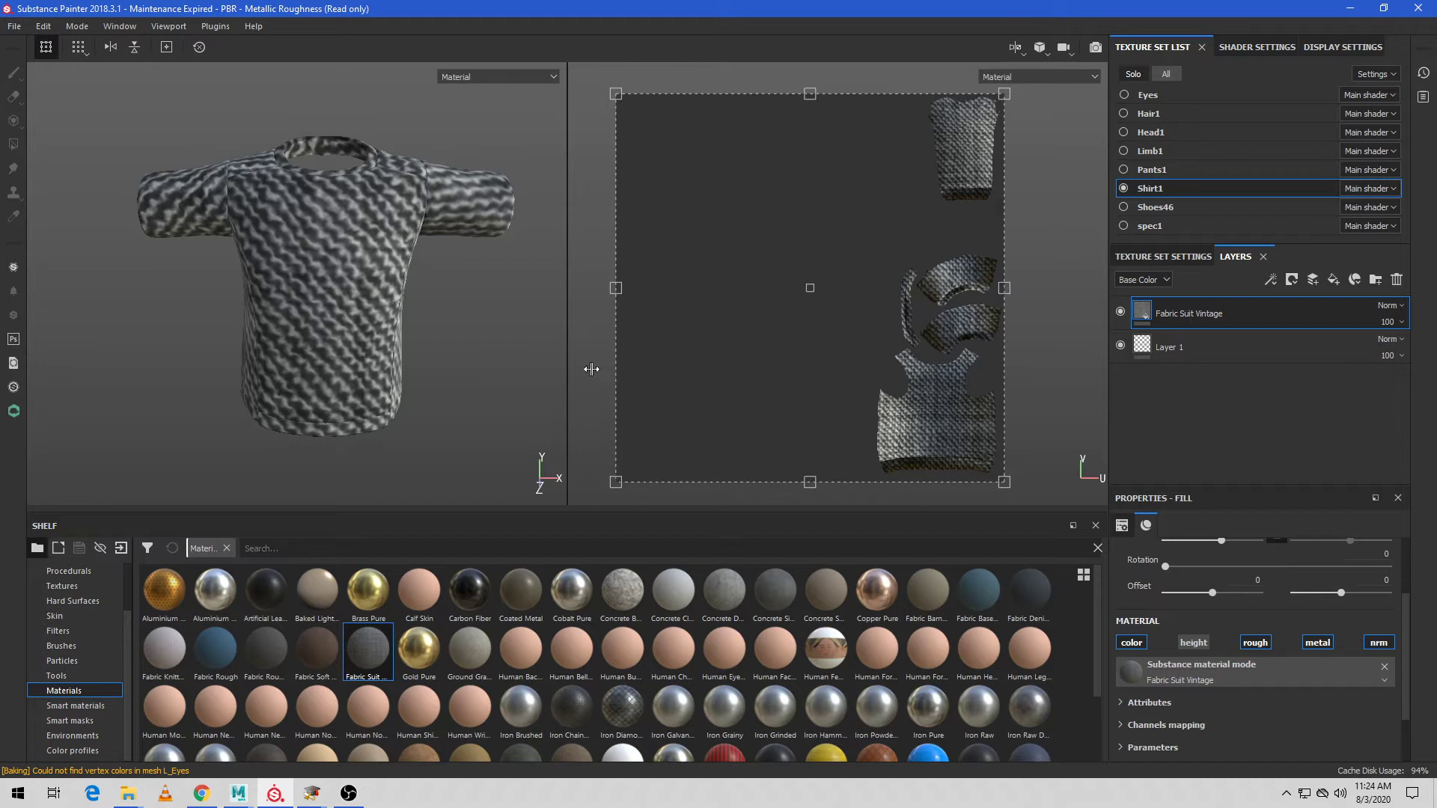
{"action": "scroll", "coordinate": [1264, 668], "scroll_direction": "up", "scroll_amount": 1}
{"action": "left_click_drag", "start_coordinate": [1223, 585], "coordinate": [1230, 590]}
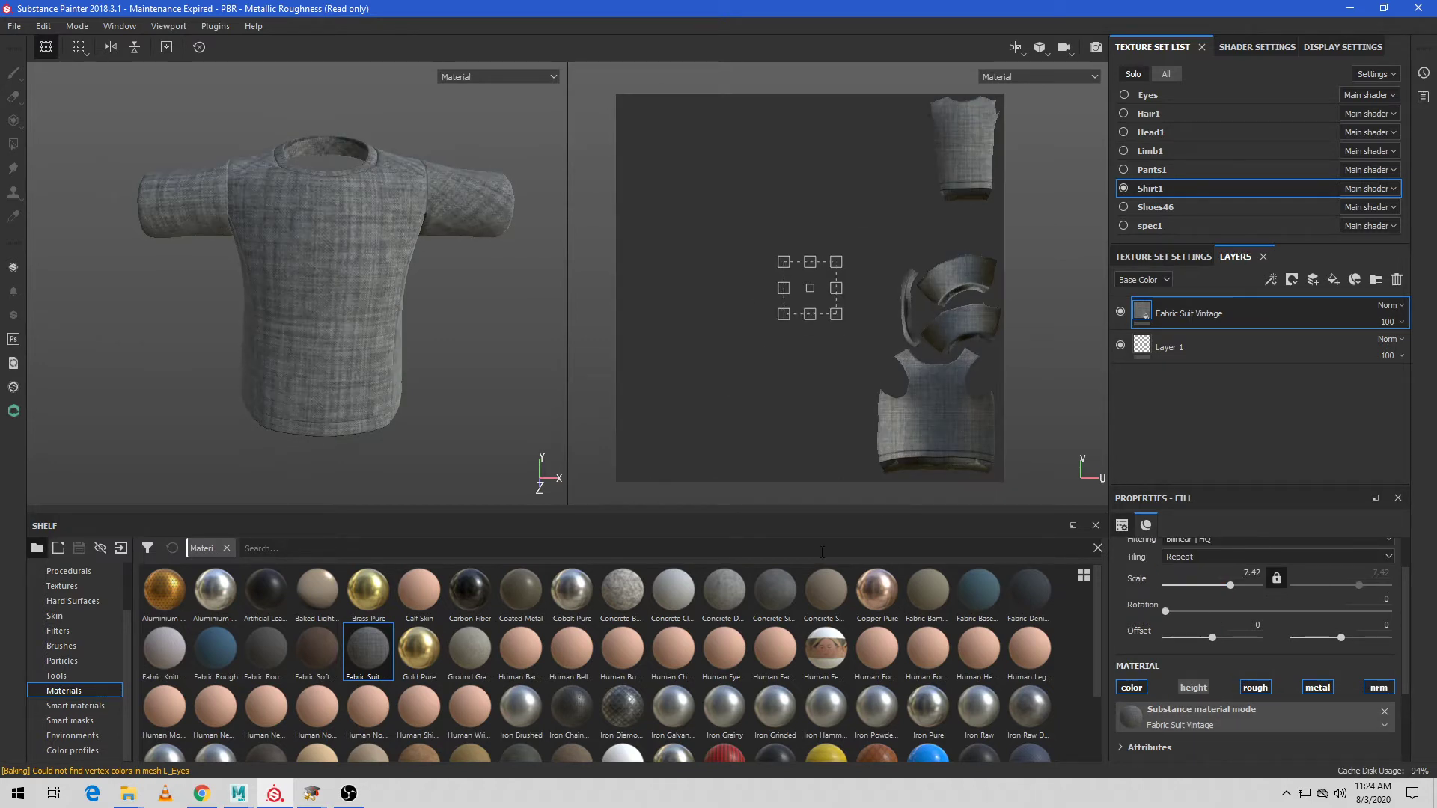
{"action": "mouse_move", "coordinate": [497, 407]}
{"action": "left_mouse_down", "text": "alt"}
{"action": "mouse_move", "coordinate": [545, 467]}
{"action": "mouse_move", "coordinate": [533, 367]}
{"action": "mouse_move", "coordinate": [493, 382]}
{"action": "left_mouse_up", "text": "alt"}
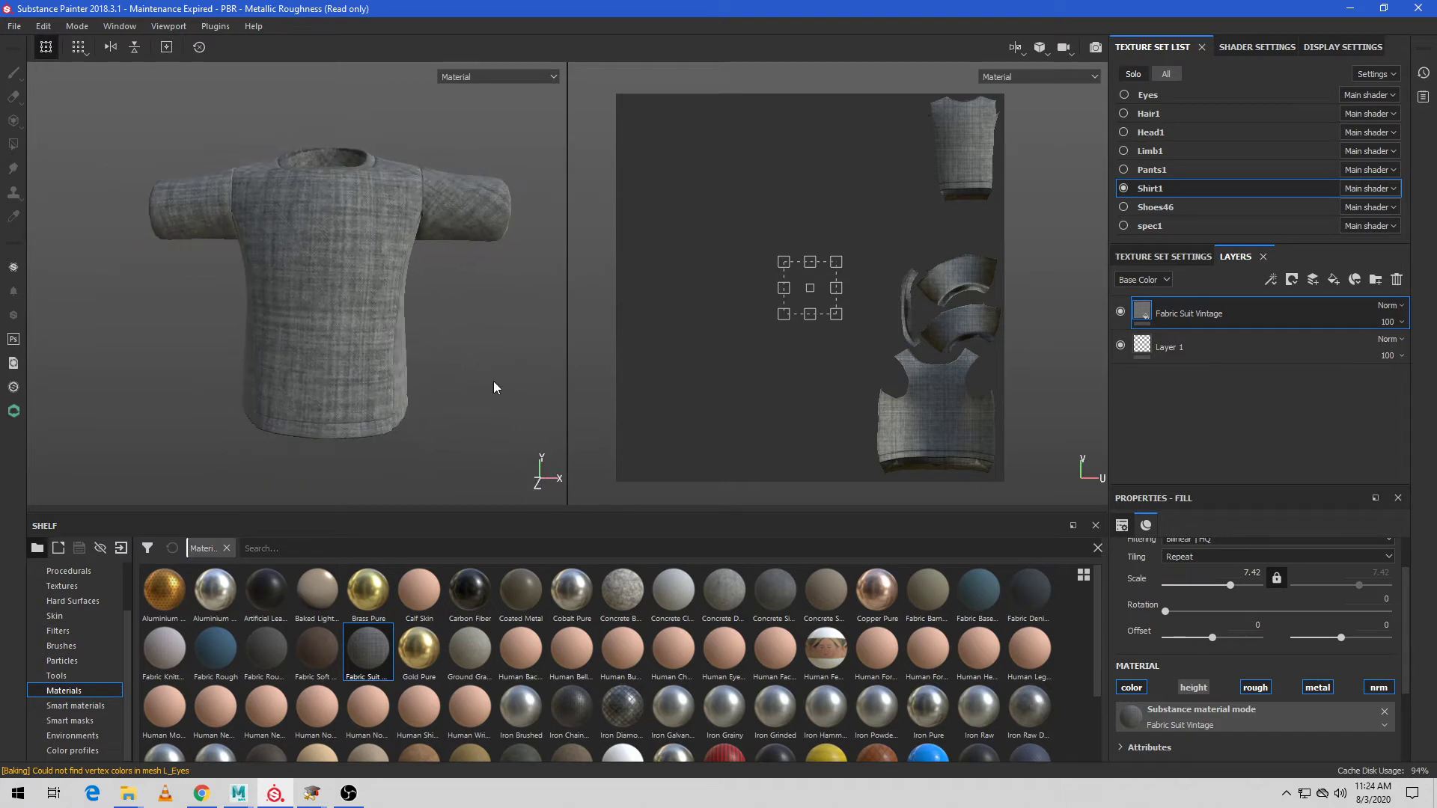
{"action": "right_click_drag", "start_coordinate": [467, 303], "coordinate": [494, 459], "text": "alt"}
{"action": "middle_click_drag", "start_coordinate": [407, 377], "coordinate": [496, 389], "text": "alt"}
{"action": "left_click_drag", "start_coordinate": [1230, 586], "coordinate": [1222, 583]}
{"action": "scroll", "coordinate": [507, 440], "scroll_direction": "down", "scroll_amount": 3}
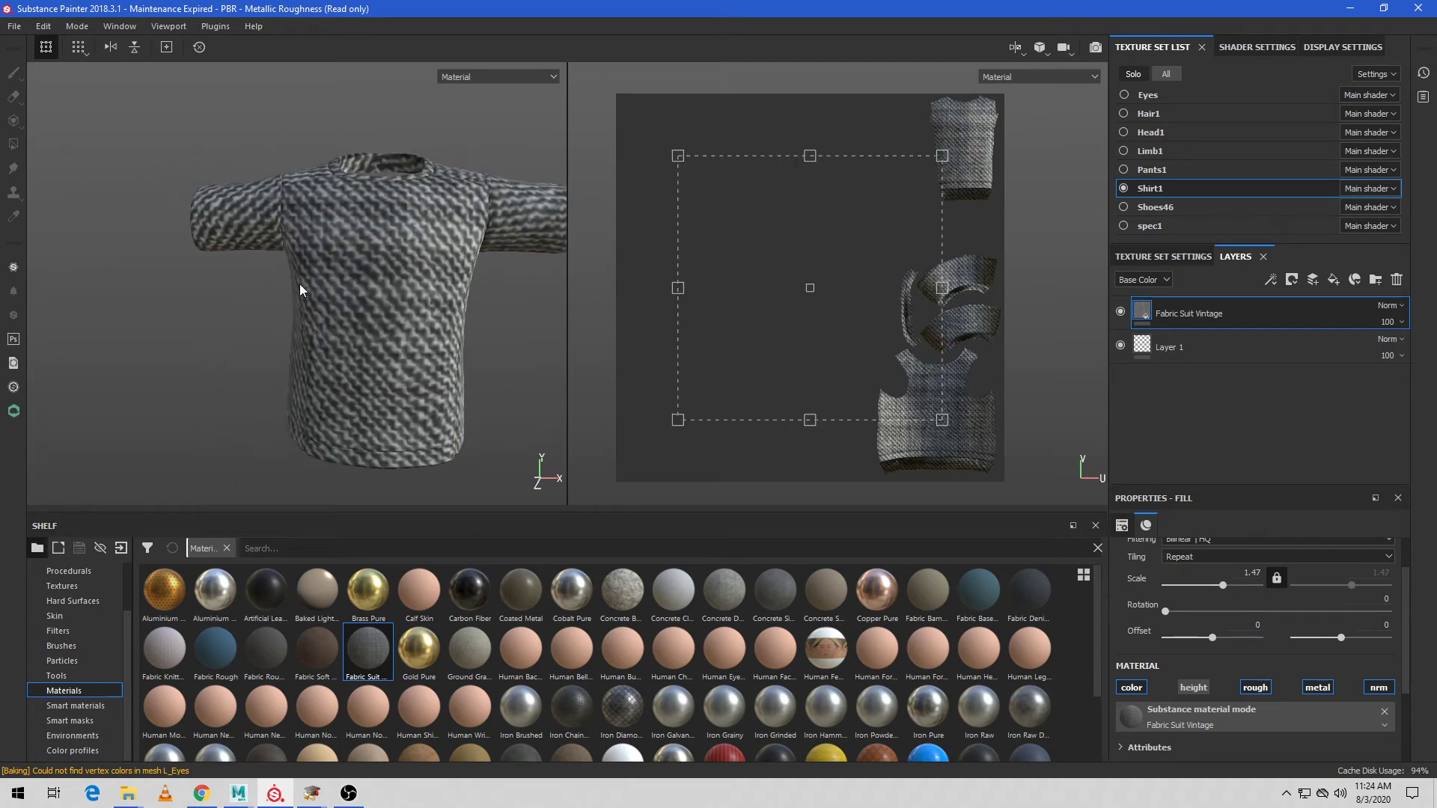
{"action": "middle_click_drag", "start_coordinate": [490, 351], "coordinate": [459, 355], "text": "alt"}
{"action": "left_click_drag", "start_coordinate": [460, 354], "coordinate": [478, 361], "text": "alt"}
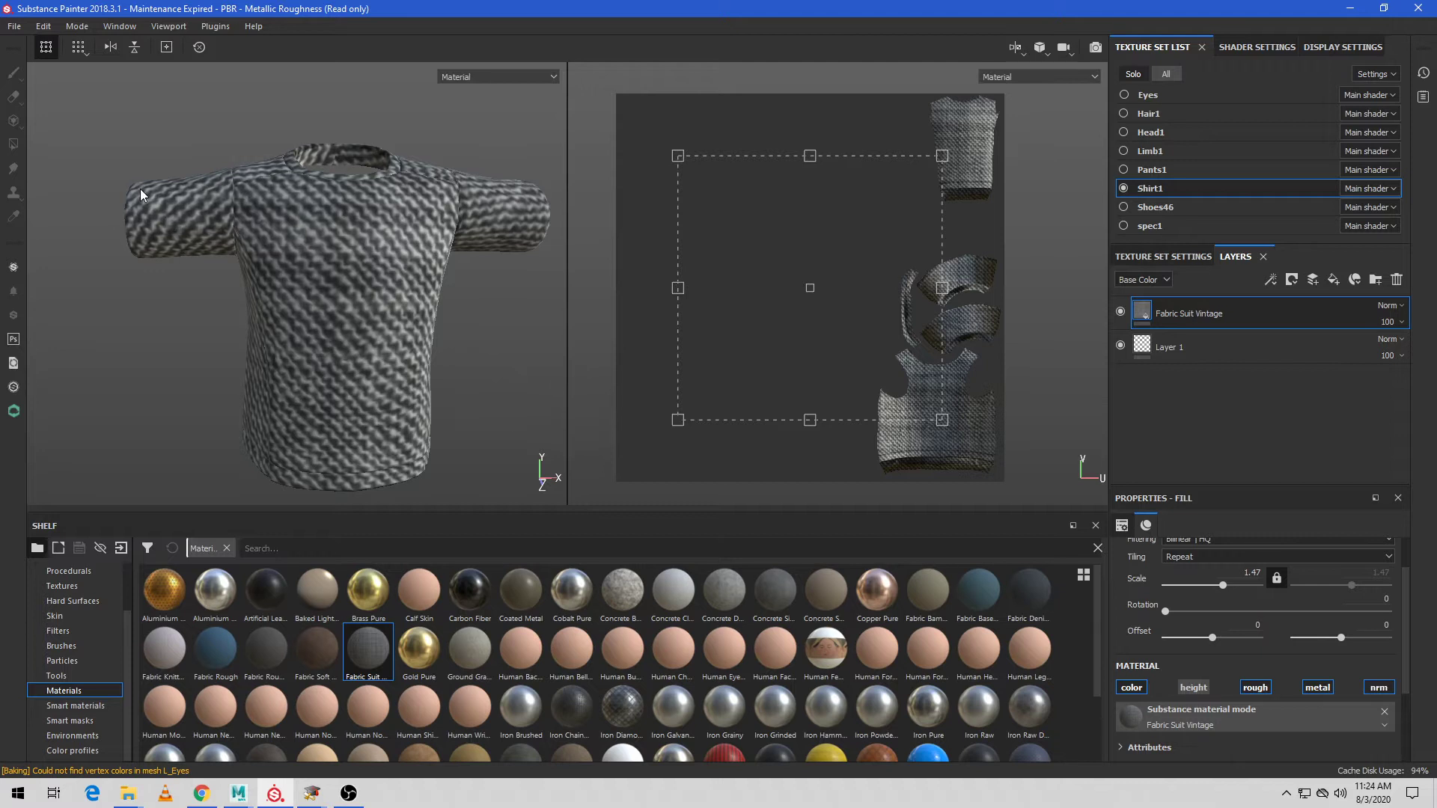
{"action": "left_click_drag", "start_coordinate": [480, 329], "coordinate": [452, 305], "text": "alt"}
{"action": "left_click_drag", "start_coordinate": [428, 381], "coordinate": [456, 362], "text": "alt"}
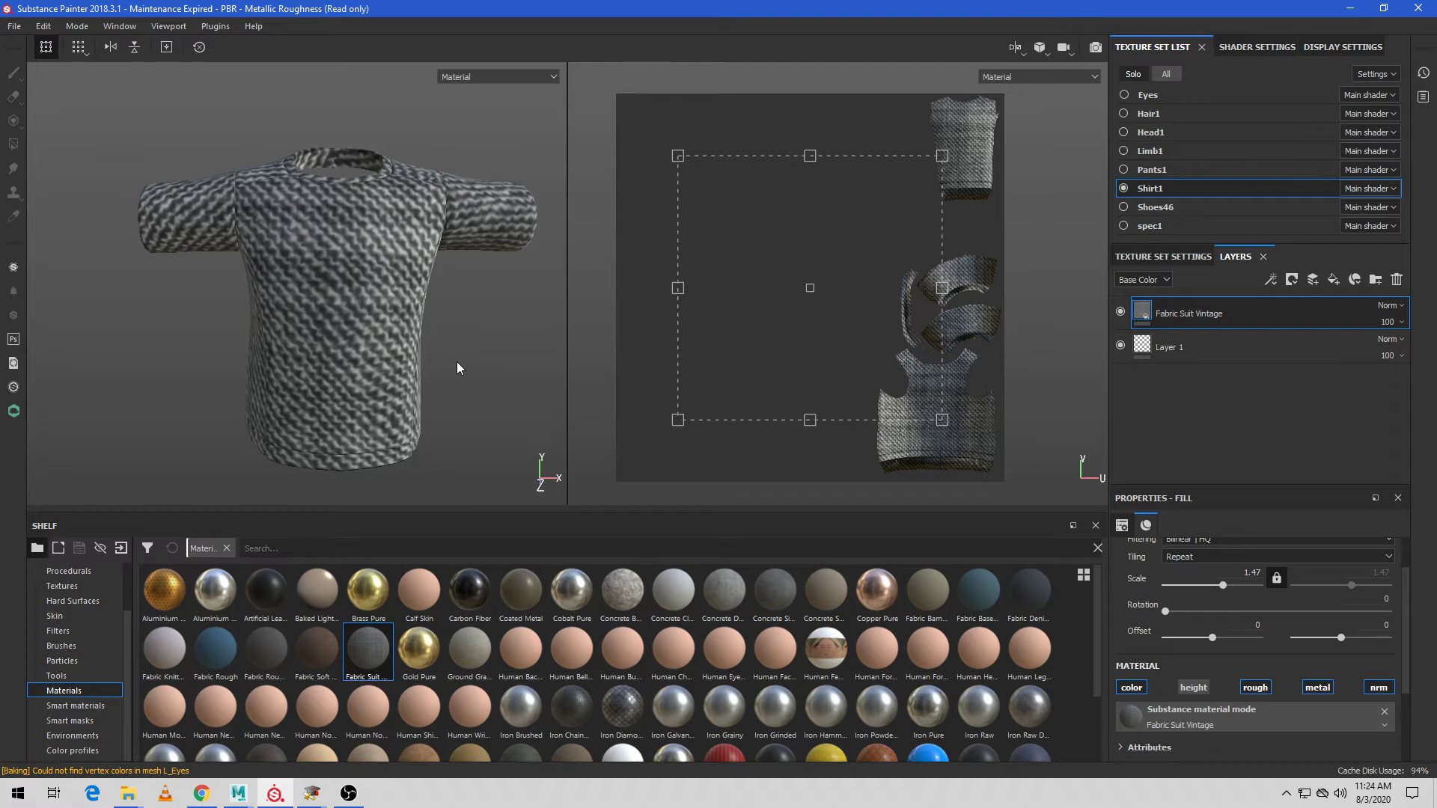
Step: Expand the fabric material's attributes, channels mapping and parameters
{"action": "scroll", "coordinate": [1272, 649], "scroll_direction": "down", "scroll_amount": 2}
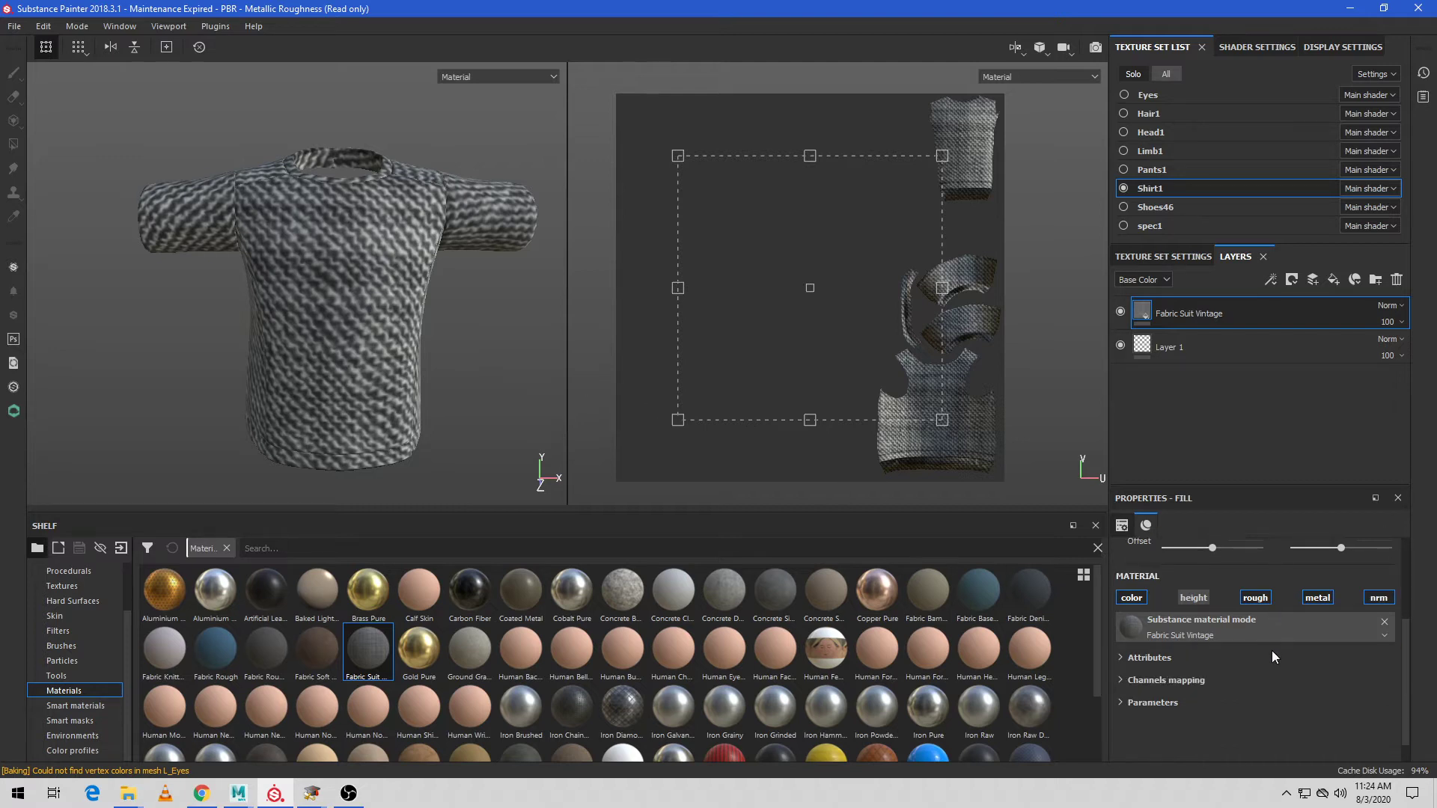
{"action": "left_click", "coordinate": [1166, 658]}
{"action": "scroll", "coordinate": [1215, 674], "scroll_direction": "up", "scroll_amount": 1}
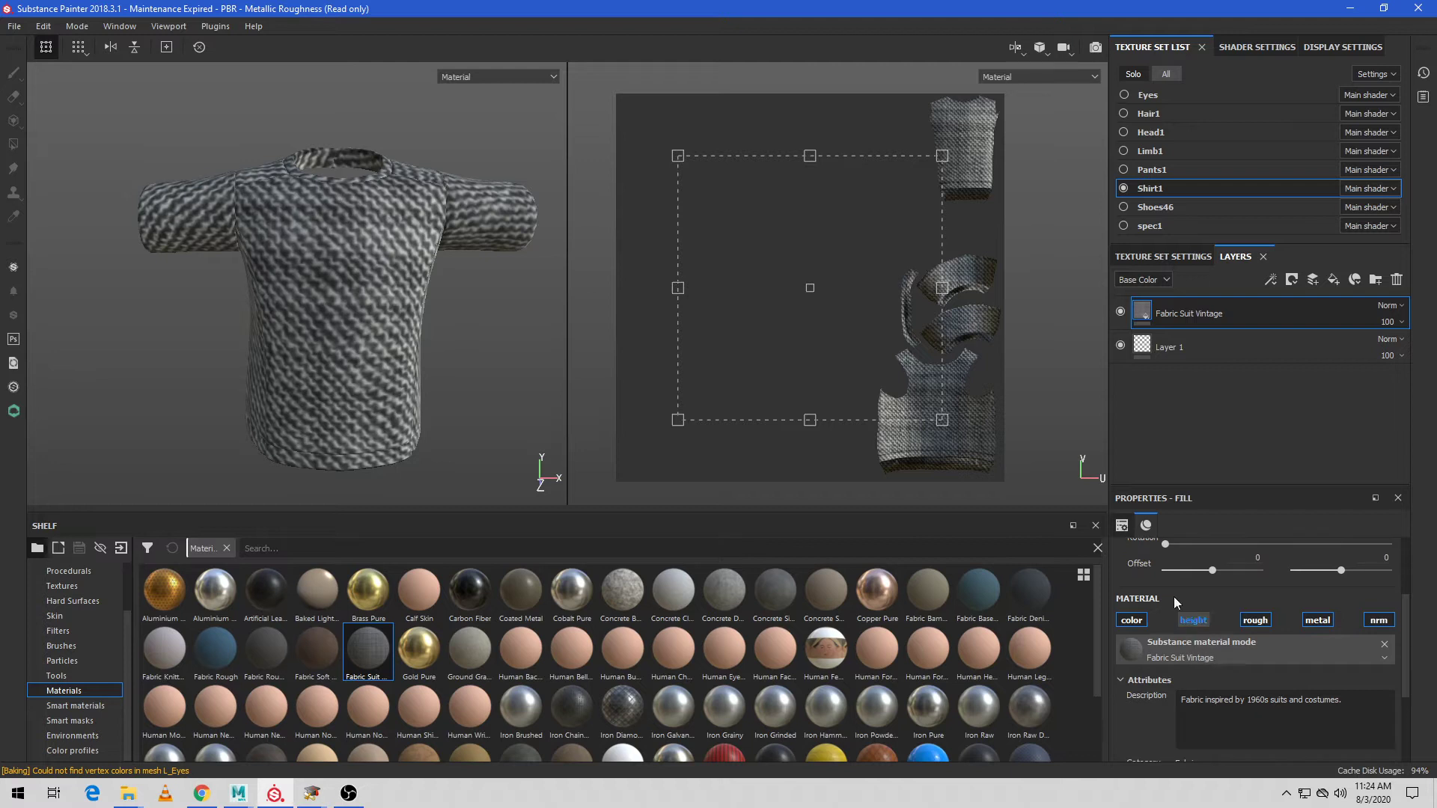
{"action": "left_click", "coordinate": [1121, 526]}
{"action": "scroll", "coordinate": [1229, 643], "scroll_direction": "down", "scroll_amount": 4}
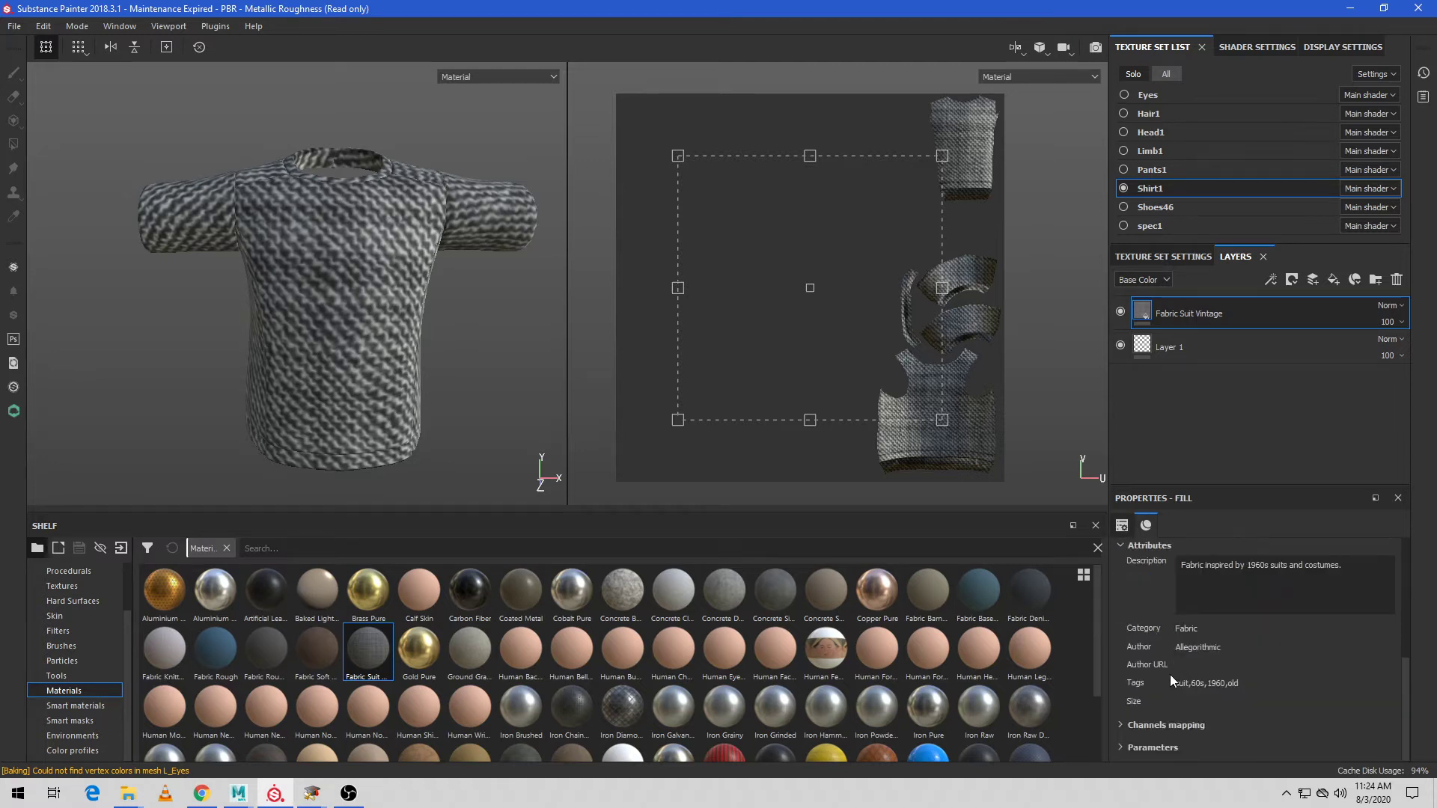
{"action": "left_click", "coordinate": [1161, 725]}
{"action": "scroll", "coordinate": [1182, 698], "scroll_direction": "down", "scroll_amount": 2}
{"action": "left_click", "coordinate": [1161, 750]}
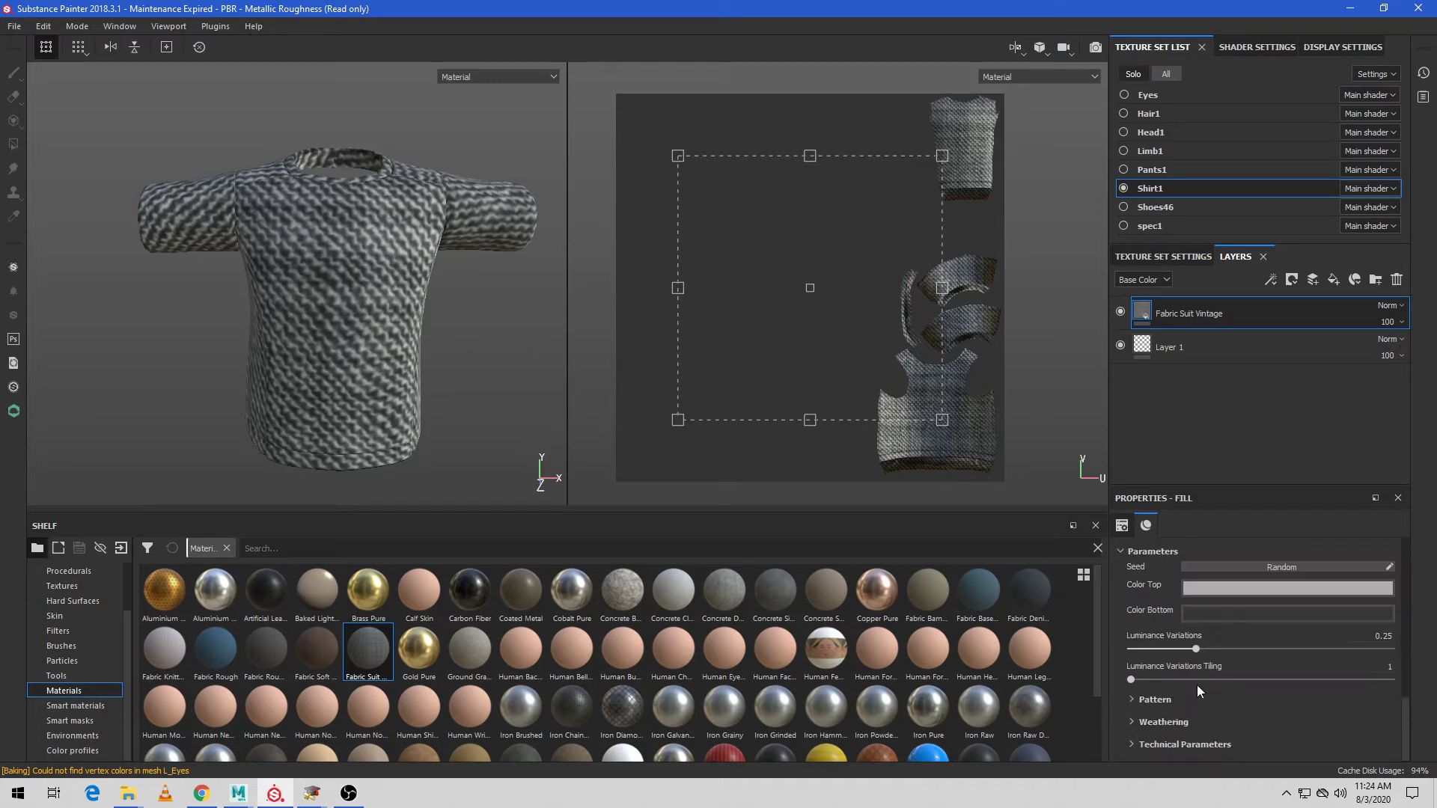
{"action": "scroll", "coordinate": [1197, 685], "scroll_direction": "down", "scroll_amount": 3}
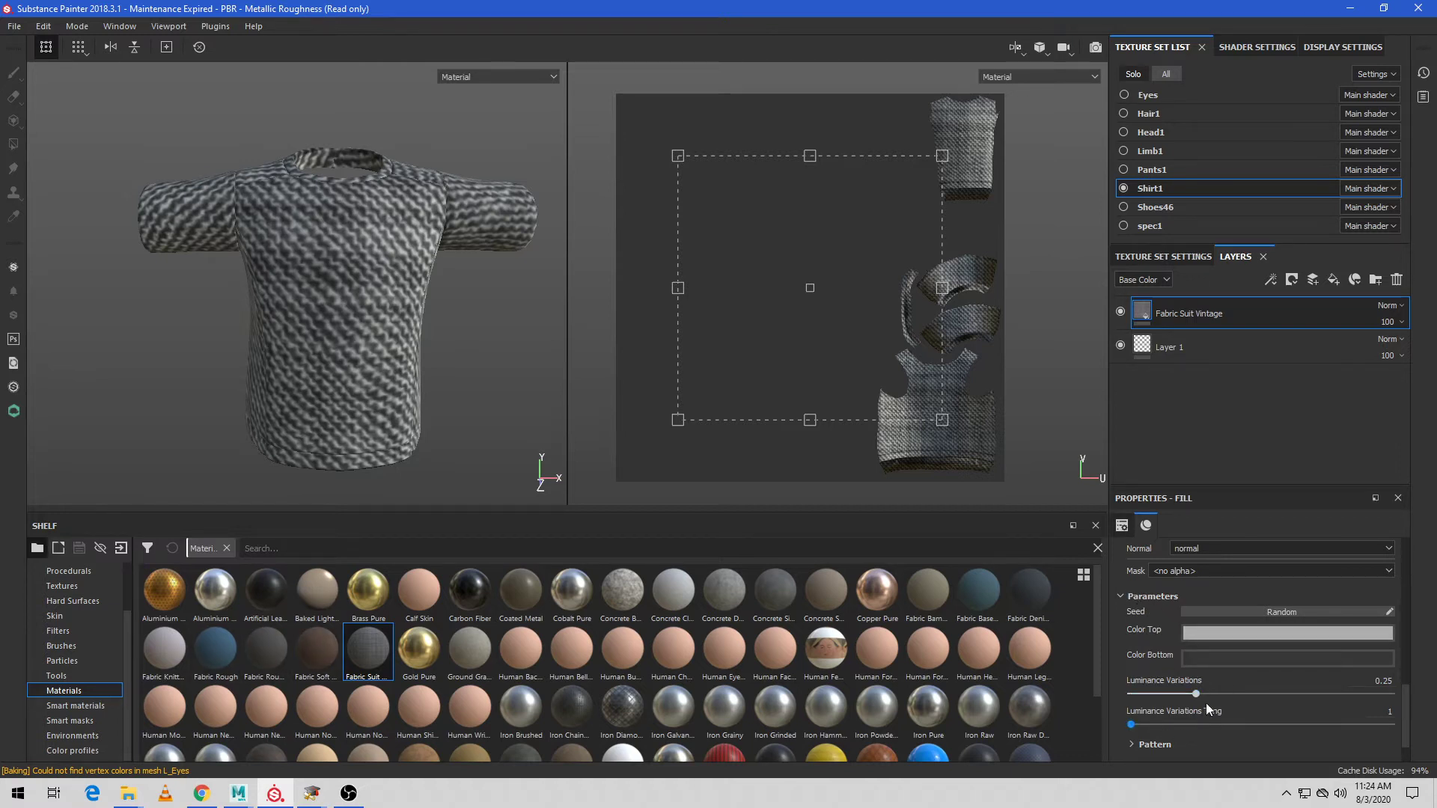
Step: Set the fabric's Color Top to light red (R 0.802, G 0.459, B 0.459) and its Color Bottom to dark red
{"action": "left_click", "coordinate": [1210, 633]}
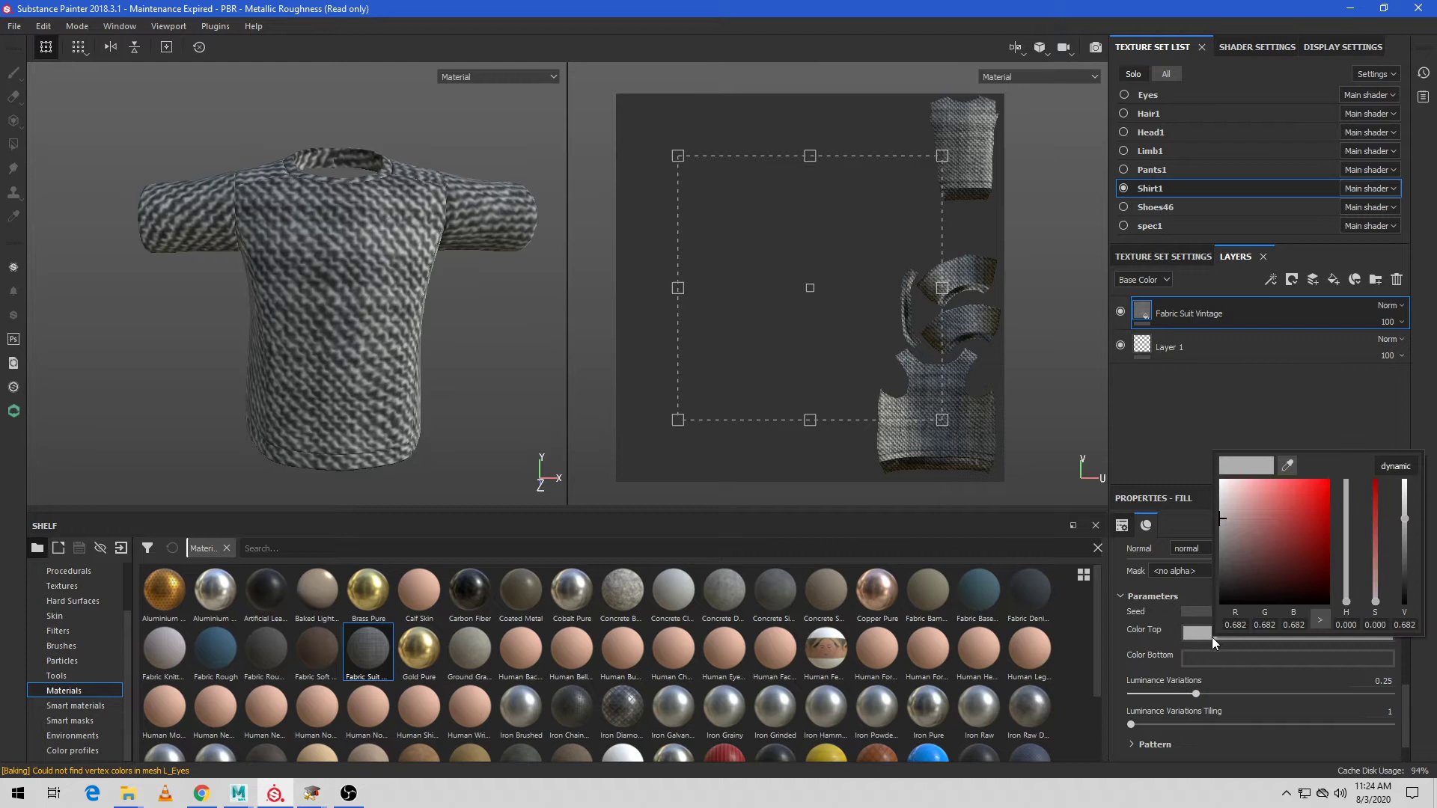
{"action": "left_click", "coordinate": [1266, 506]}
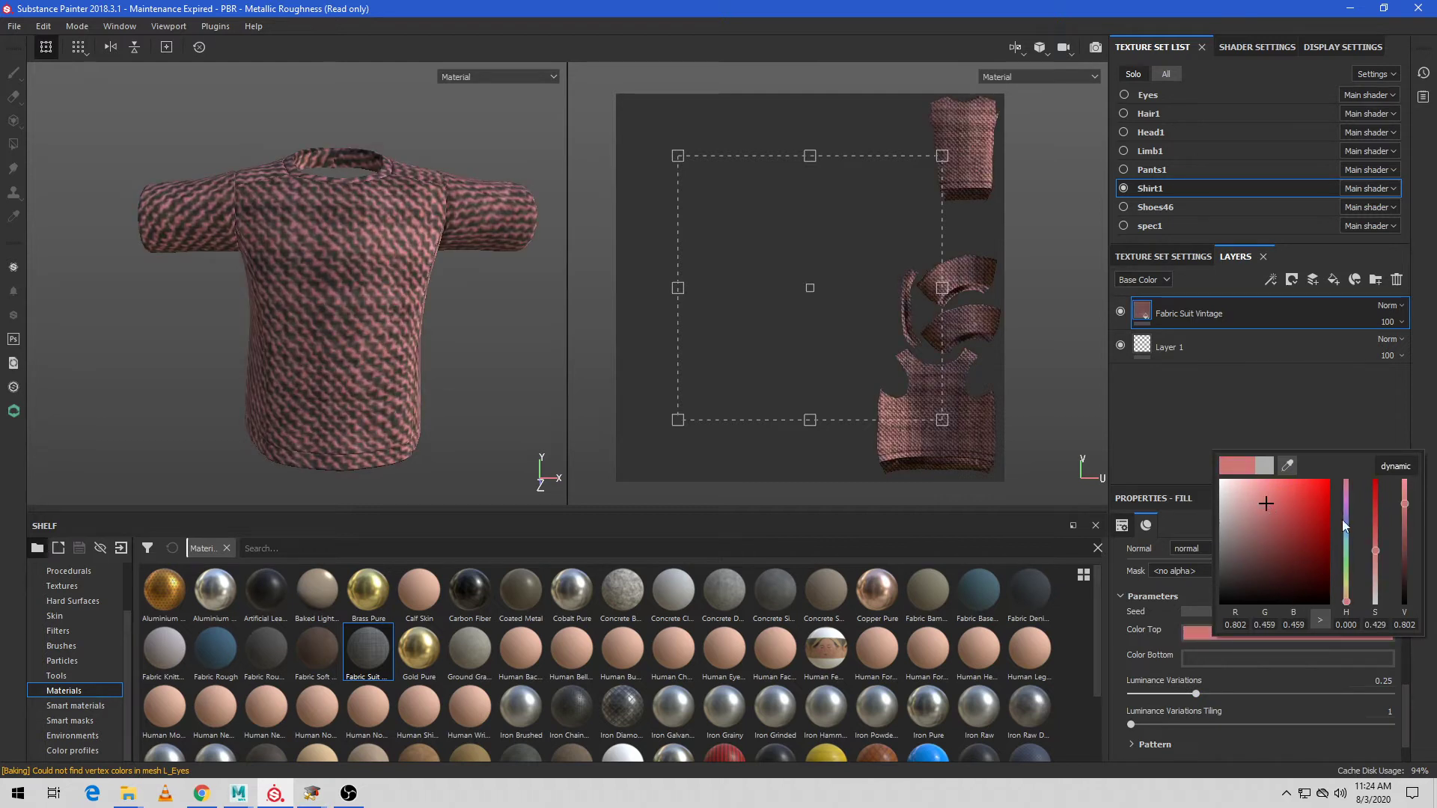
{"action": "left_click", "coordinate": [1258, 656]}
{"action": "left_click_drag", "start_coordinate": [1277, 550], "coordinate": [1306, 581]}
{"action": "left_click_drag", "start_coordinate": [469, 330], "coordinate": [474, 382], "text": "alt"}
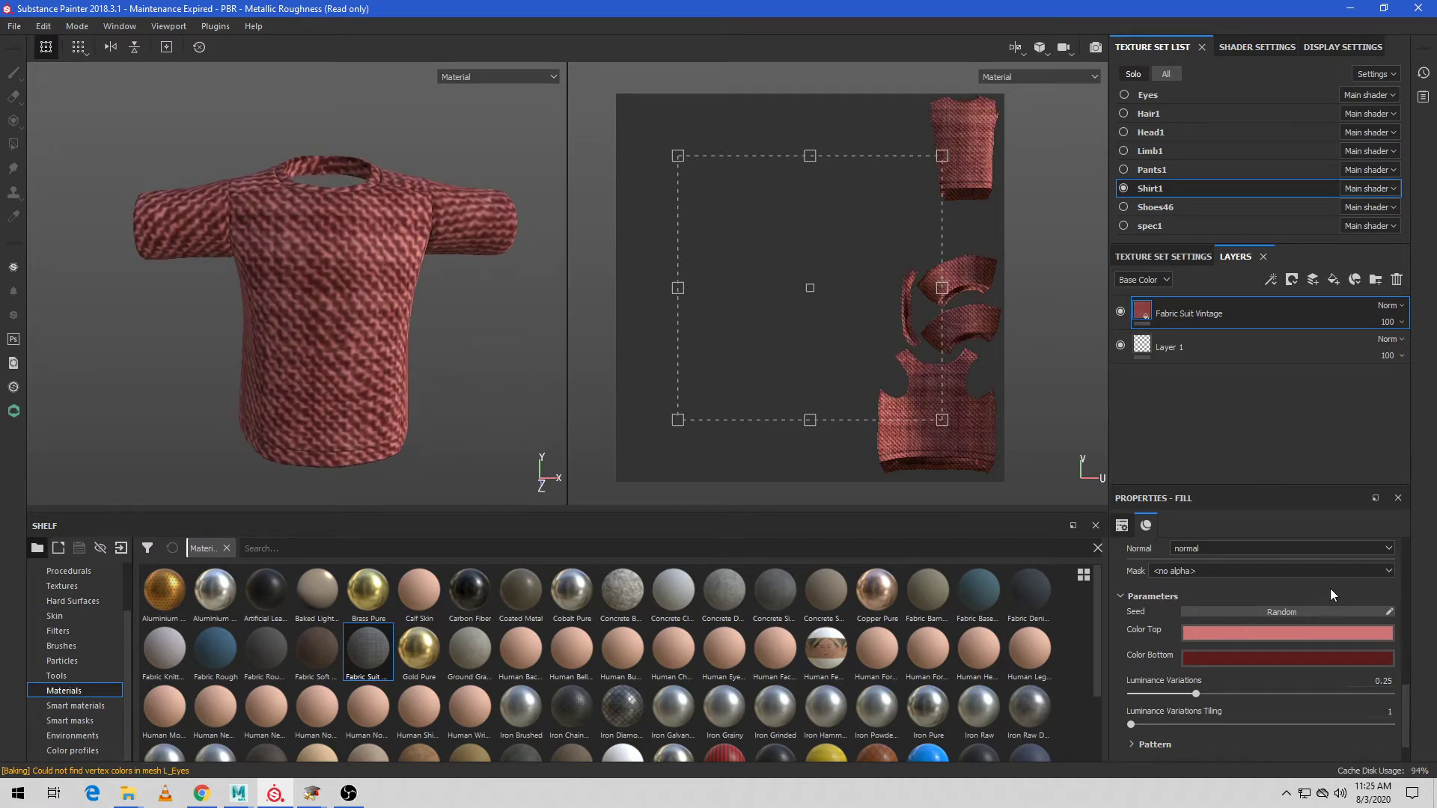
Step: Set the fabric's Luminance Variations to 0.22 and the fill's rotation to 48.65
{"action": "mouse_move", "coordinate": [1177, 694]}
{"action": "left_mouse_down"}
{"action": "mouse_move", "coordinate": [1157, 694]}
{"action": "mouse_move", "coordinate": [1251, 692]}
{"action": "mouse_move", "coordinate": [1188, 695]}
{"action": "left_mouse_up"}
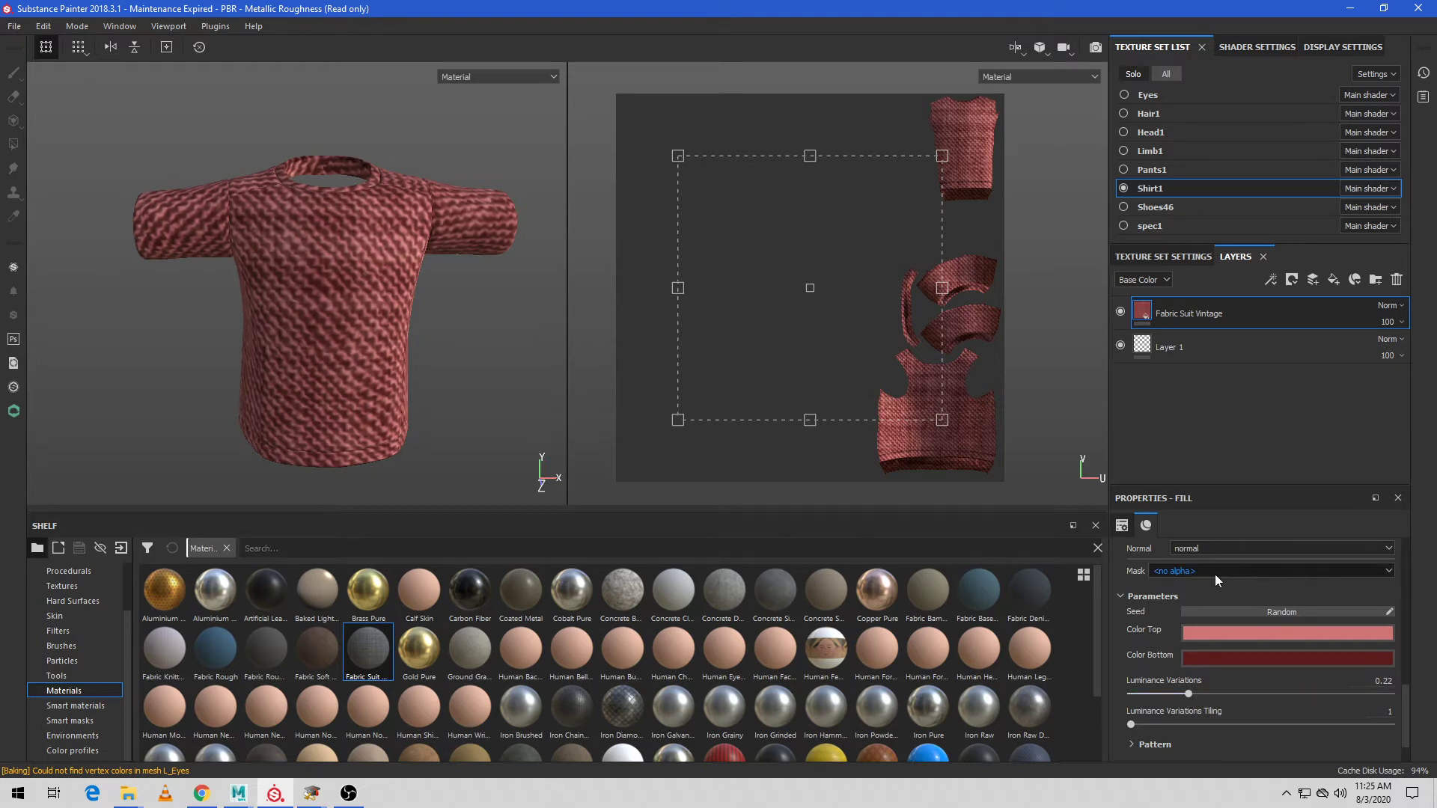
{"action": "scroll", "coordinate": [1182, 622], "scroll_direction": "up", "scroll_amount": 5}
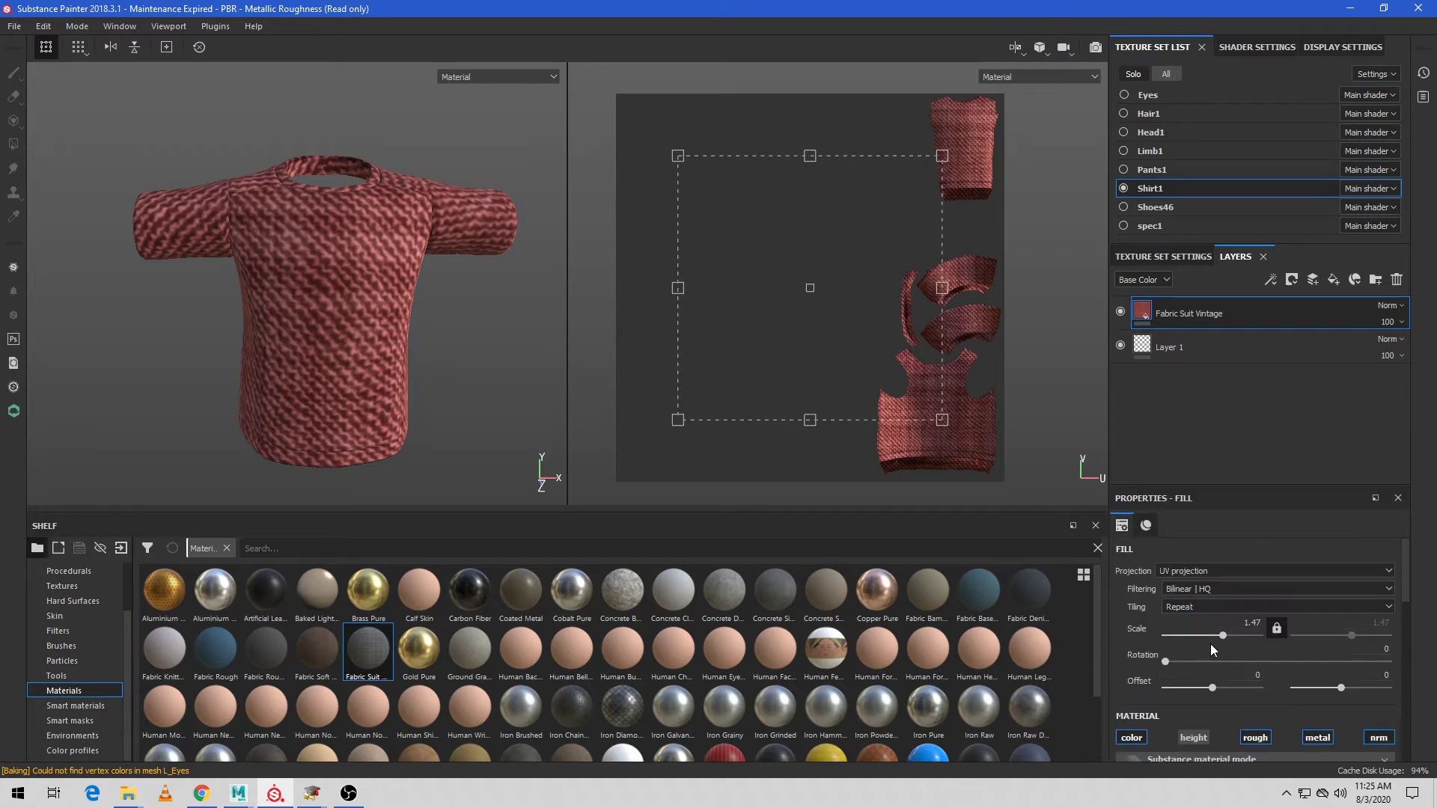
{"action": "left_click_drag", "start_coordinate": [1172, 666], "coordinate": [1195, 669]}
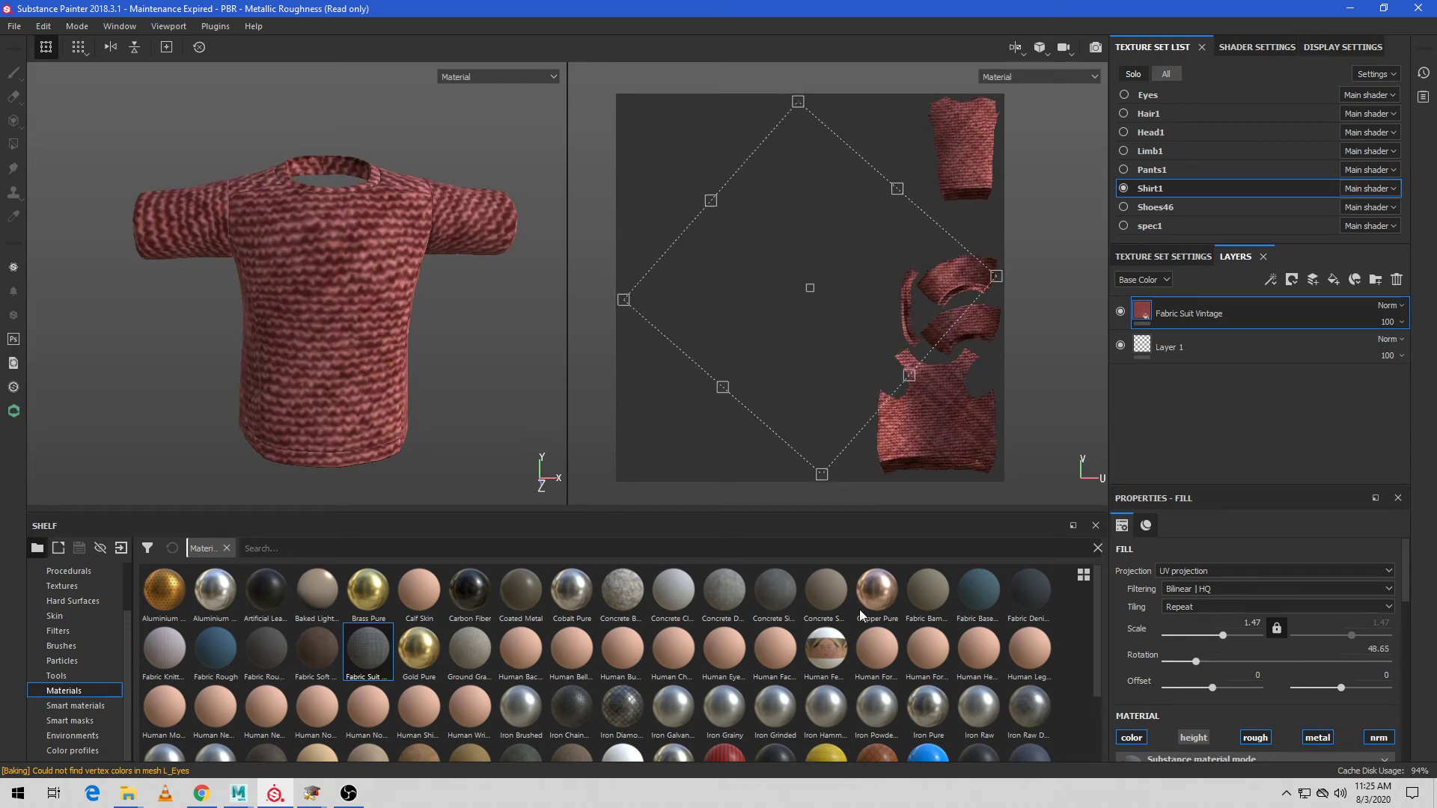
{"action": "mouse_move", "coordinate": [412, 285]}
{"action": "left_mouse_down", "text": "alt"}
{"action": "mouse_move", "coordinate": [502, 344]}
{"action": "mouse_move", "coordinate": [379, 330]}
{"action": "mouse_move", "coordinate": [530, 326]}
{"action": "mouse_move", "coordinate": [481, 331]}
{"action": "mouse_move", "coordinate": [451, 241]}
{"action": "left_mouse_up", "text": "alt"}
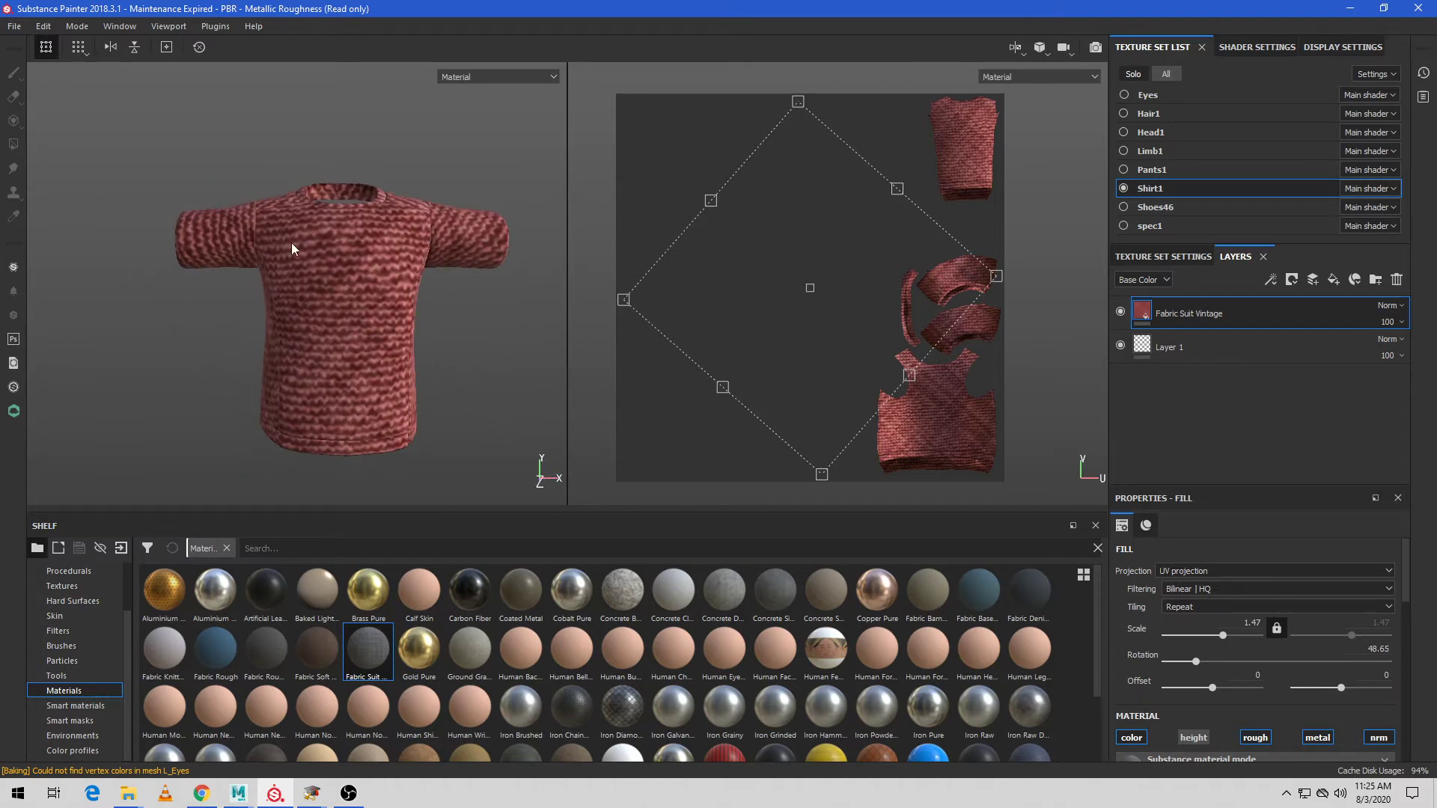
{"action": "left_click_drag", "start_coordinate": [232, 240], "coordinate": [339, 182], "text": "alt"}
{"action": "left_click_drag", "start_coordinate": [442, 335], "coordinate": [479, 380], "text": "alt"}
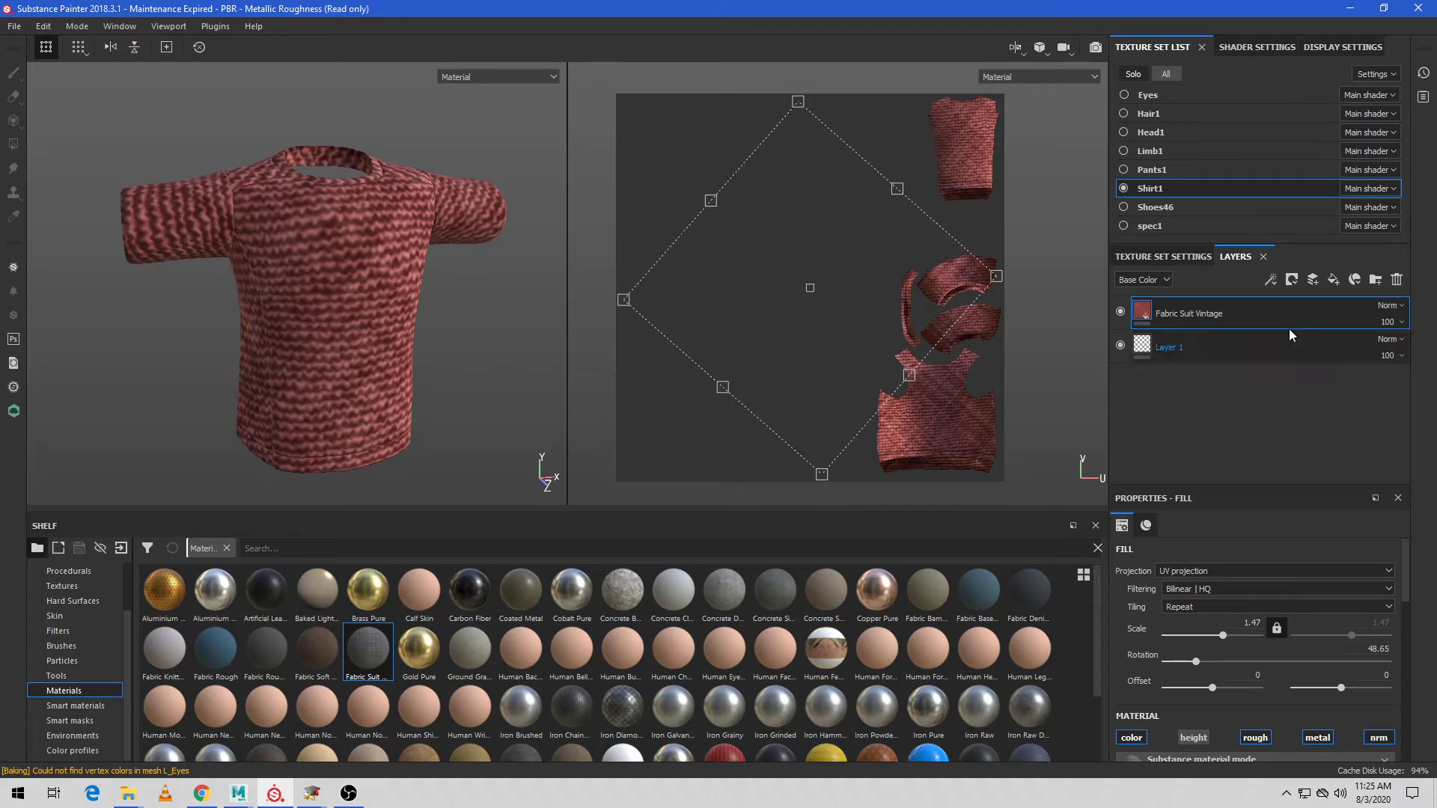
Step: Add a black mask to the Fabric Suit Vintage layer
{"action": "left_click", "coordinate": [1293, 281]}
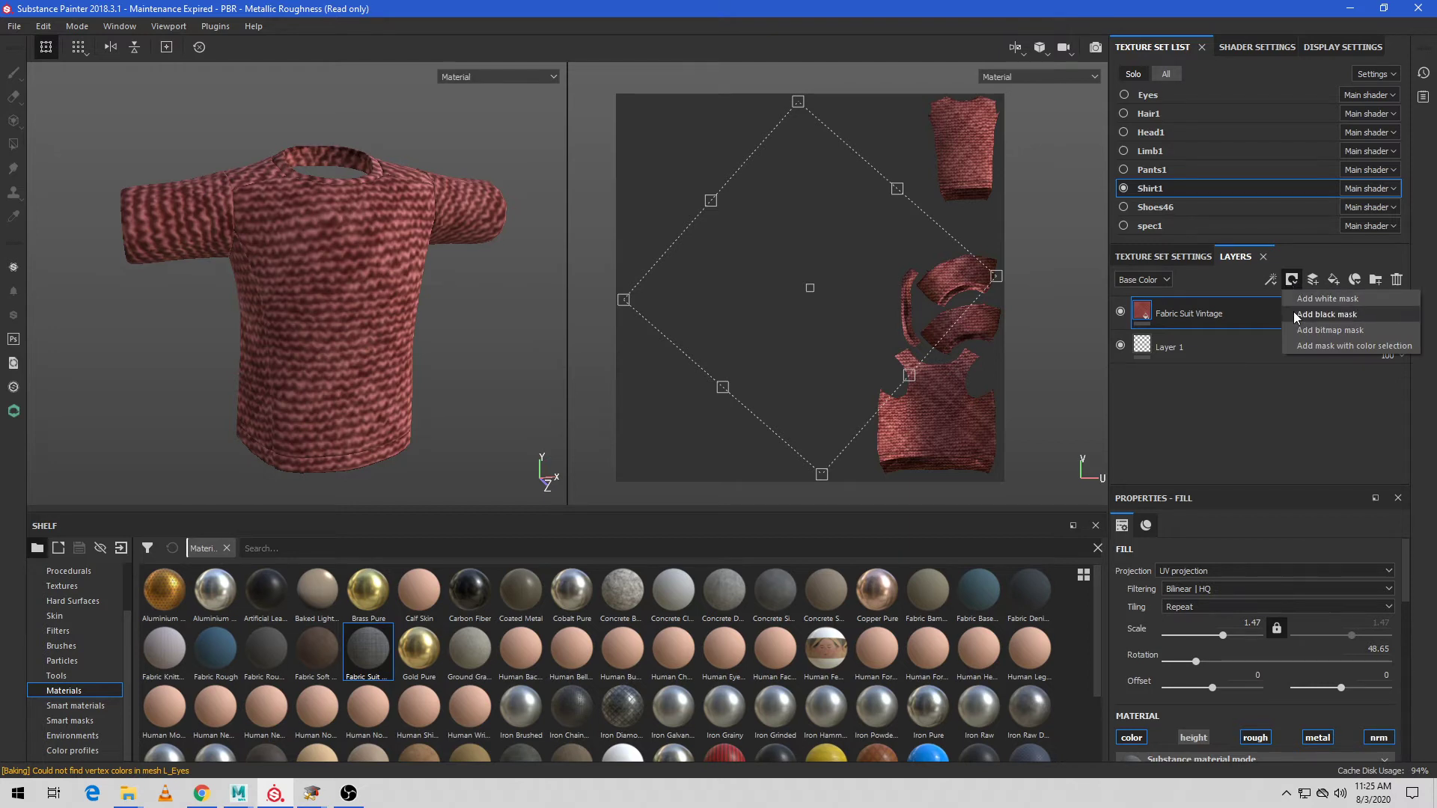
{"action": "left_click", "coordinate": [1295, 315]}
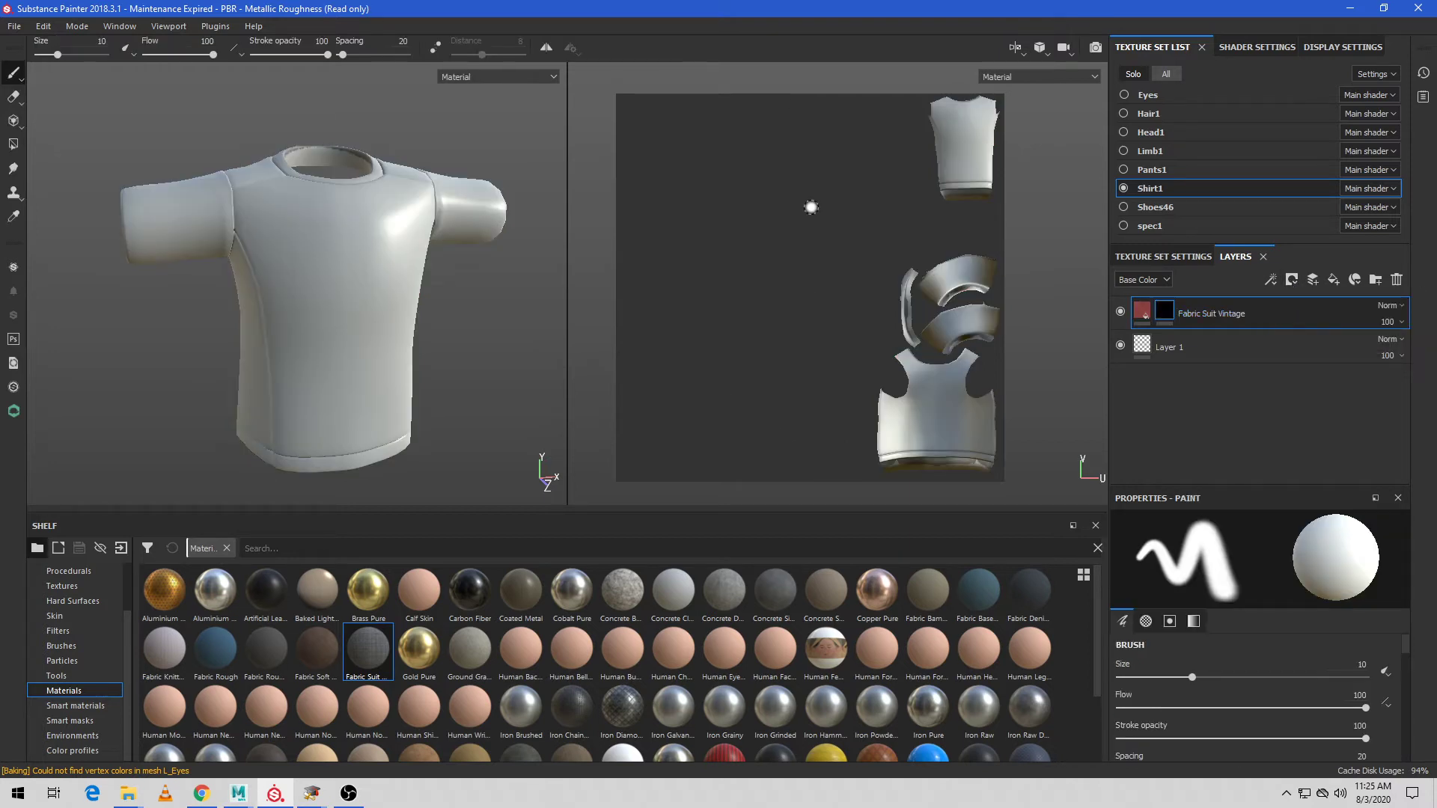
{"action": "mouse_move", "coordinate": [935, 113]}
{"action": "left_mouse_down"}
{"action": "mouse_move", "coordinate": [976, 160]}
{"action": "mouse_move", "coordinate": [965, 184]}
{"action": "left_mouse_up"}
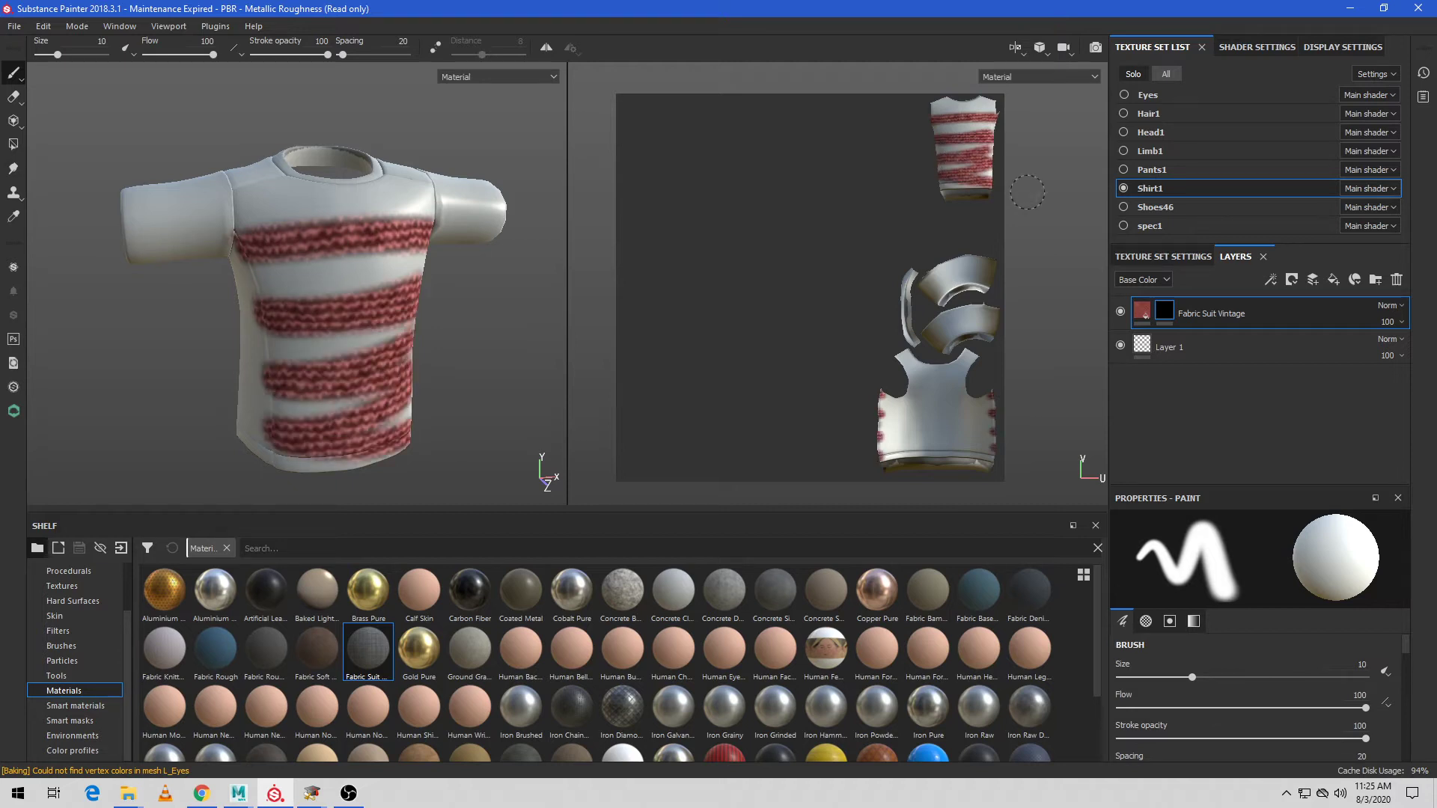
{"action": "mouse_move", "coordinate": [914, 108]}
{"action": "left_mouse_down"}
{"action": "mouse_move", "coordinate": [997, 100]}
{"action": "mouse_move", "coordinate": [935, 131]}
{"action": "mouse_move", "coordinate": [958, 104]}
{"action": "mouse_move", "coordinate": [930, 157]}
{"action": "mouse_move", "coordinate": [977, 145]}
{"action": "mouse_move", "coordinate": [939, 196]}
{"action": "mouse_move", "coordinate": [986, 196]}
{"action": "mouse_move", "coordinate": [965, 192]}
{"action": "left_mouse_up"}
{"action": "right_click_drag", "start_coordinate": [845, 188], "coordinate": [874, 294], "text": "alt"}
{"action": "middle_click_drag", "start_coordinate": [905, 298], "coordinate": [822, 238], "text": "alt"}
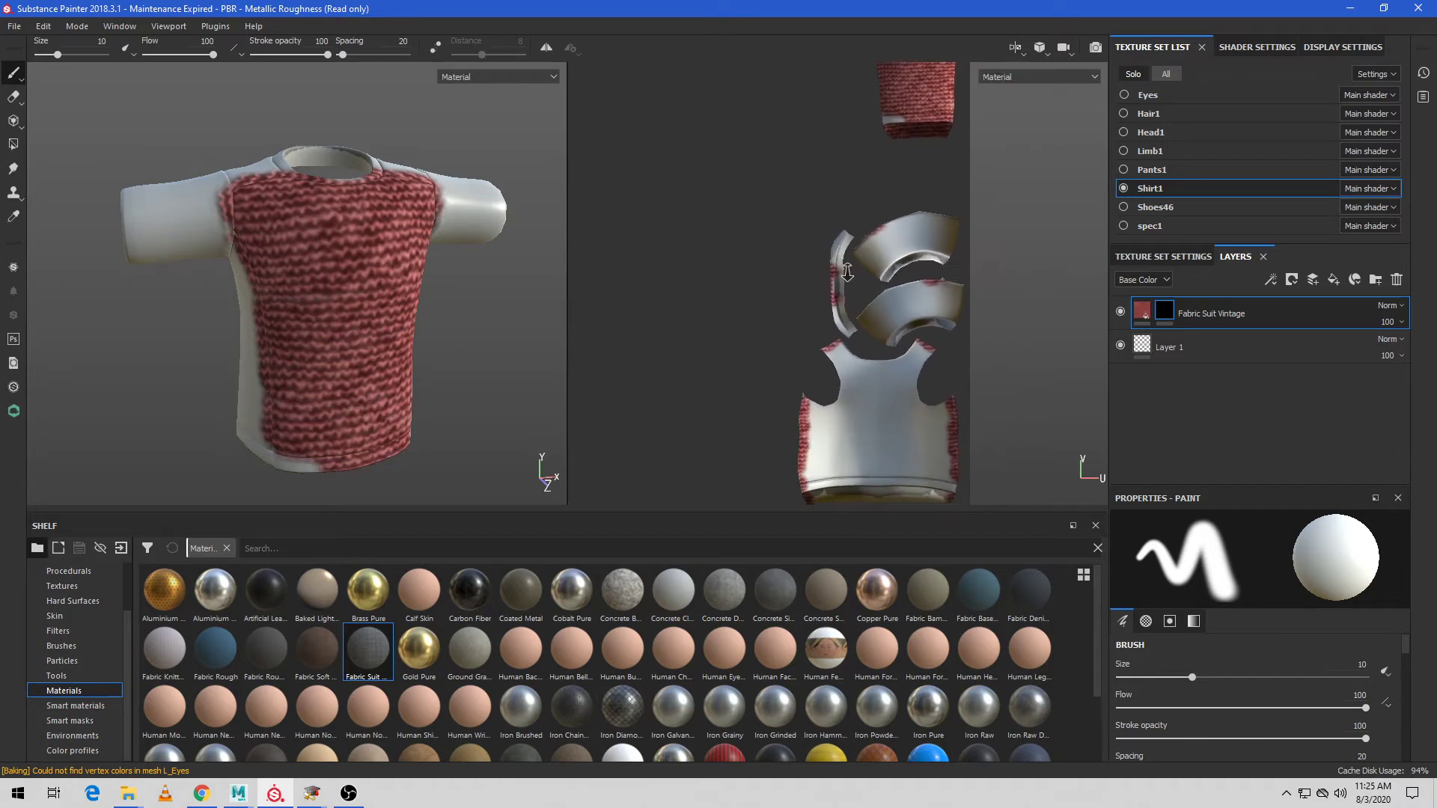
{"action": "right_click_drag", "start_coordinate": [847, 214], "coordinate": [876, 348], "text": "alt"}
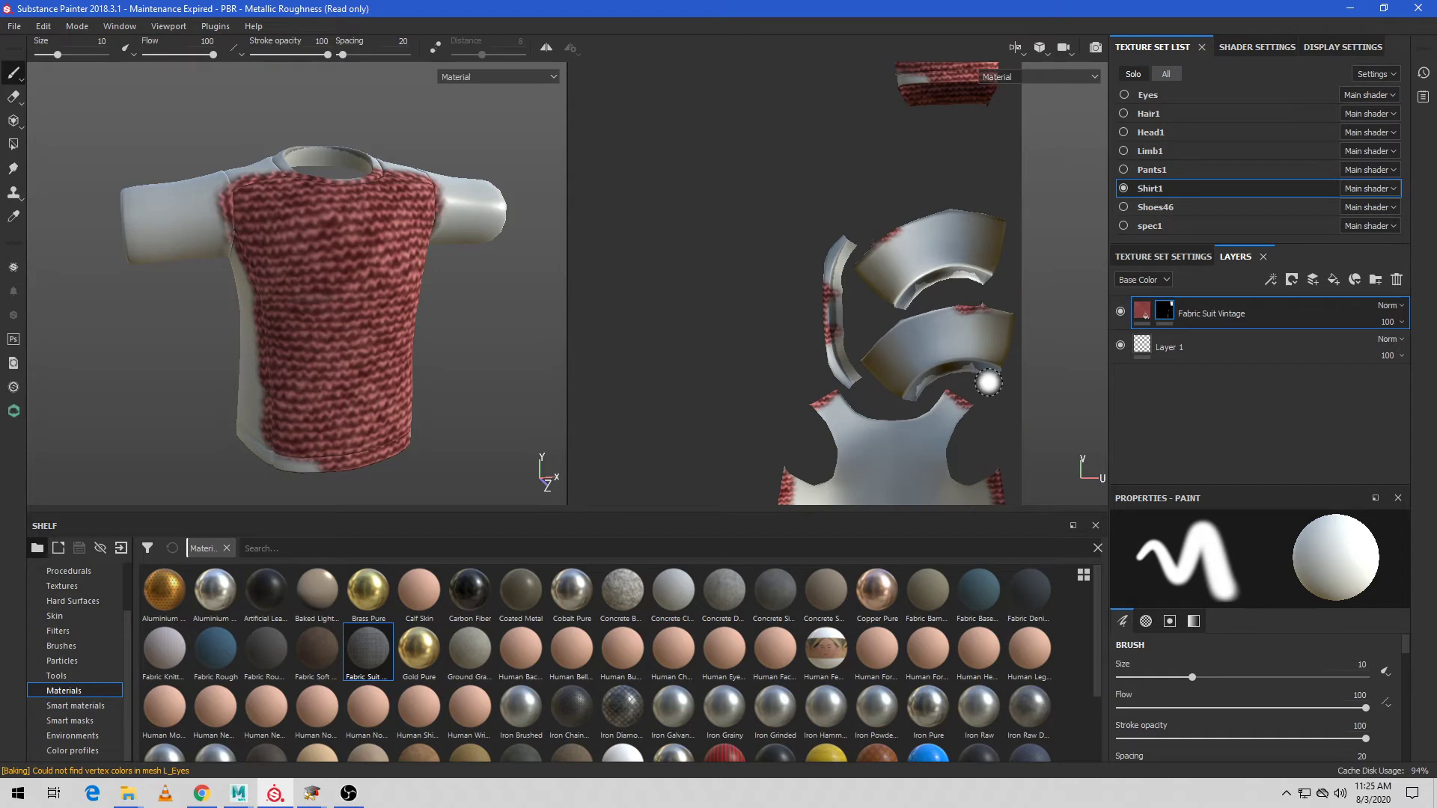
{"action": "key", "text": "ctrl+z"}
{"action": "right_click_drag", "start_coordinate": [1004, 381], "coordinate": [981, 249], "text": "alt"}
{"action": "middle_click_drag", "start_coordinate": [989, 257], "coordinate": [977, 323], "text": "alt"}
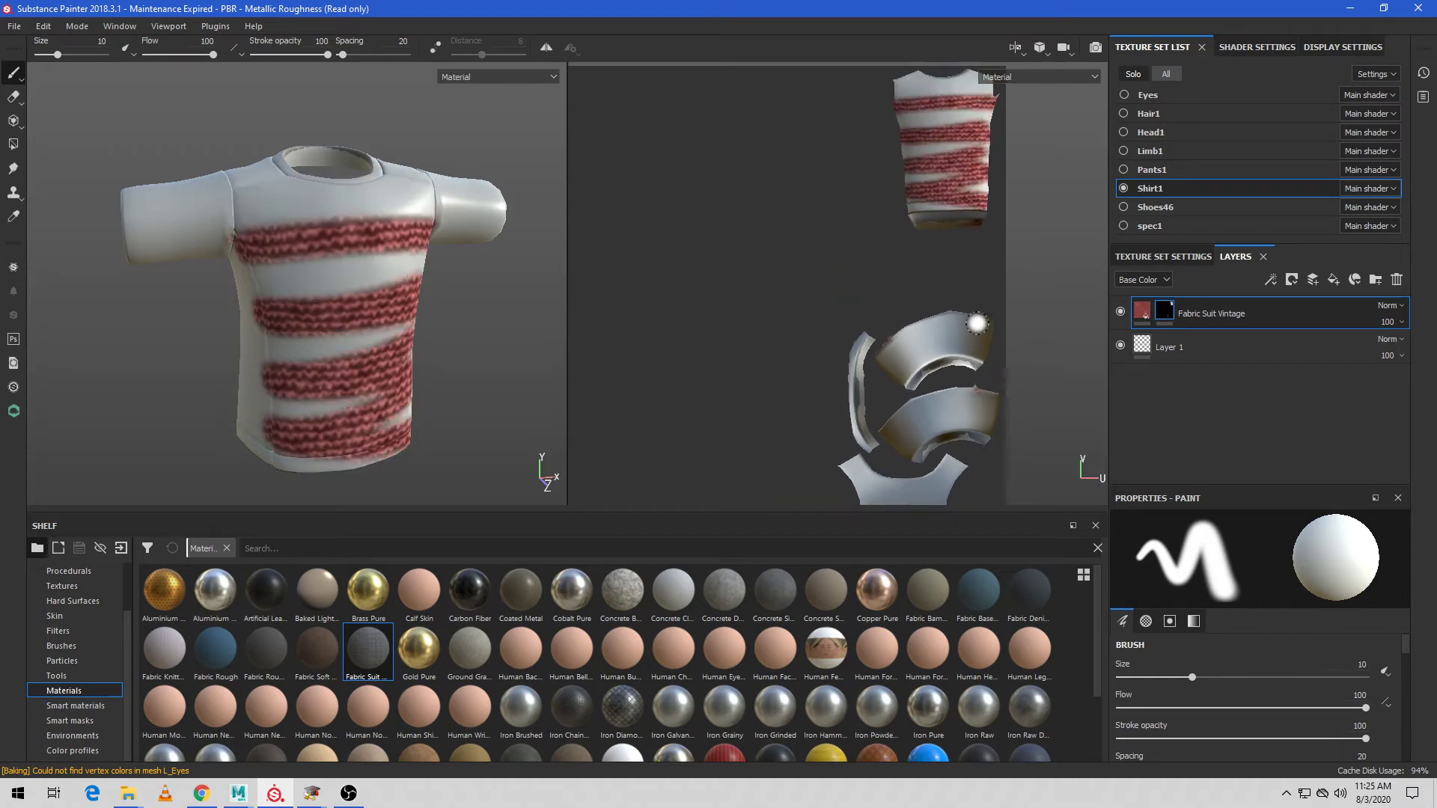
{"action": "key", "text": "ctrl+z"}
{"action": "right_click_drag", "start_coordinate": [999, 349], "coordinate": [975, 295], "text": "alt"}
{"action": "middle_click_drag", "start_coordinate": [975, 295], "coordinate": [988, 266], "text": "alt"}
{"action": "right_click_drag", "start_coordinate": [988, 266], "coordinate": [989, 217], "text": "alt"}
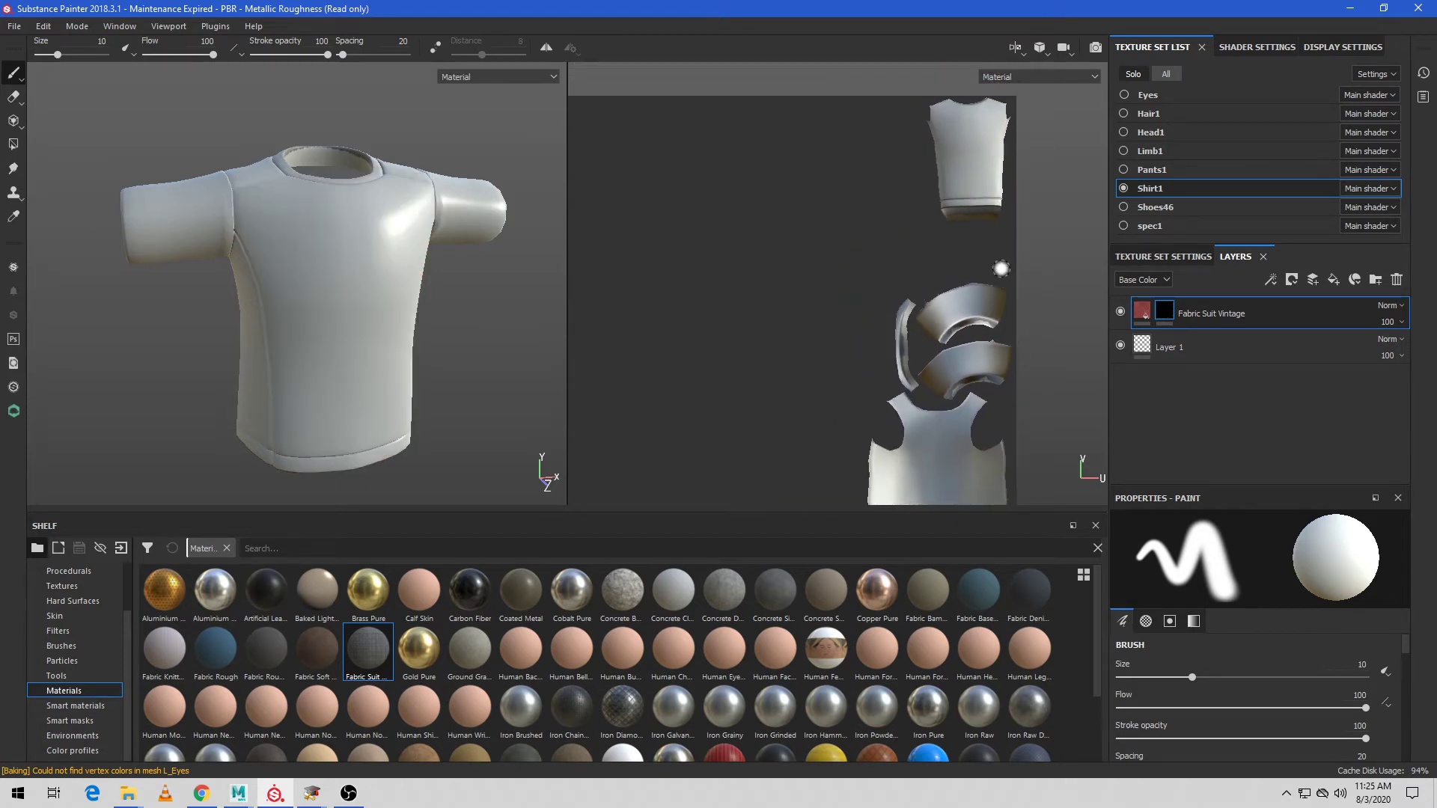
Step: Switch to the Polygon Fill tool for the fabric layer's mask, with quad fill mode and a white fill value of 1
{"action": "left_click", "coordinate": [13, 146]}
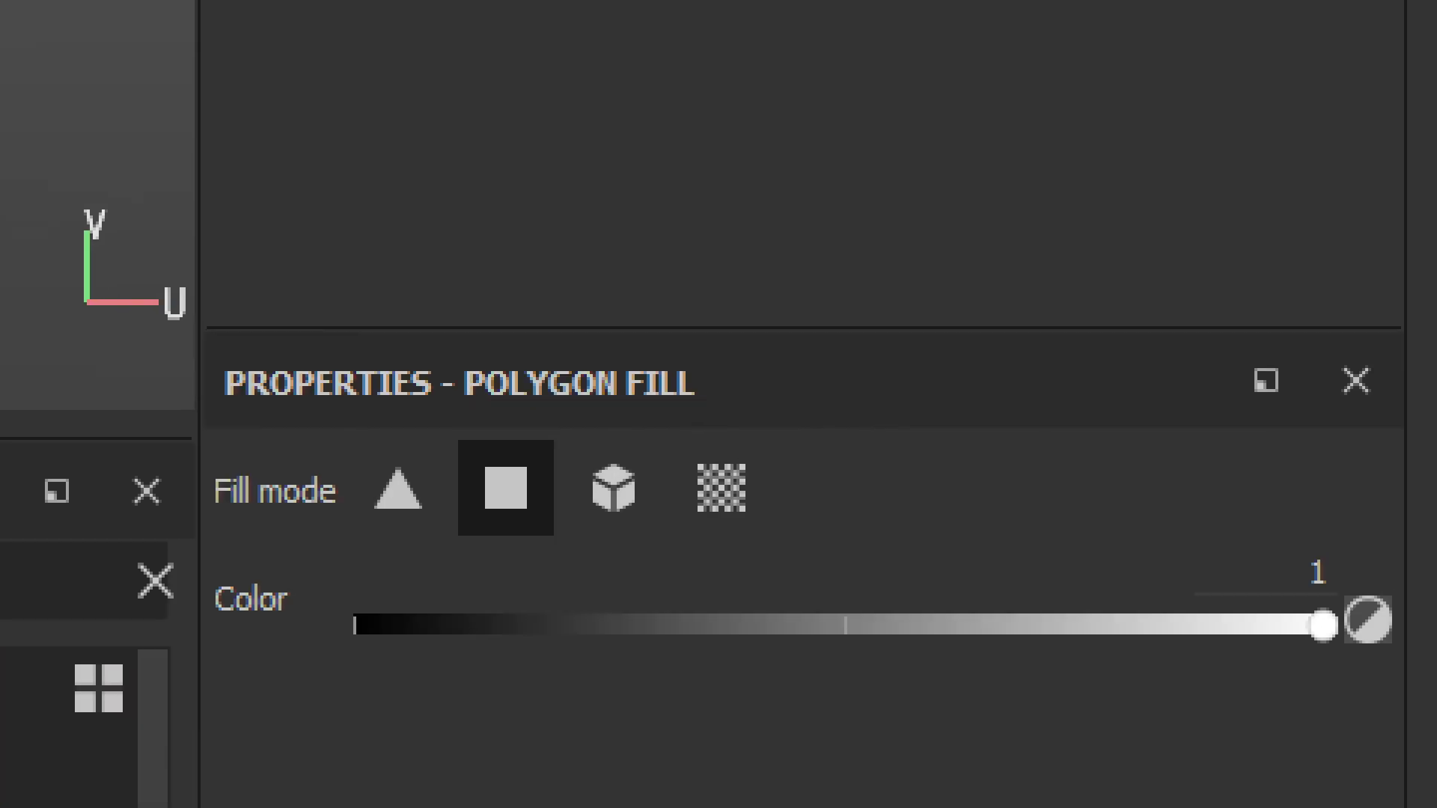
{"action": "mouse_move", "coordinate": [419, 446]}
{"action": "left_mouse_down", "text": "ctrl"}
{"action": "mouse_move", "coordinate": [914, 571]}
{"action": "mouse_move", "coordinate": [898, 566]}
{"action": "left_mouse_up", "text": "ctrl"}
{"action": "key", "text": "Escape"}
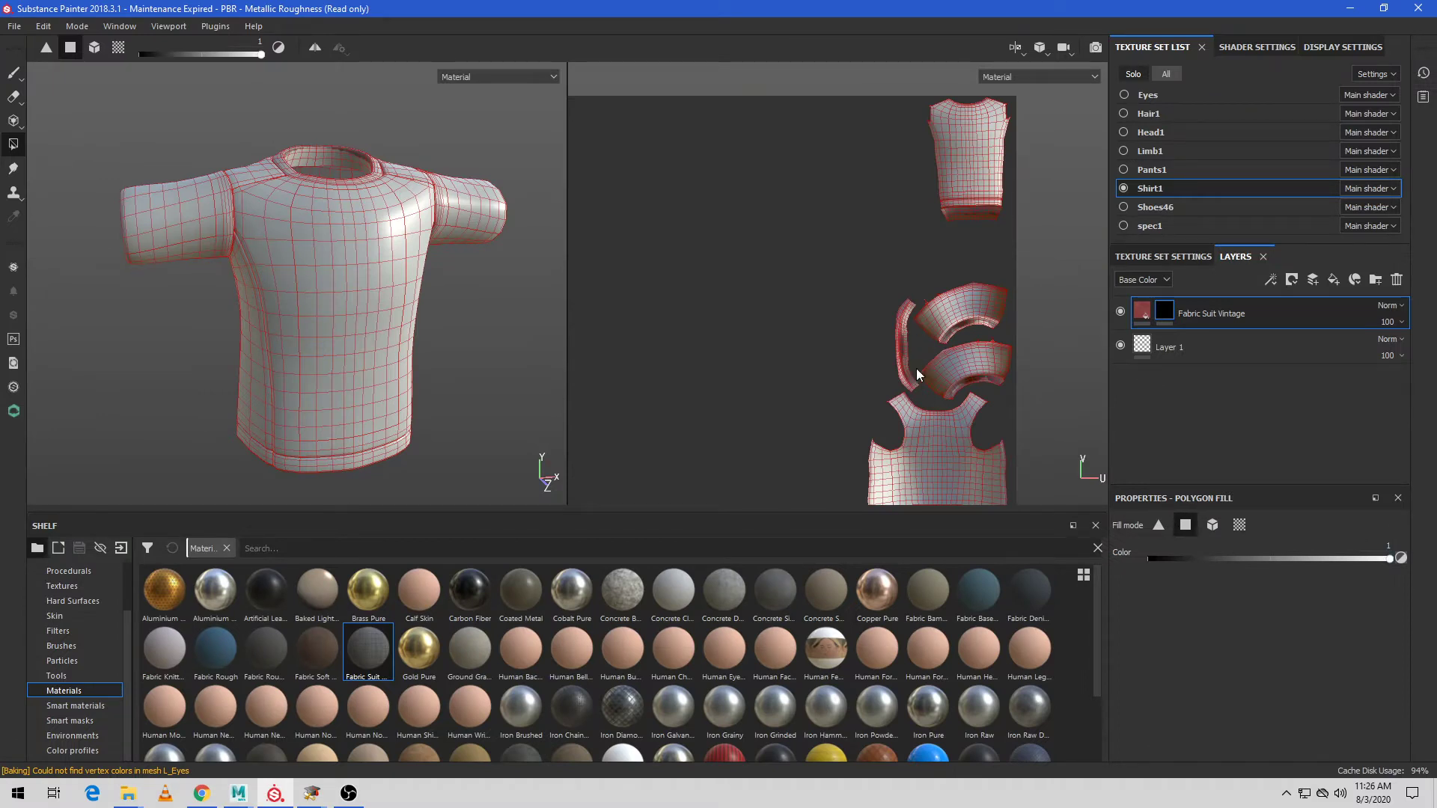
{"action": "left_click", "coordinate": [968, 136]}
{"action": "left_click", "coordinate": [973, 152]}
{"action": "left_click", "coordinate": [960, 160]}
{"action": "key", "text": "ctrl+z"}
{"action": "key", "text": "ctrl+z"}
{"action": "key", "text": "ctrl+z"}
Step: Reveal the fabric on the shirt's two body pieces by filling their whole UV islands white in the mask
{"action": "left_click", "coordinate": [1239, 525]}
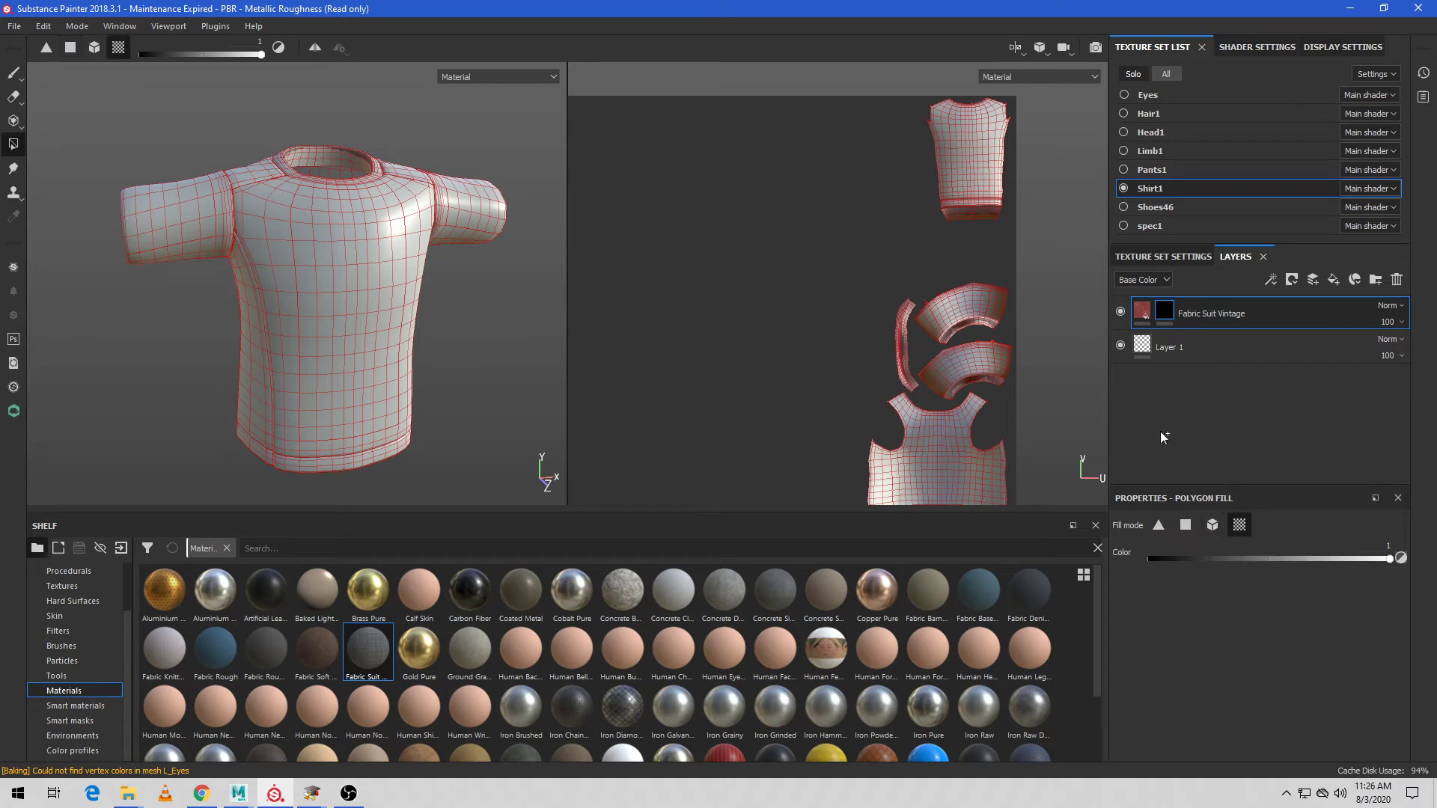
{"action": "left_click", "coordinate": [985, 171]}
{"action": "scroll", "coordinate": [1028, 268], "scroll_direction": "down", "scroll_amount": 1}
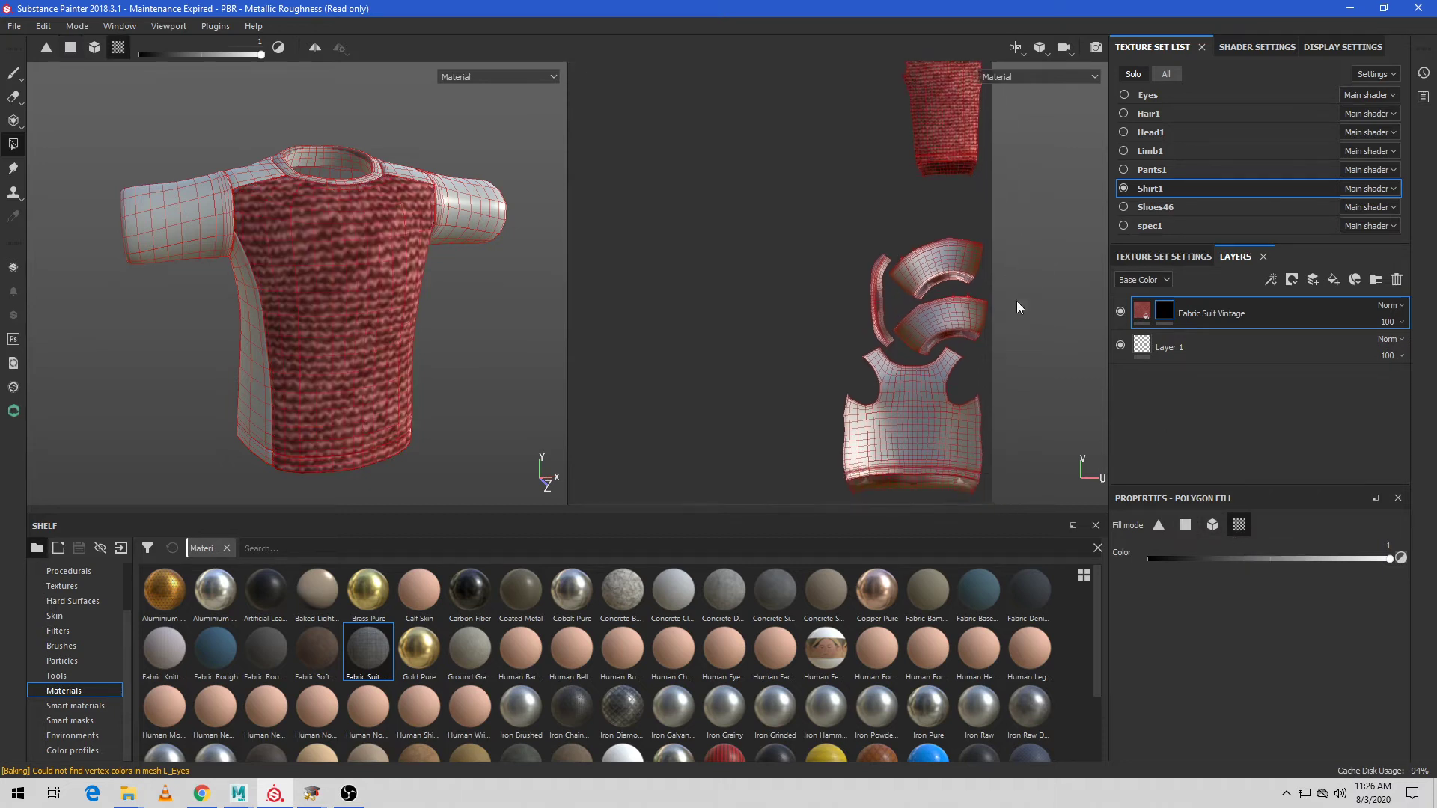
{"action": "left_click", "coordinate": [914, 395]}
{"action": "left_click_drag", "start_coordinate": [512, 342], "coordinate": [539, 323], "text": "alt"}
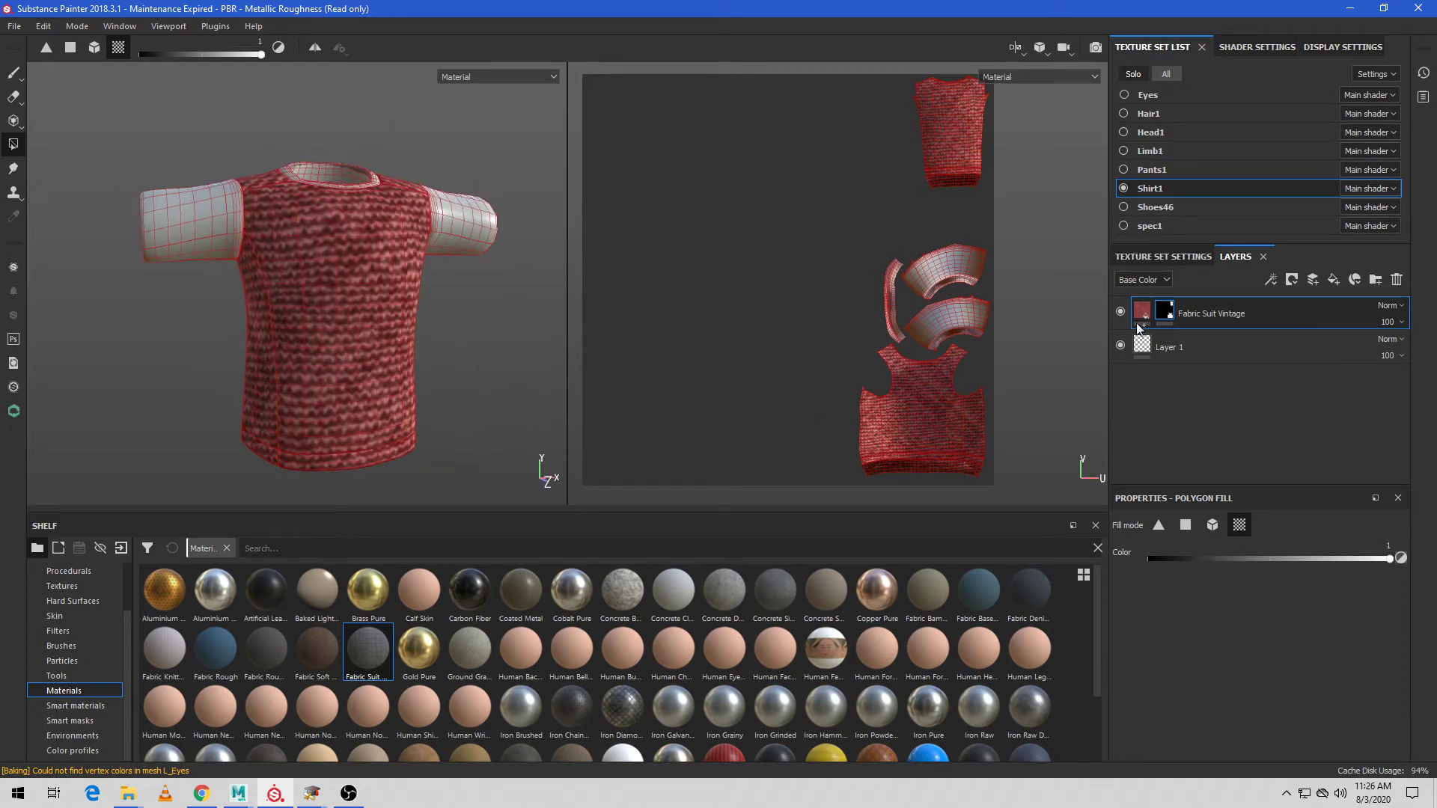
Step: Duplicate the Fabric Suit Vintage layer and fill the upper sleeve's UV island white in the copy's mask
{"action": "left_click", "coordinate": [1141, 311]}
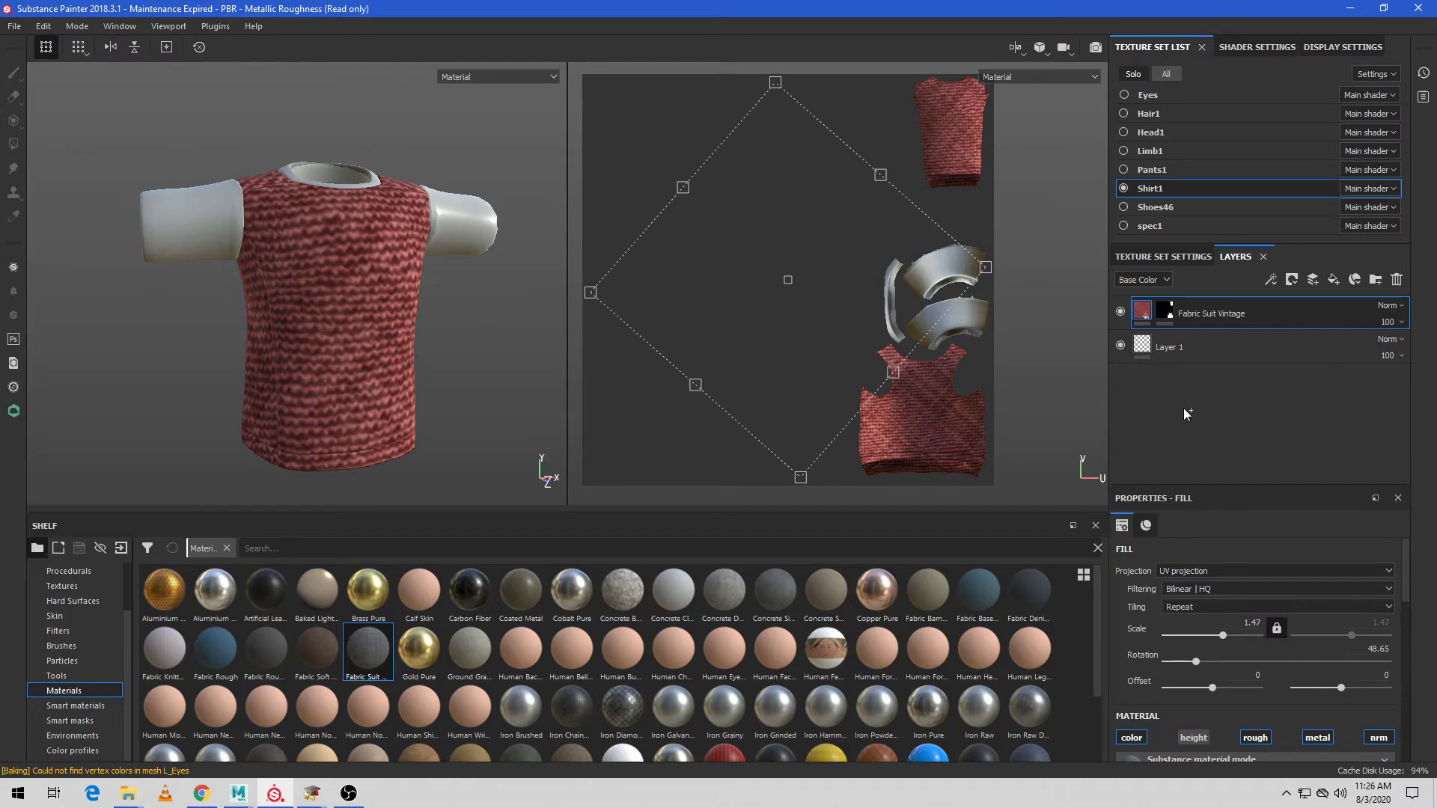
{"action": "key", "text": "ctrl+d"}
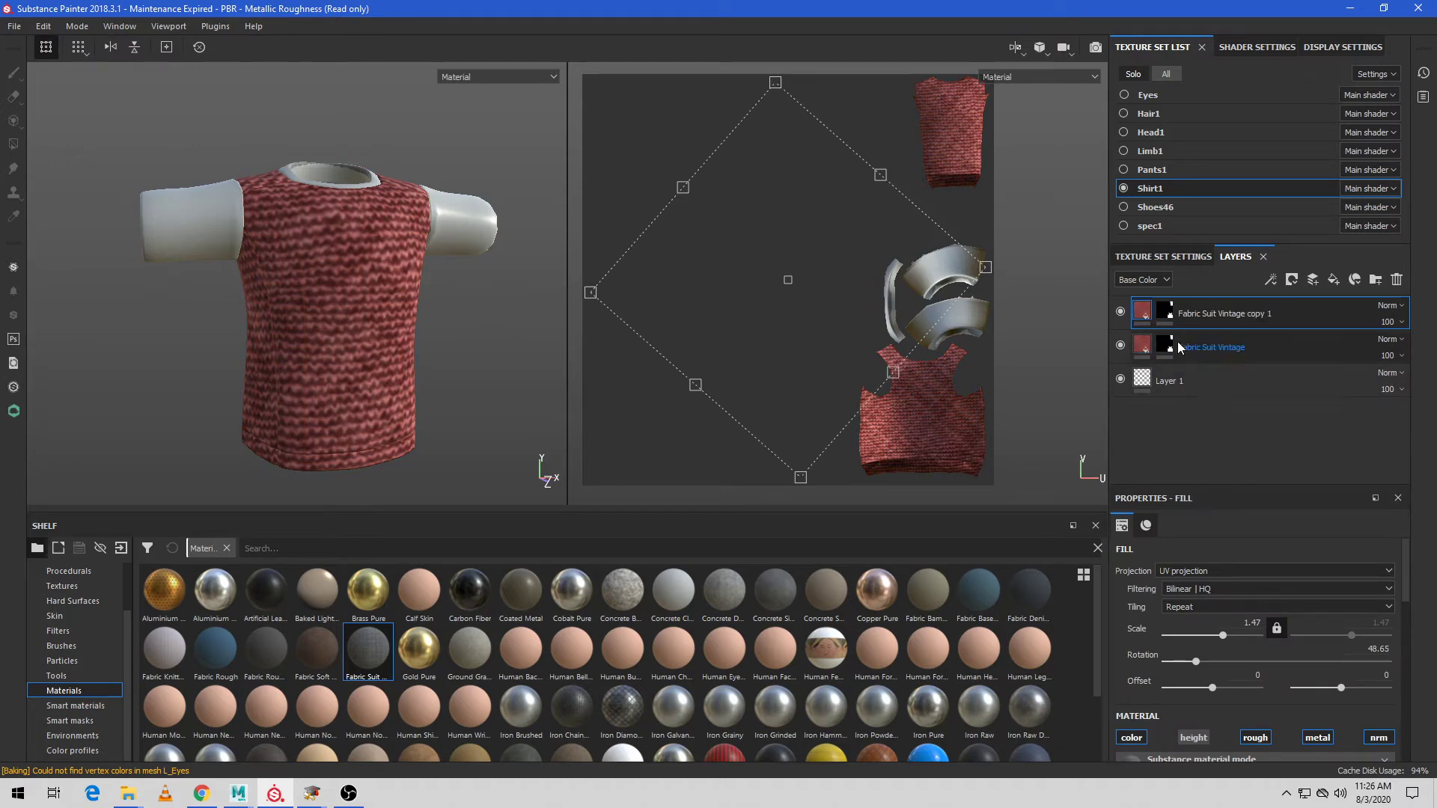
{"action": "left_click", "coordinate": [1170, 313]}
{"action": "left_click", "coordinate": [961, 258]}
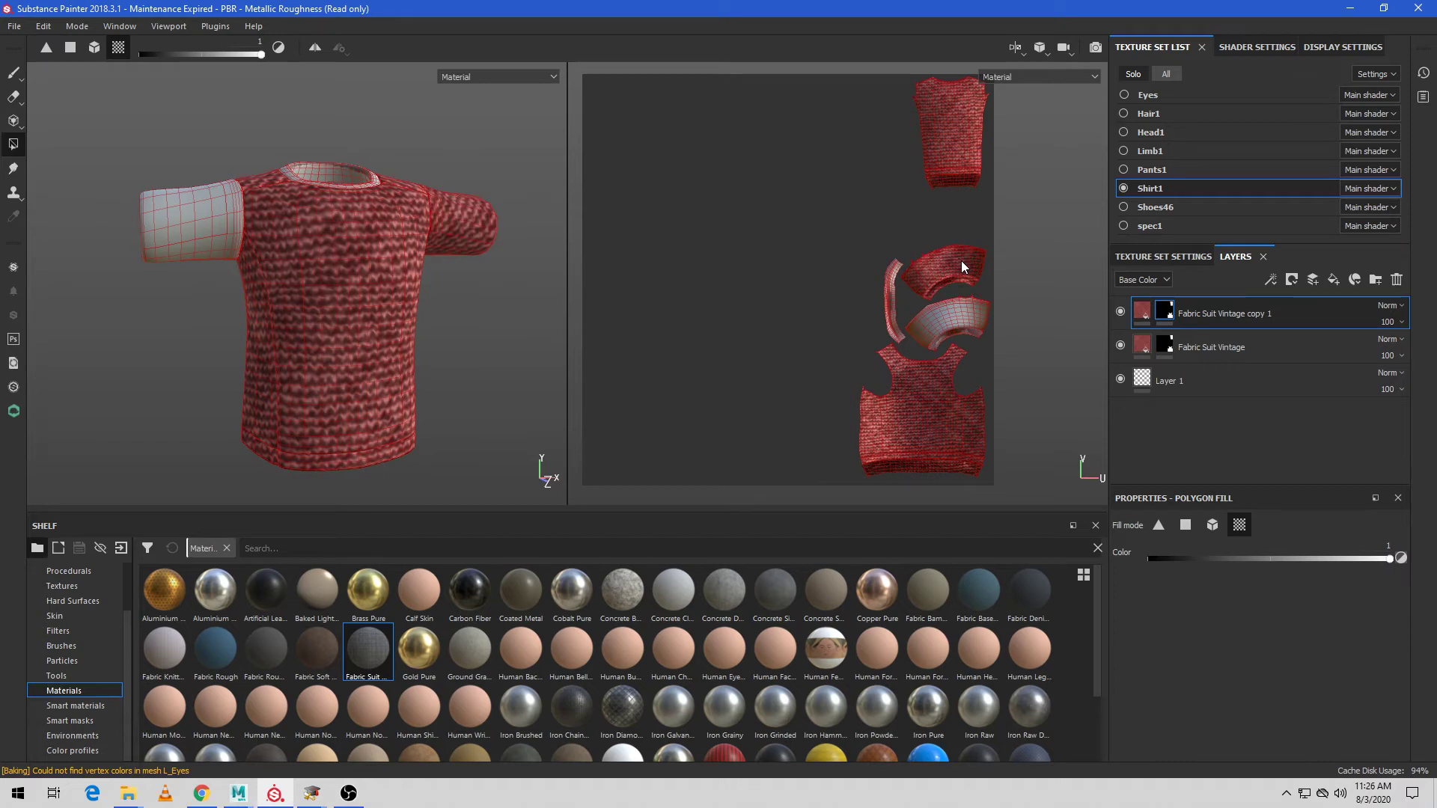
{"action": "middle_click_drag", "start_coordinate": [1019, 365], "coordinate": [990, 391]}
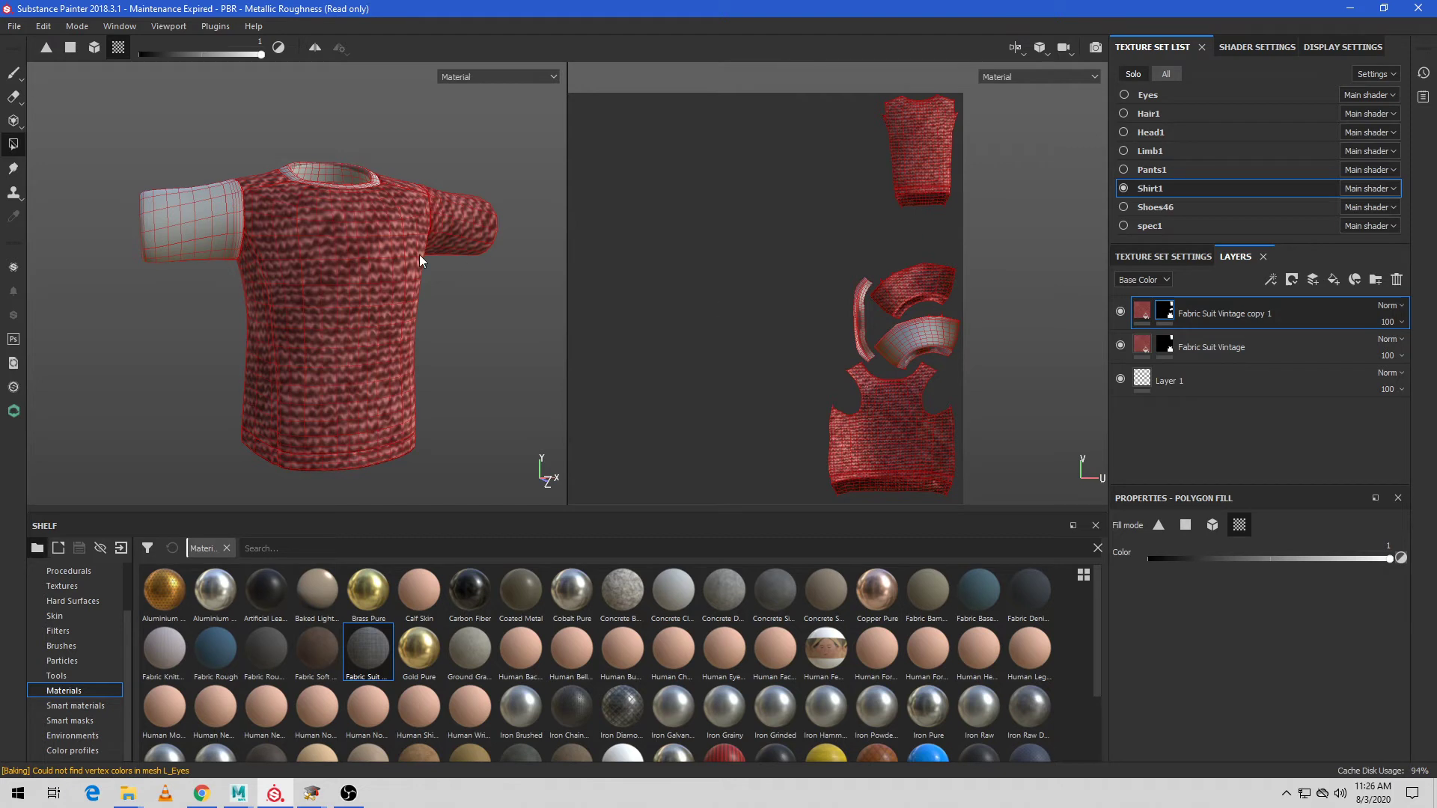
Step: Set the fill value to 0, remove the body pieces from the copy's mask, and check both fabric layers by toggling their visibility
{"action": "left_click_drag", "start_coordinate": [1227, 560], "coordinate": [1091, 554]}
{"action": "left_click", "coordinate": [1121, 345]}
{"action": "left_click", "coordinate": [1126, 344]}
{"action": "left_click", "coordinate": [1126, 344]}
{"action": "left_click", "coordinate": [1126, 344]}
{"action": "left_click", "coordinate": [1125, 310]}
{"action": "left_click", "coordinate": [1120, 312]}
Step: Set the rotation of the sleeve copy's fill to 76.62 to realign the knit pattern
{"action": "left_click", "coordinate": [1140, 310]}
{"action": "left_click_drag", "start_coordinate": [449, 217], "coordinate": [411, 246], "text": "alt"}
{"action": "middle_click_drag", "start_coordinate": [433, 216], "coordinate": [412, 213], "text": "alt"}
{"action": "right_click_drag", "start_coordinate": [417, 190], "coordinate": [430, 249], "text": "alt"}
{"action": "middle_click_drag", "start_coordinate": [429, 249], "coordinate": [393, 254], "text": "alt"}
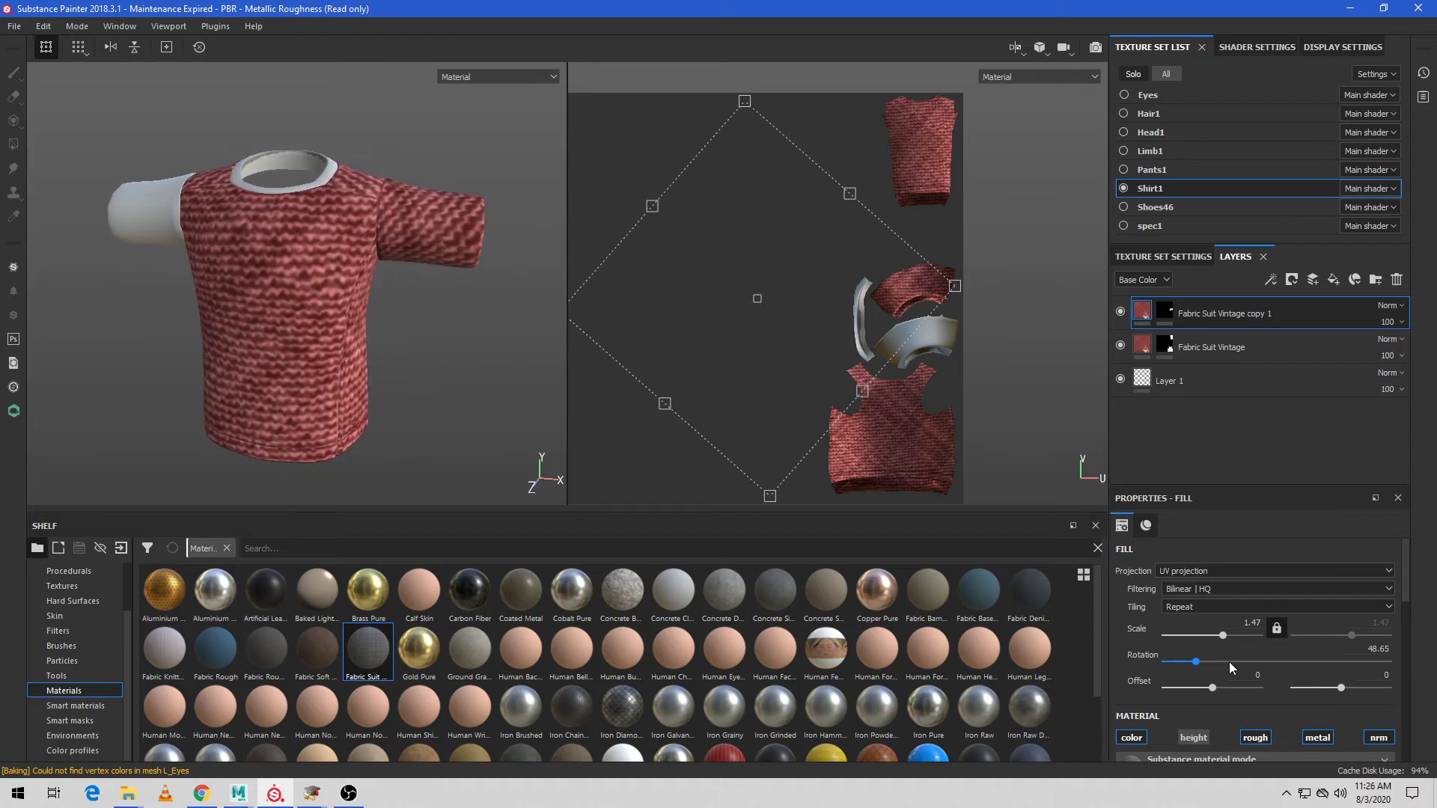
{"action": "left_click_drag", "start_coordinate": [1201, 662], "coordinate": [1218, 662]}
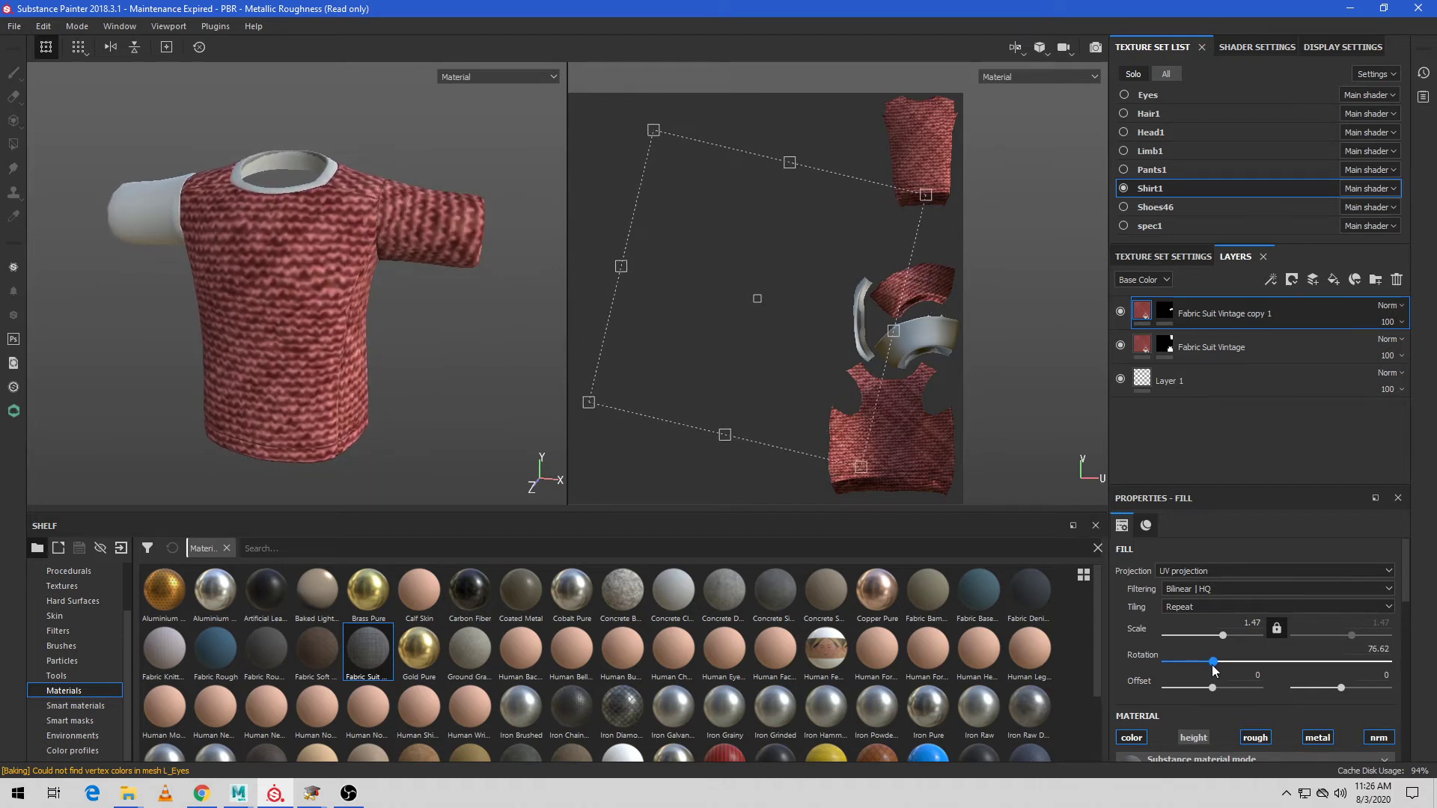
{"action": "right_click_drag", "start_coordinate": [556, 442], "coordinate": [400, 256], "text": "alt"}
{"action": "left_click_drag", "start_coordinate": [407, 375], "coordinate": [464, 406], "text": "alt"}
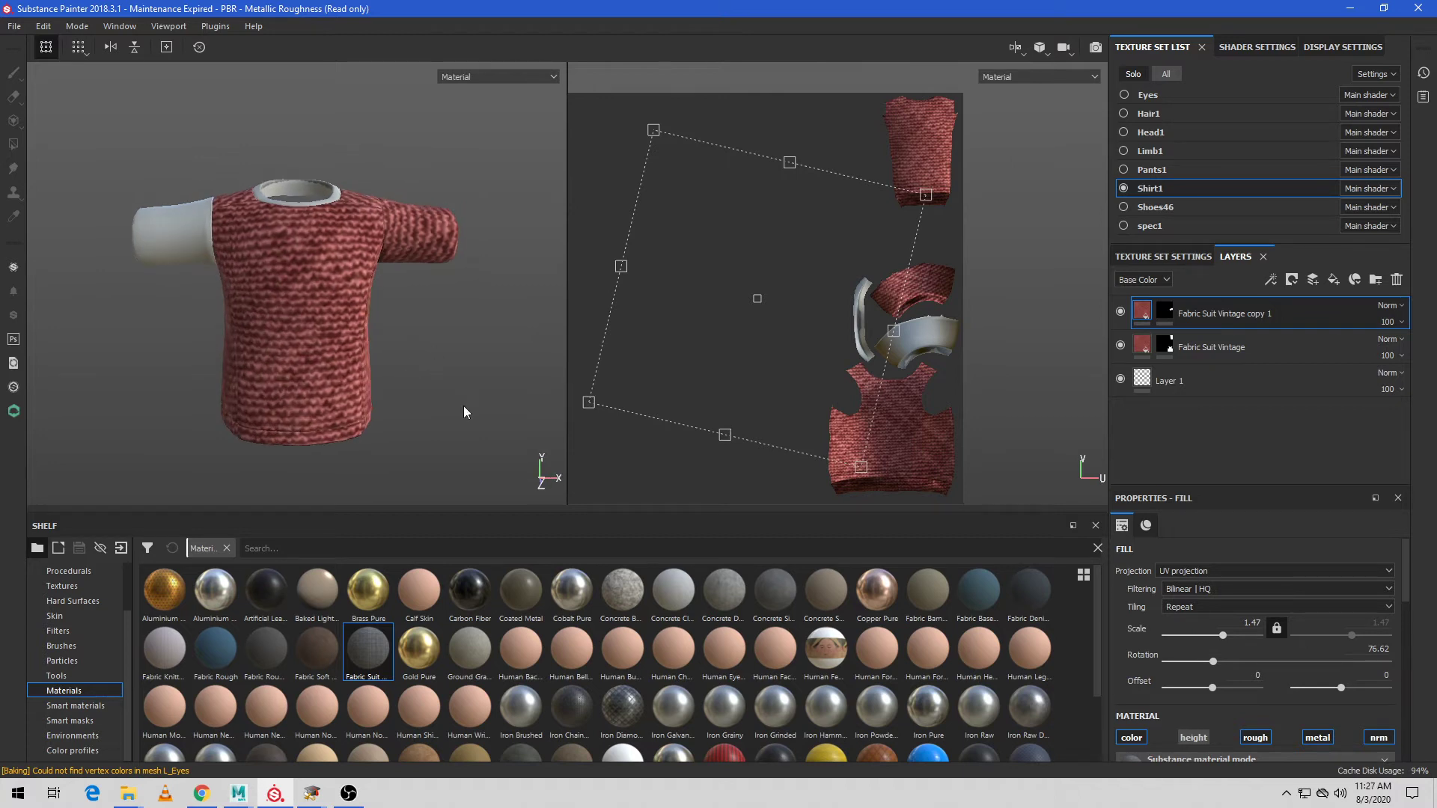
Step: Duplicate the original Fabric Suit Vintage layer and mask the copy to only the remaining uncovered sleeve, using a white fill value of 1
{"action": "left_click", "coordinate": [1143, 350]}
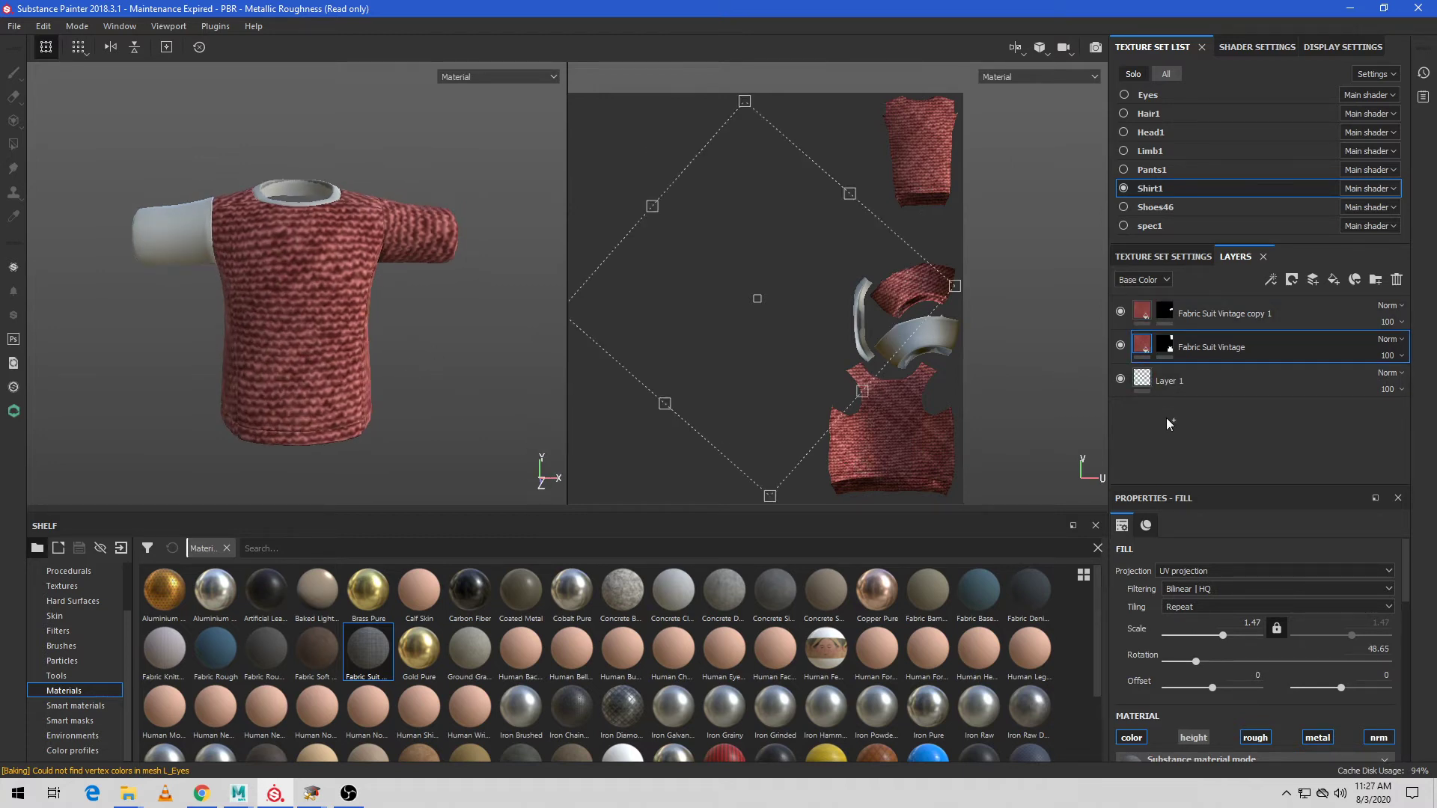
{"action": "key", "text": "ctrl+d"}
{"action": "left_click", "coordinate": [1164, 346]}
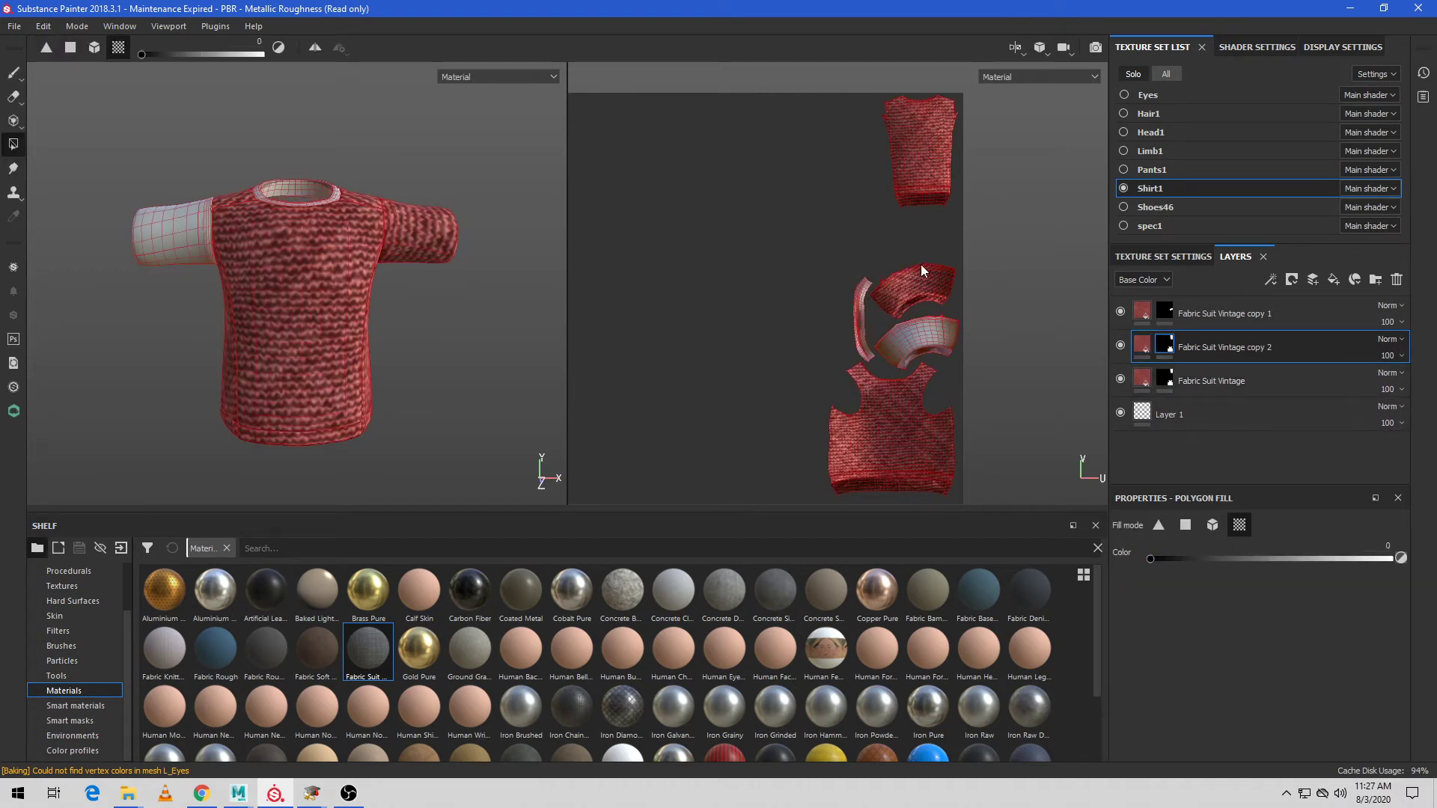
{"action": "left_click_drag", "start_coordinate": [1368, 560], "coordinate": [1434, 567]}
{"action": "left_click", "coordinate": [179, 241]}
{"action": "left_click_drag", "start_coordinate": [417, 324], "coordinate": [438, 349], "text": "alt"}
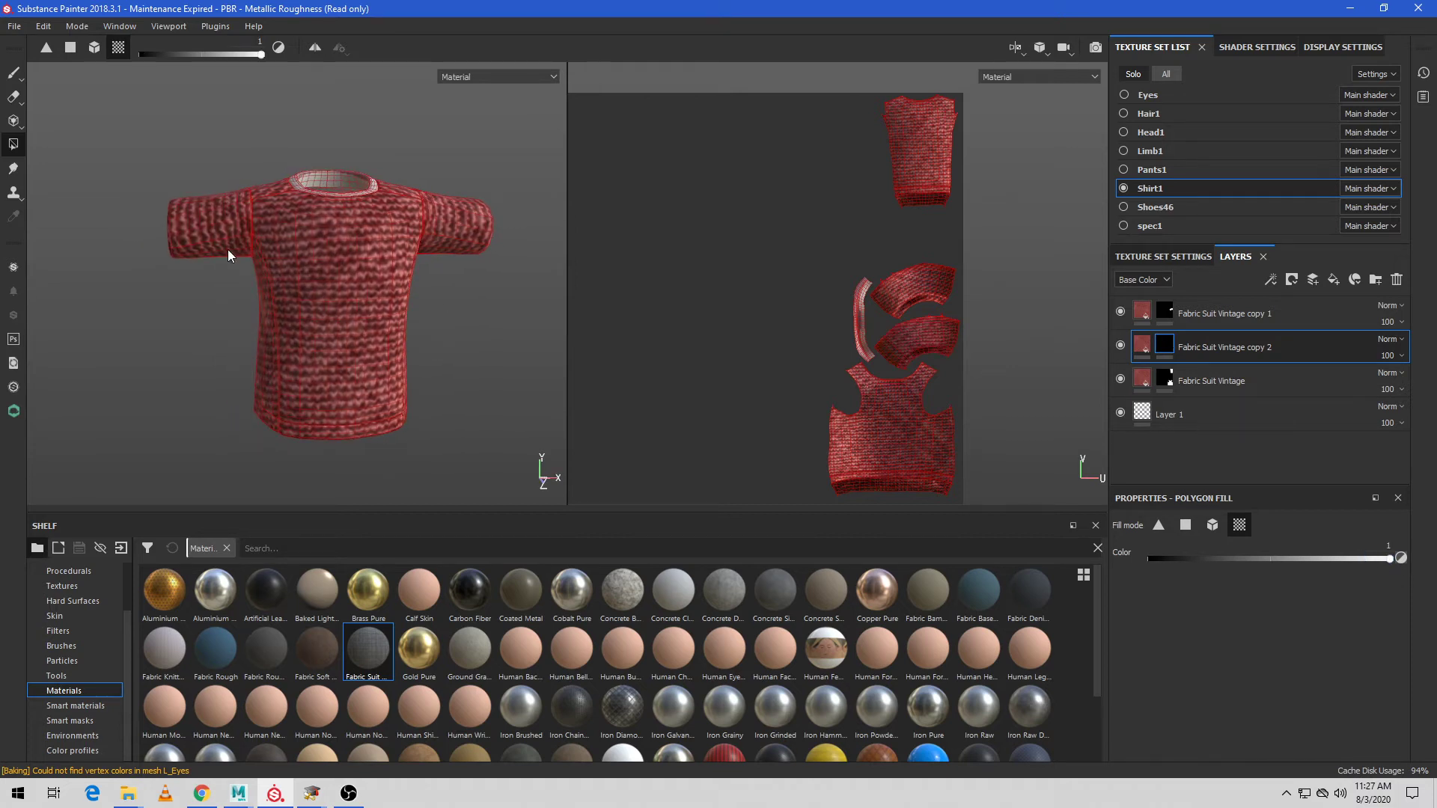
{"action": "mouse_move", "coordinate": [303, 245]}
{"action": "left_mouse_down", "text": "alt"}
{"action": "mouse_move", "coordinate": [299, 277]}
{"action": "mouse_move", "coordinate": [300, 244]}
{"action": "left_mouse_up", "text": "alt"}
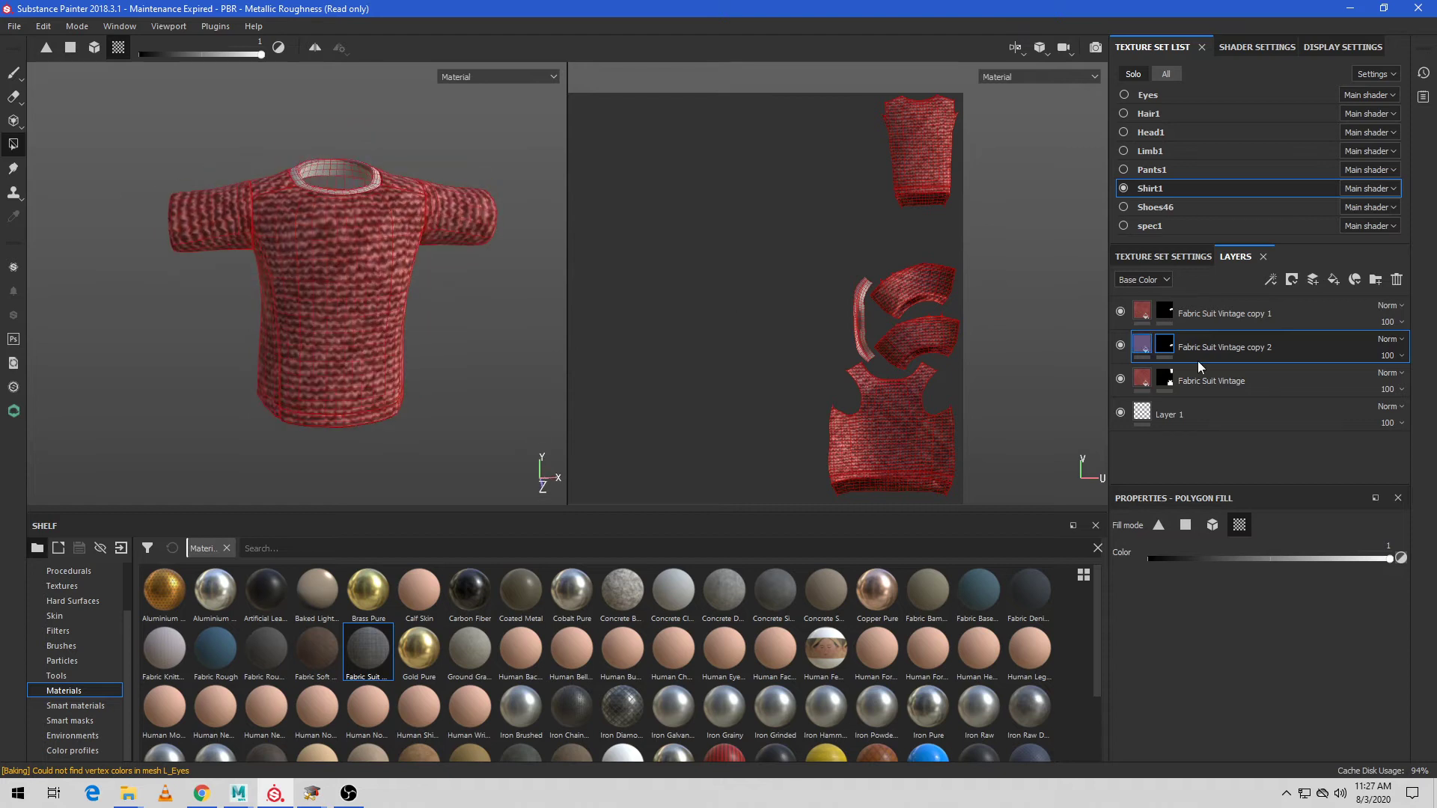
Step: Duplicate the second sleeve's fabric layer and mask the new copy to only the collar, removing the sleeve with a fill value of 0
{"action": "left_click", "coordinate": [1143, 349]}
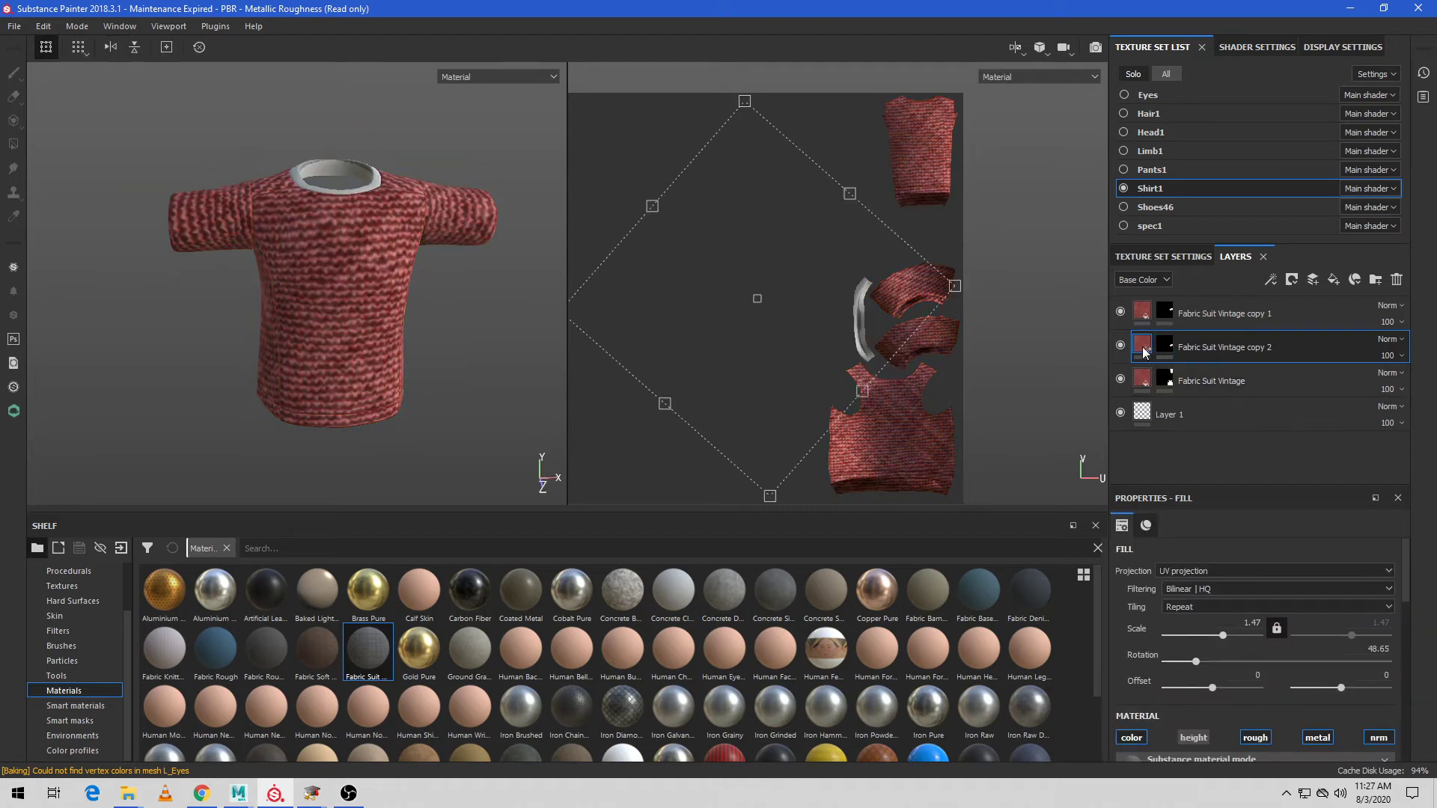
{"action": "key", "text": "ctrl+d"}
{"action": "left_click", "coordinate": [1163, 349]}
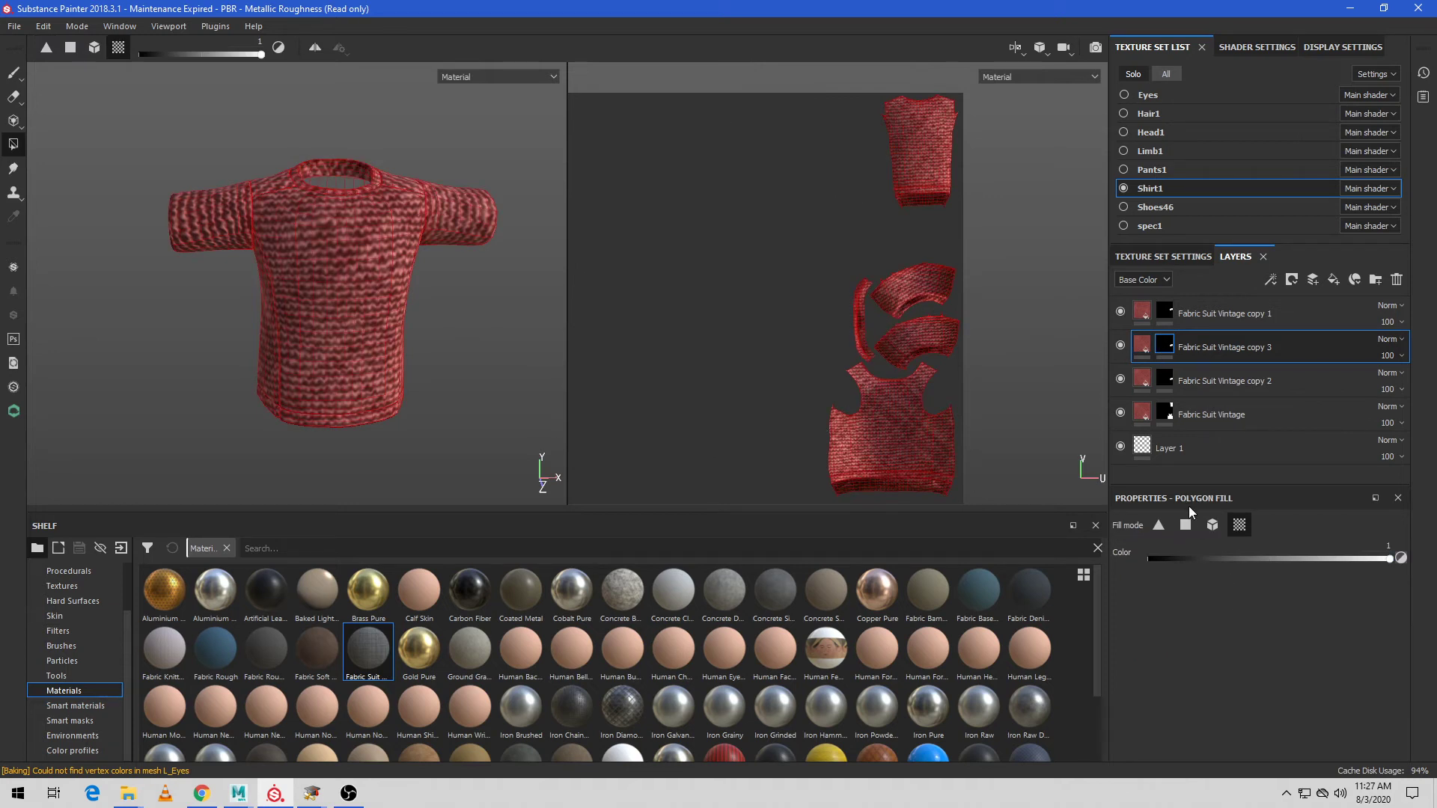
{"action": "left_click_drag", "start_coordinate": [1176, 559], "coordinate": [1137, 559]}
{"action": "mouse_move", "coordinate": [542, 307]}
{"action": "left_mouse_down", "text": "alt"}
{"action": "mouse_move", "coordinate": [449, 292]}
{"action": "mouse_move", "coordinate": [552, 311]}
{"action": "mouse_move", "coordinate": [759, 245]}
{"action": "mouse_move", "coordinate": [362, 280]}
{"action": "mouse_move", "coordinate": [485, 300]}
{"action": "left_mouse_up", "text": "alt"}
{"action": "left_click", "coordinate": [13, 72]}
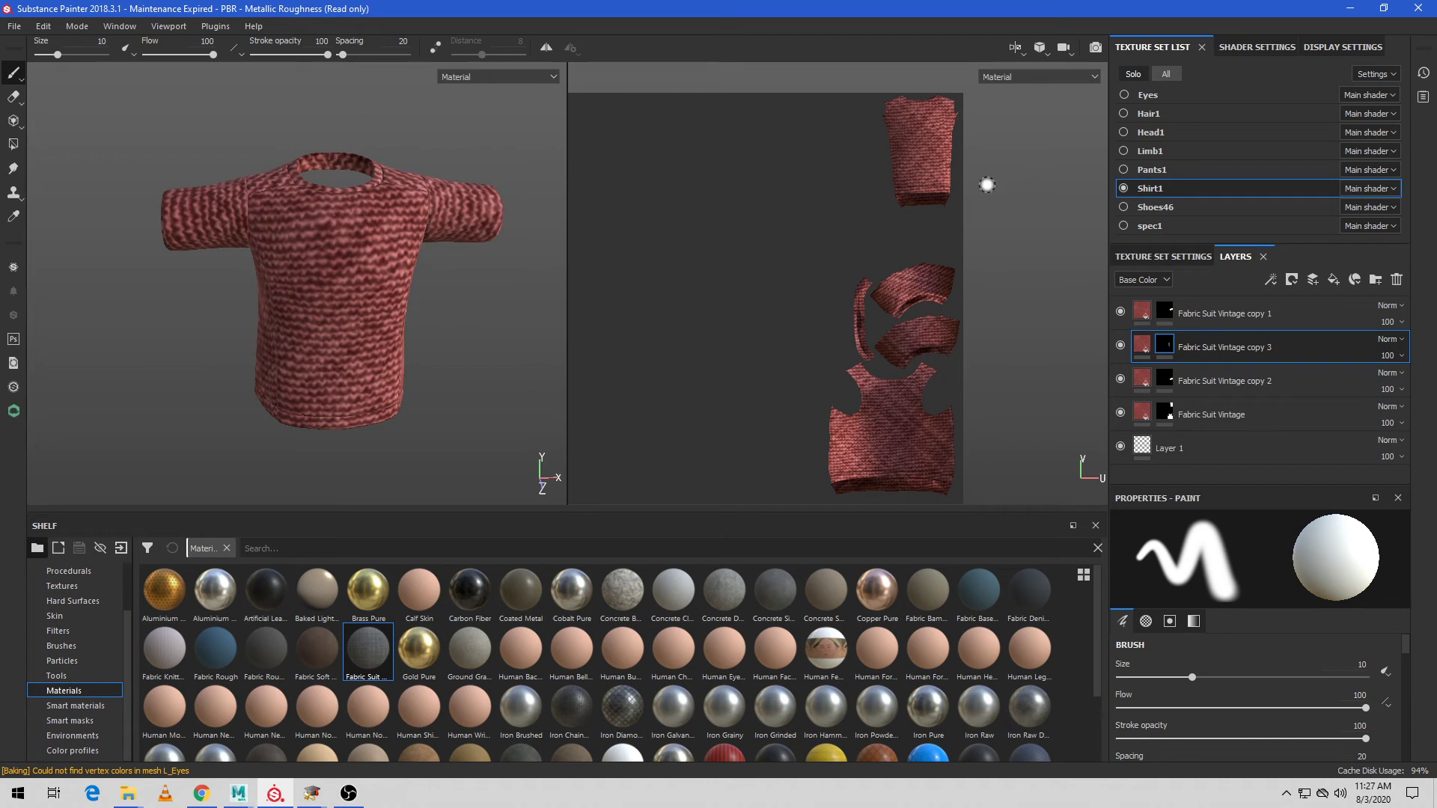
Step: Set the Color Top of the Fabric Suit Vintage copy 1 fill to yellow-green
{"action": "left_click", "coordinate": [1331, 320]}
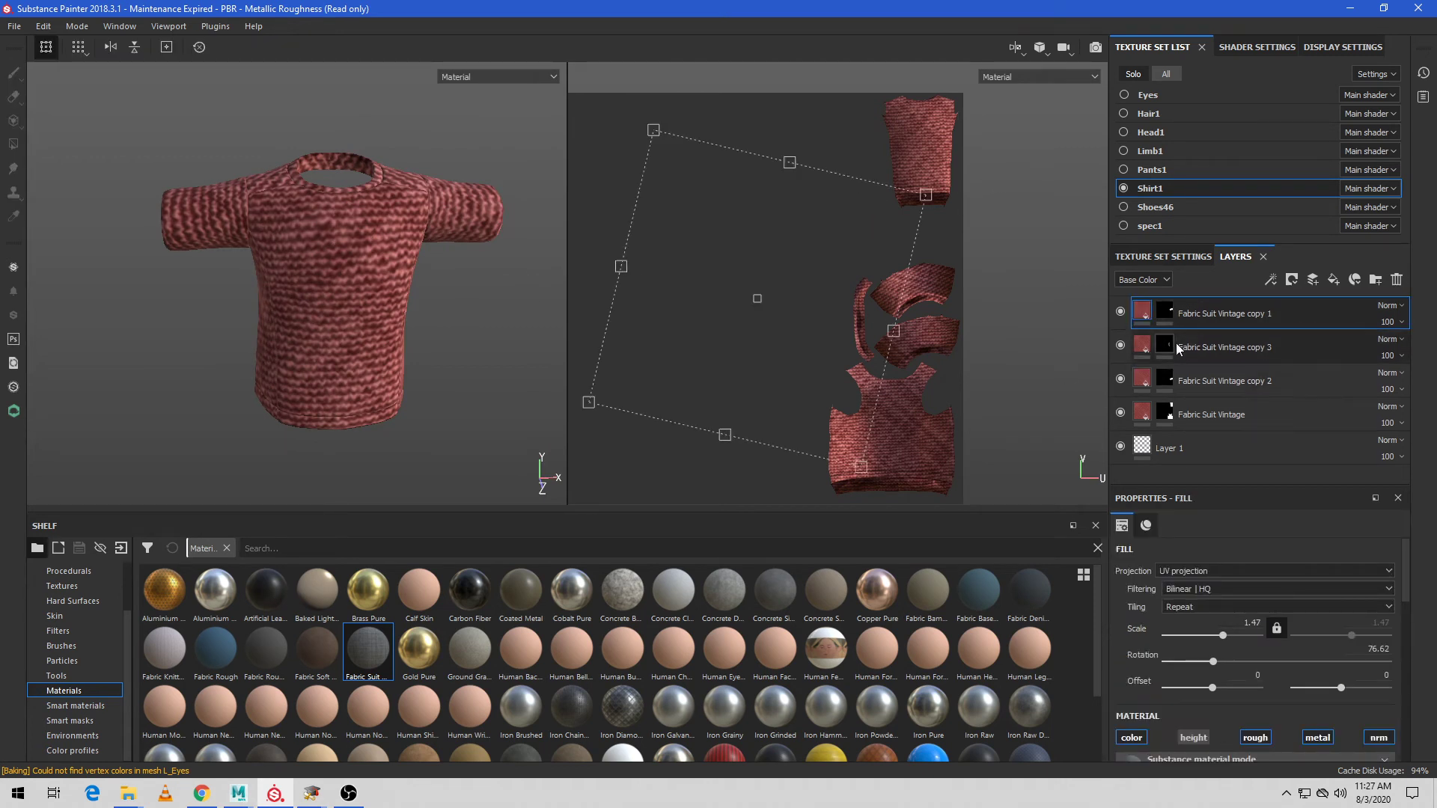
{"action": "scroll", "coordinate": [1254, 581], "scroll_direction": "down", "scroll_amount": 5}
{"action": "scroll", "coordinate": [1255, 600], "scroll_direction": "down", "scroll_amount": 3}
{"action": "left_click", "coordinate": [1270, 589]}
{"action": "left_click_drag", "start_coordinate": [1356, 712], "coordinate": [1358, 720]}
{"action": "left_click", "coordinate": [1320, 662]}
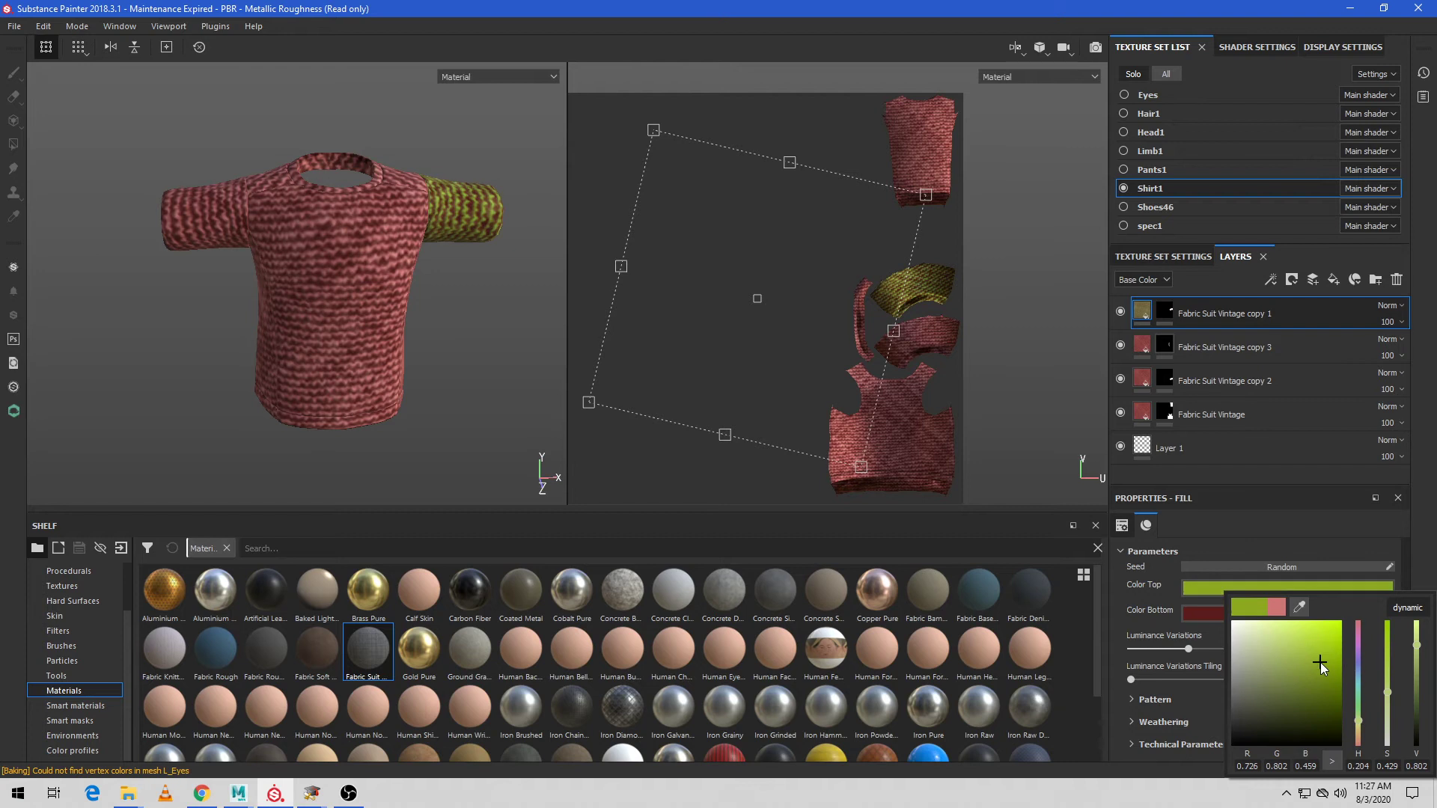
Step: Set the same sleeve fill's Color Bottom to dark green (R 0.006, G 0.216, B 0.031)
{"action": "left_click", "coordinate": [1213, 614]}
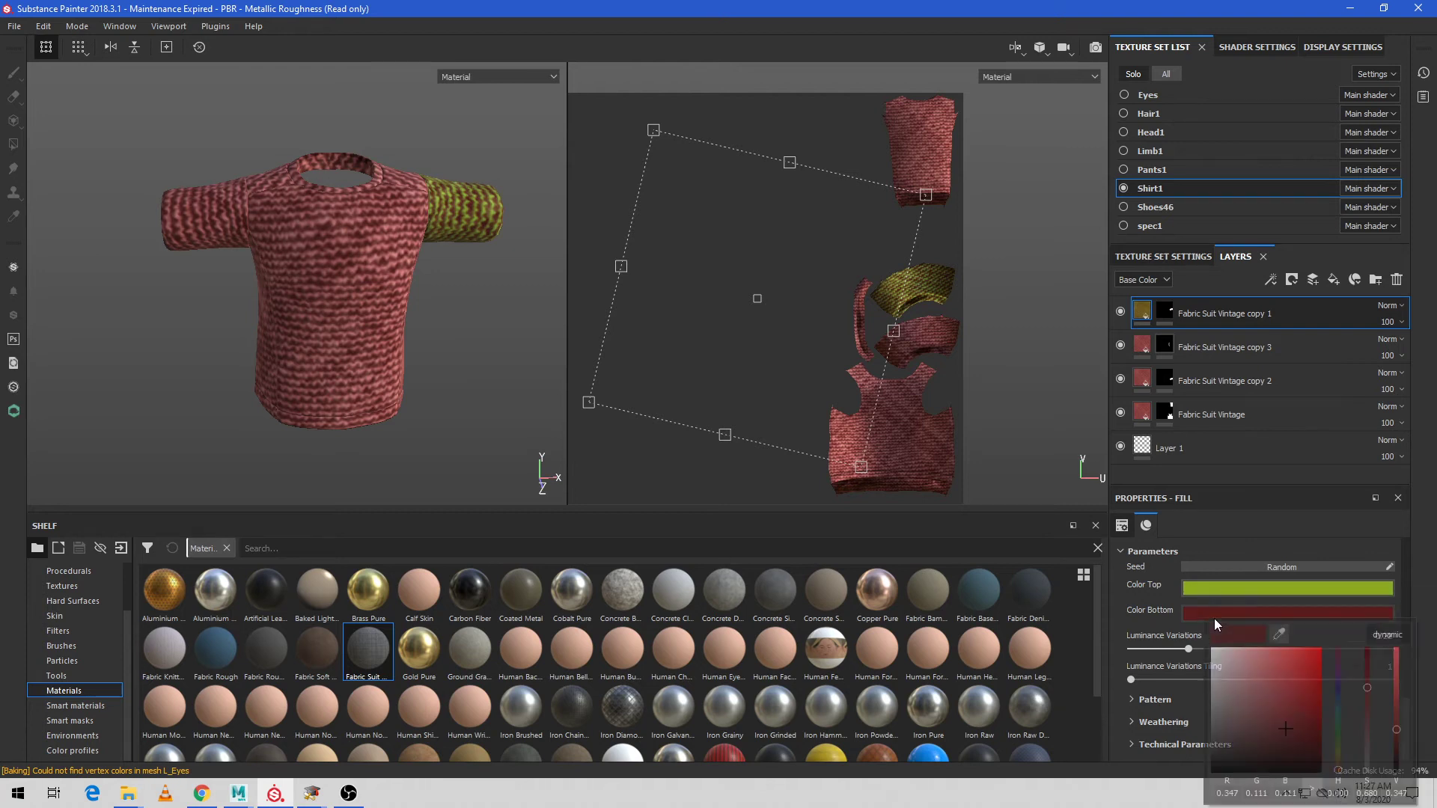
{"action": "left_click", "coordinate": [1338, 729]}
{"action": "left_click", "coordinate": [1318, 744]}
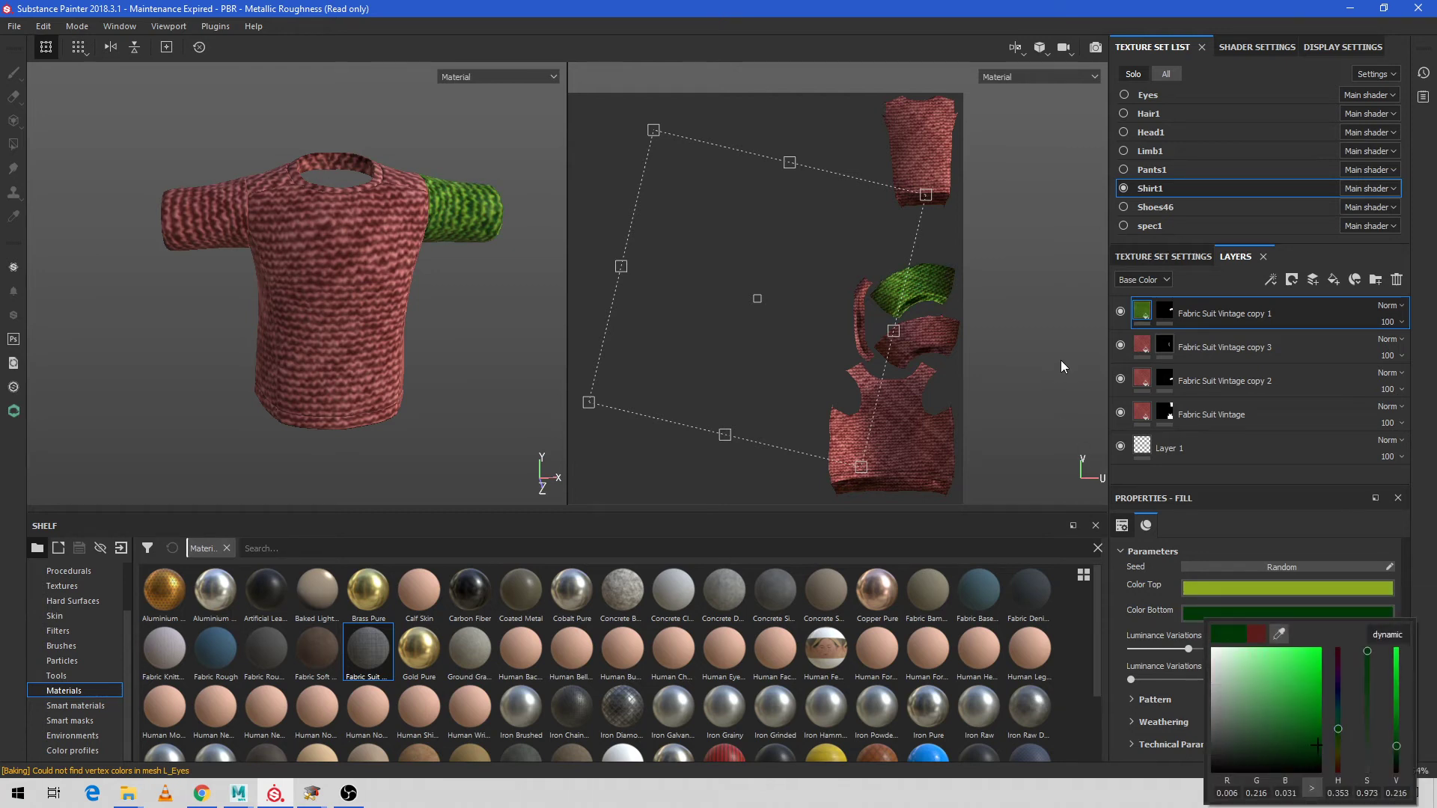
{"action": "left_click", "coordinate": [441, 186]}
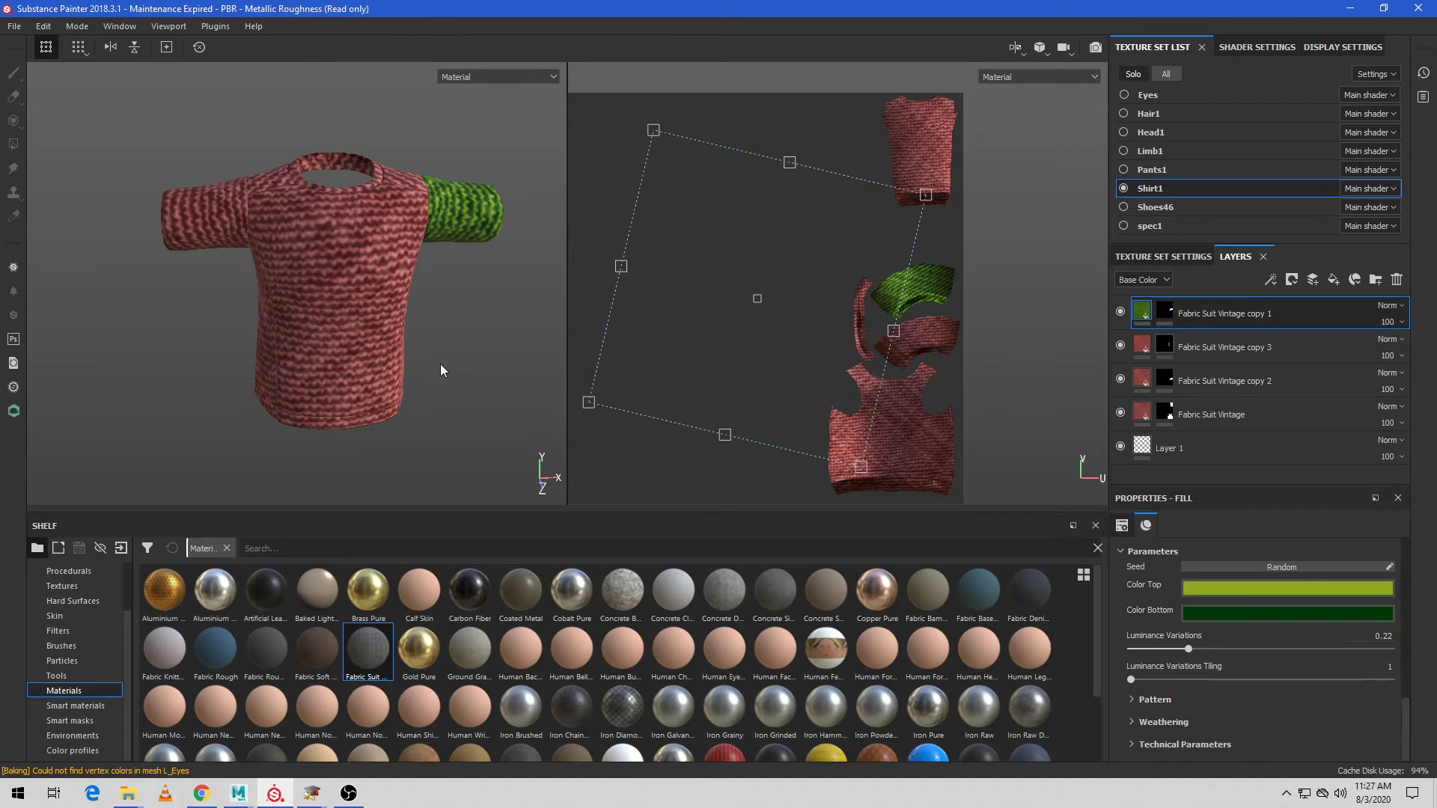
{"action": "left_click_drag", "start_coordinate": [439, 369], "coordinate": [471, 311], "text": "alt"}
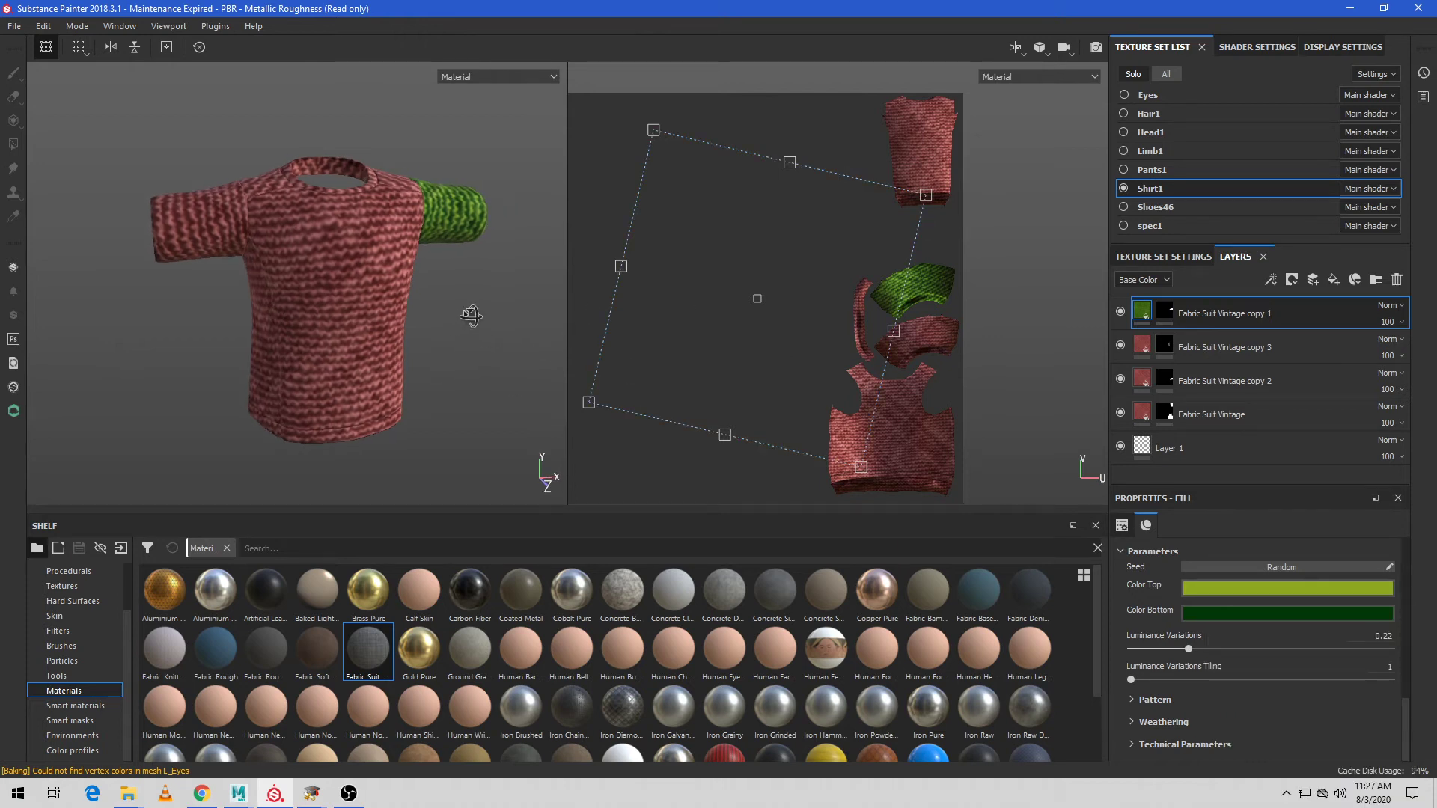
Step: Group the four fabric layers into a folder named BASE and leave the folder expanded
{"action": "left_click", "coordinate": [1289, 424], "text": "shift"}
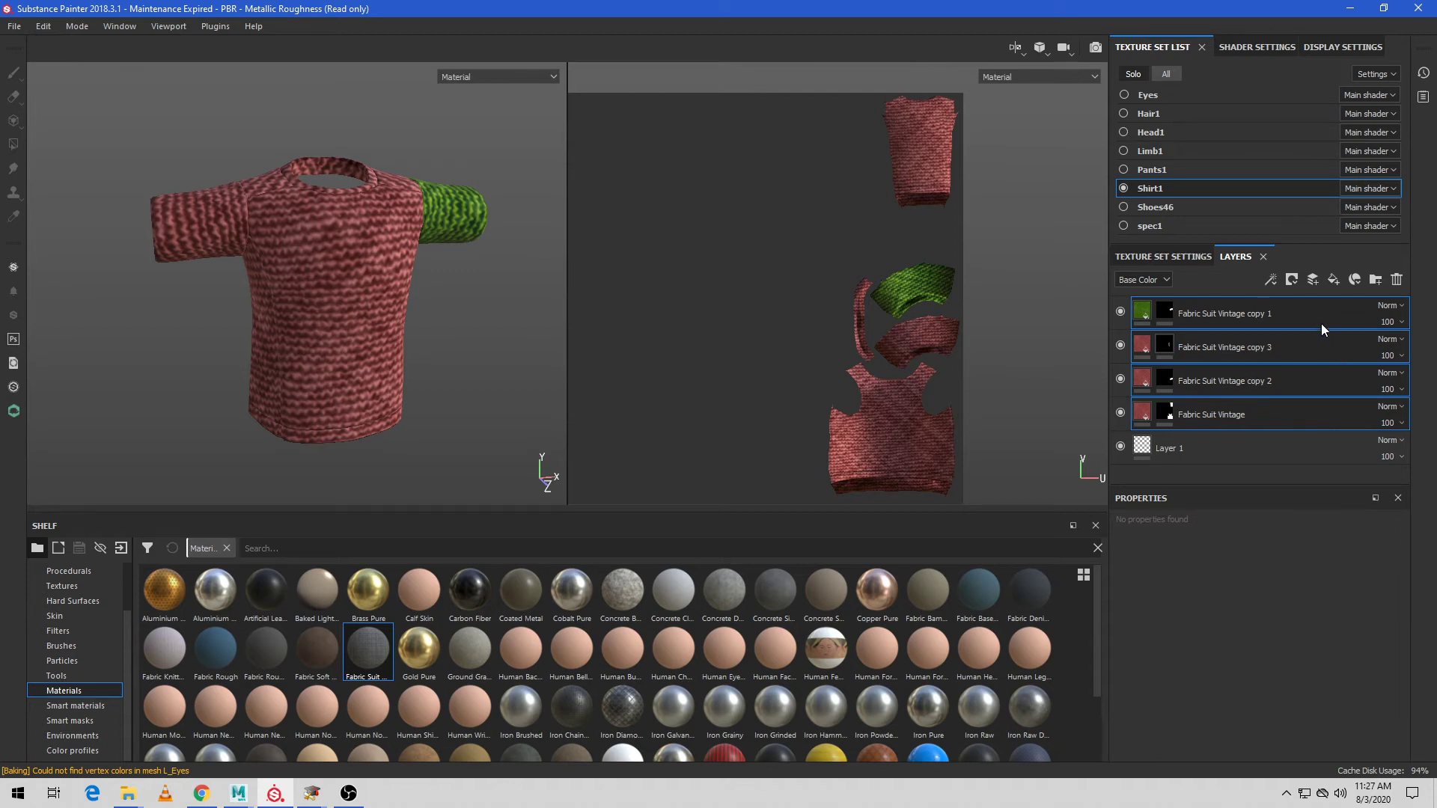
{"action": "key", "text": "ctrl+g"}
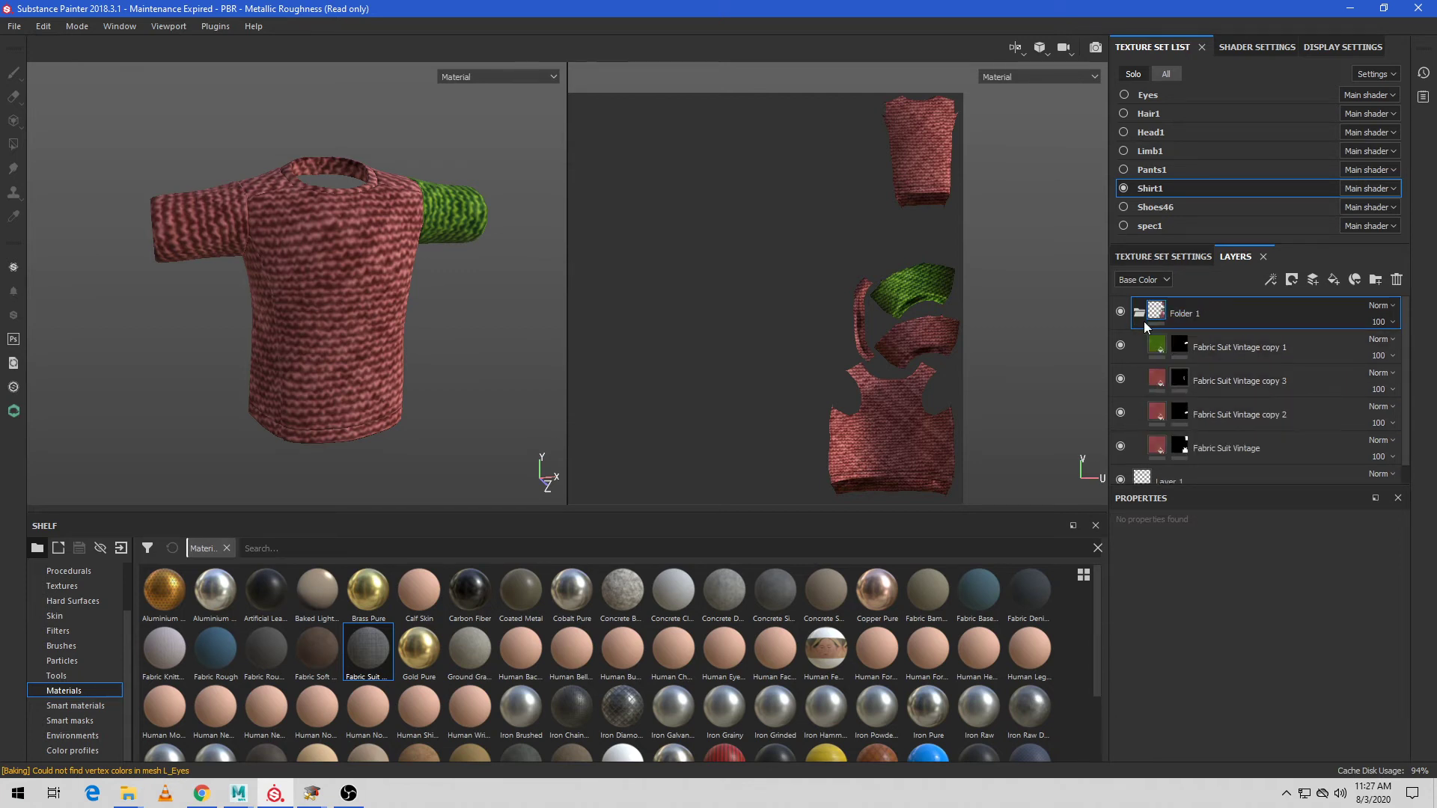
{"action": "left_click", "coordinate": [1140, 313]}
{"action": "double_click", "coordinate": [1193, 314]}
{"action": "type", "text": "BASE"}
{"action": "left_click", "coordinate": [1225, 406]}
{"action": "left_click_drag", "start_coordinate": [438, 265], "coordinate": [508, 289], "text": "alt"}
{"action": "left_click", "coordinate": [1139, 313]}
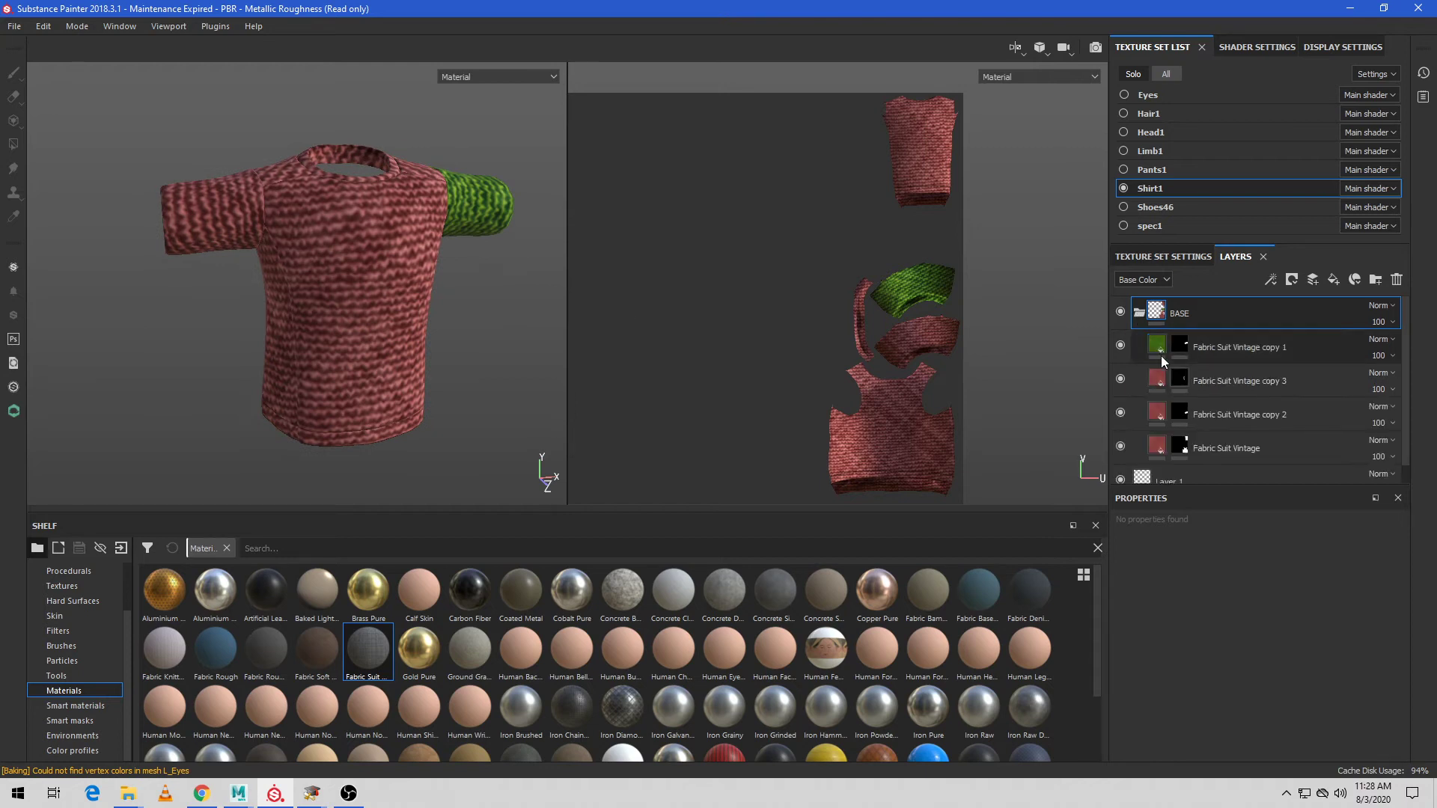
Step: Set the texture scale of the green sleeve's Fabric Suit Vintage copy 1 fill to about 20
{"action": "left_click", "coordinate": [1212, 346]}
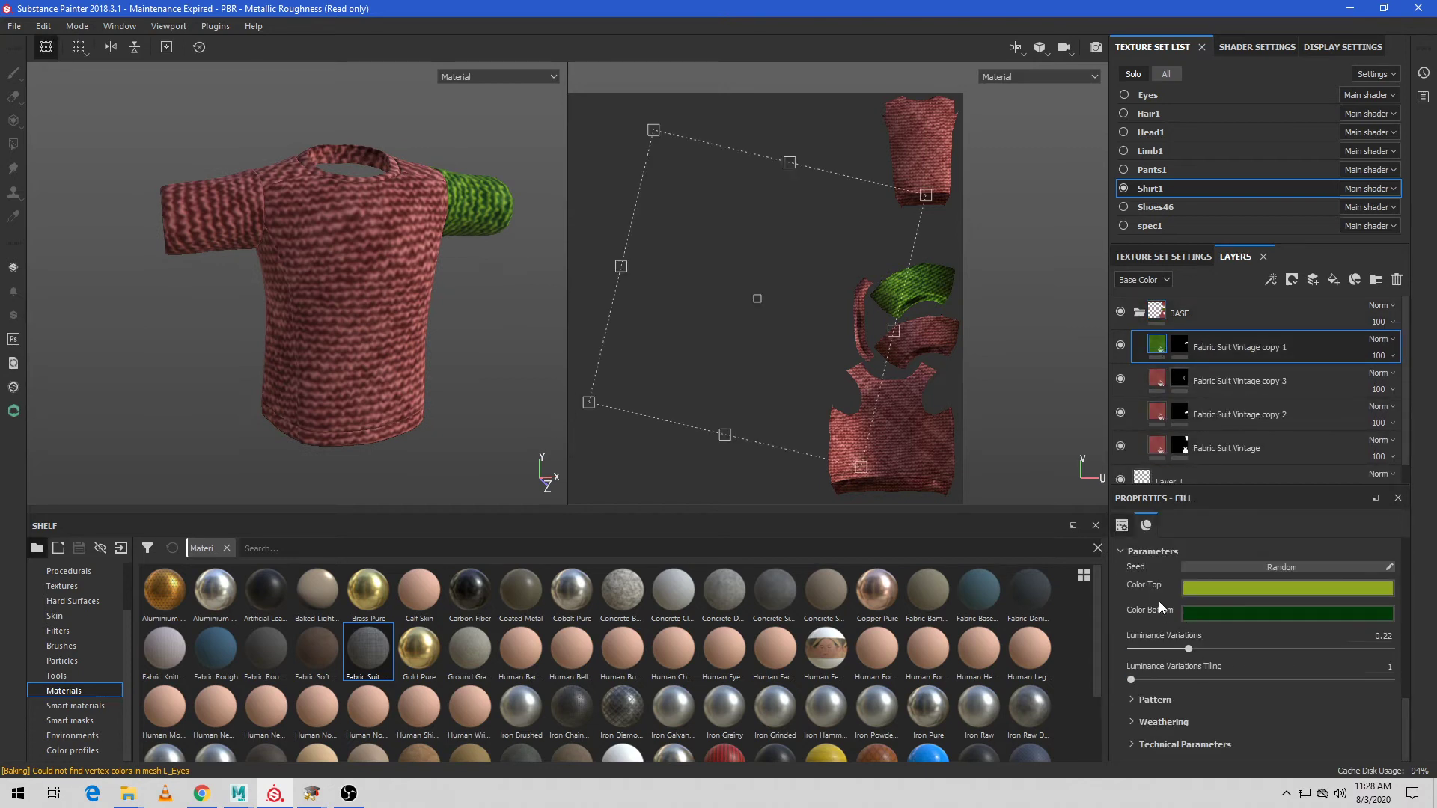
{"action": "scroll", "coordinate": [1158, 600], "scroll_direction": "down", "scroll_amount": 5}
{"action": "scroll", "coordinate": [1159, 601], "scroll_direction": "up", "scroll_amount": 2}
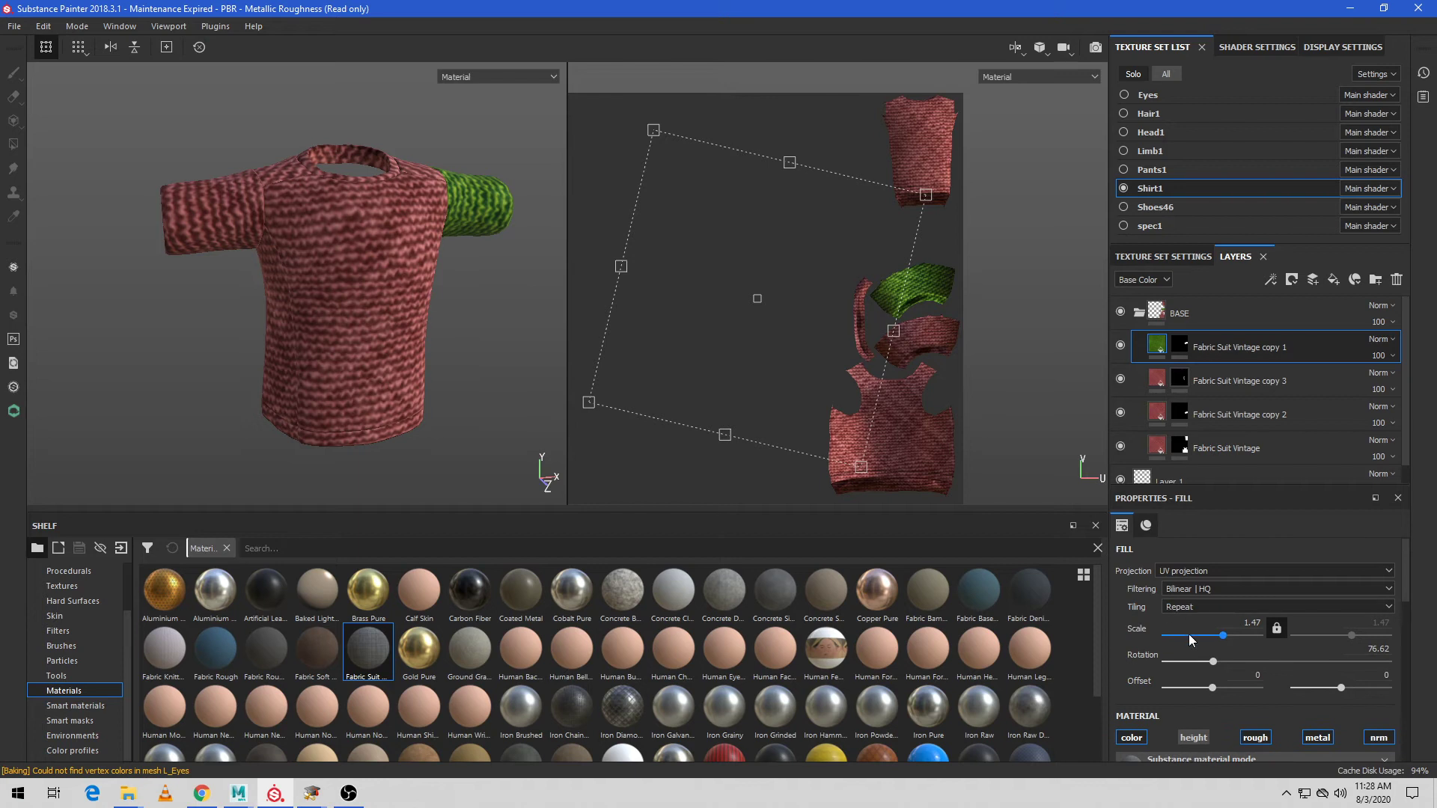
{"action": "mouse_move", "coordinate": [435, 335]}
{"action": "left_mouse_down", "text": "alt"}
{"action": "mouse_move", "coordinate": [460, 333]}
{"action": "mouse_move", "coordinate": [439, 353]}
{"action": "left_mouse_up", "text": "alt"}
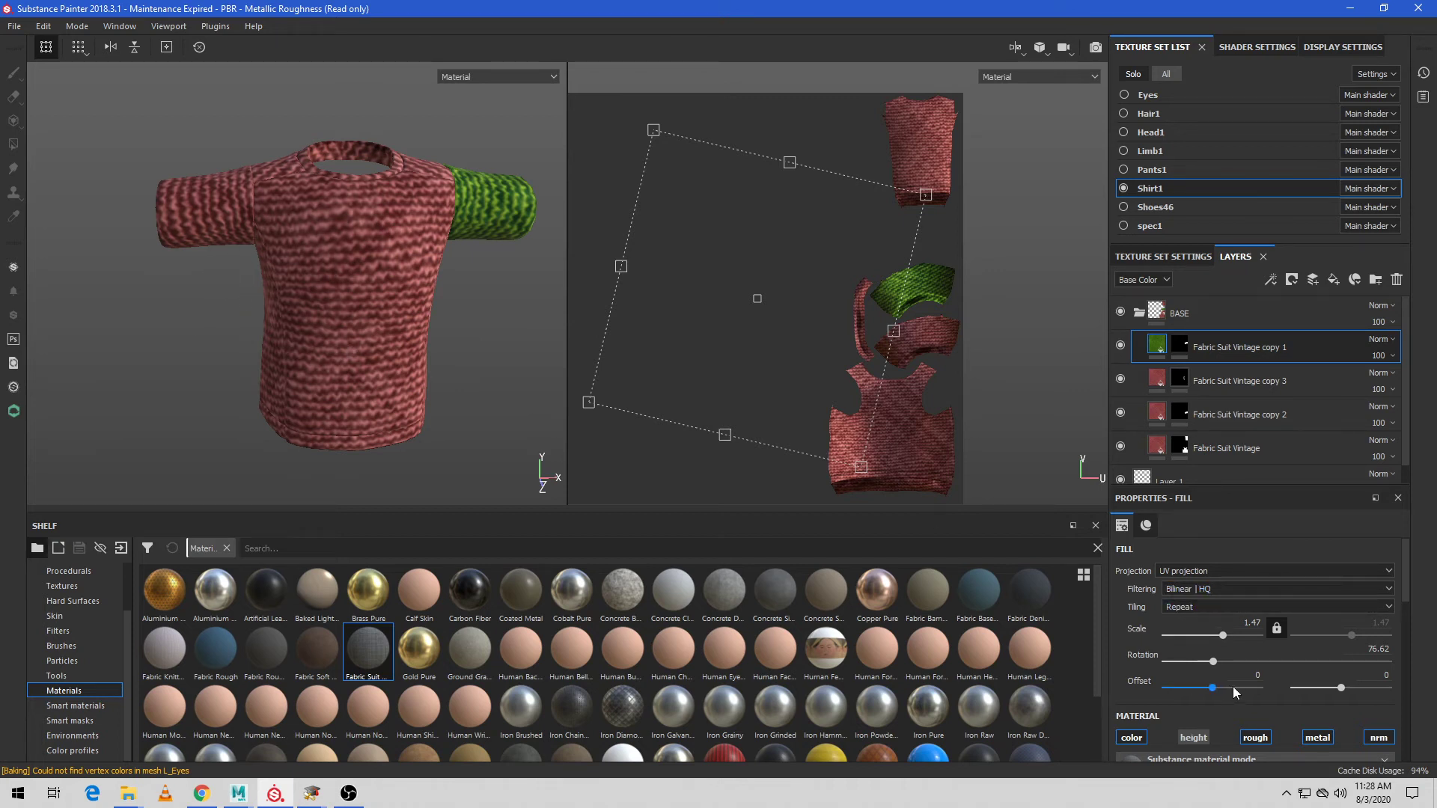
{"action": "left_click", "coordinate": [1245, 635]}
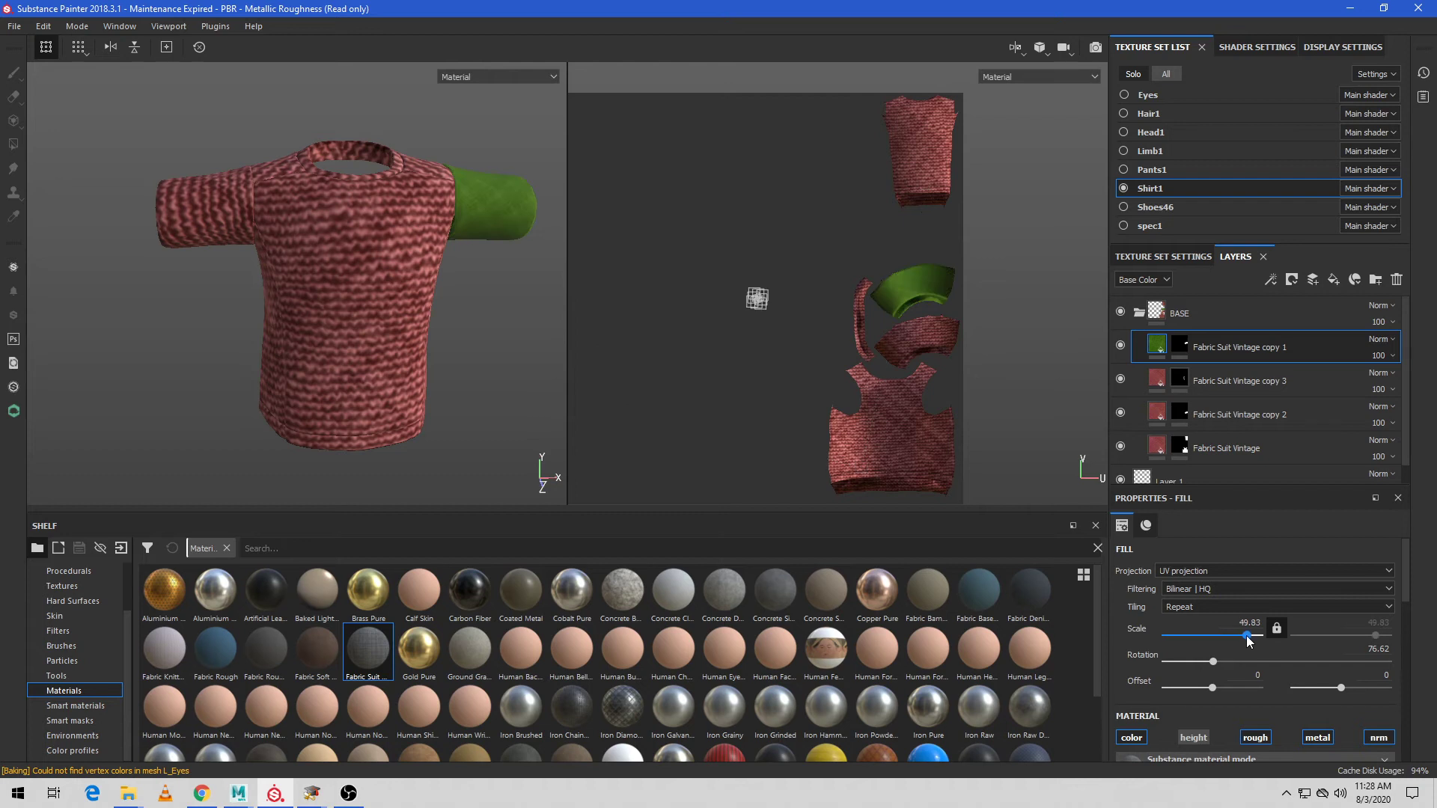
{"action": "left_click", "coordinate": [1236, 636]}
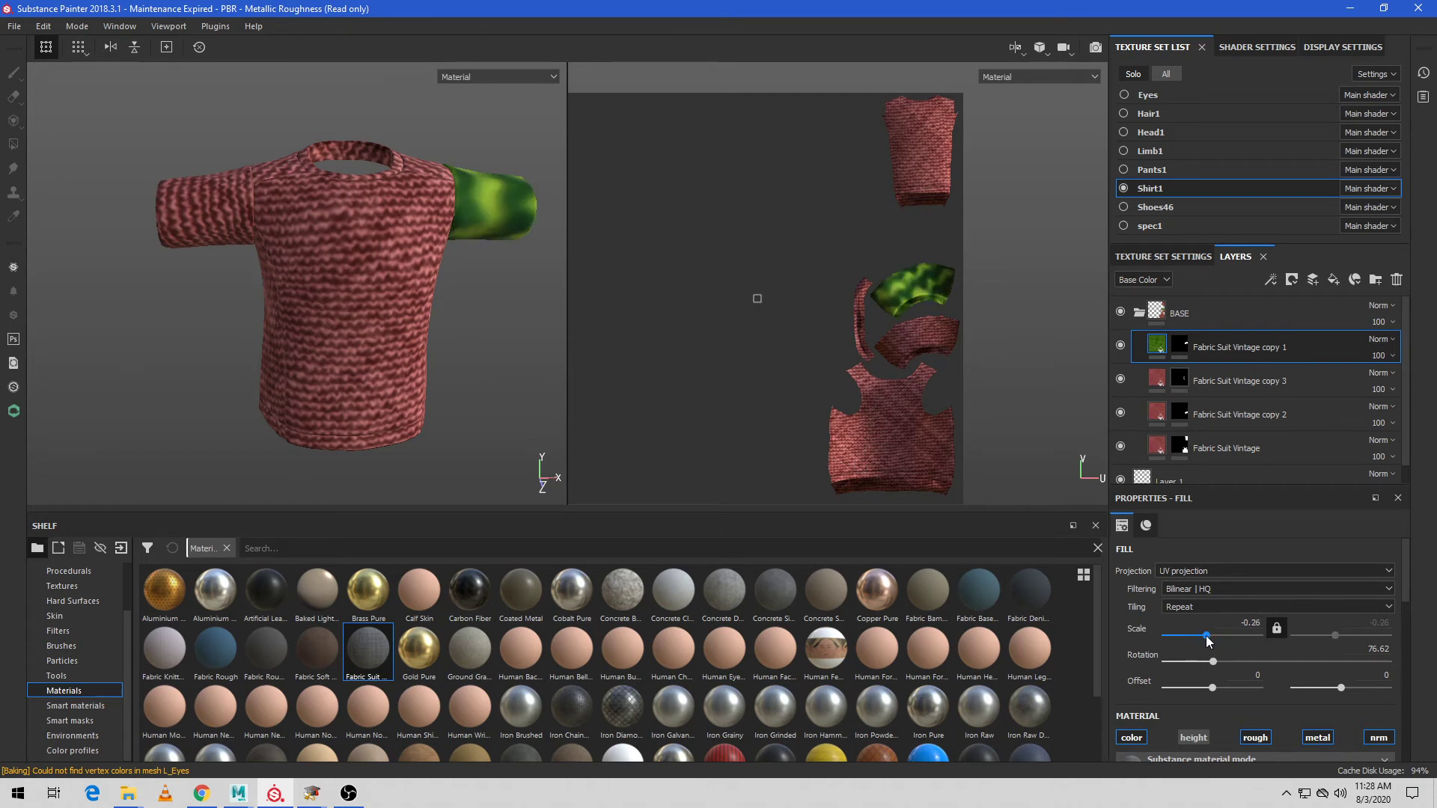
{"action": "left_click_drag", "start_coordinate": [1246, 634], "coordinate": [1236, 636]}
{"action": "left_click", "coordinate": [1250, 626]}
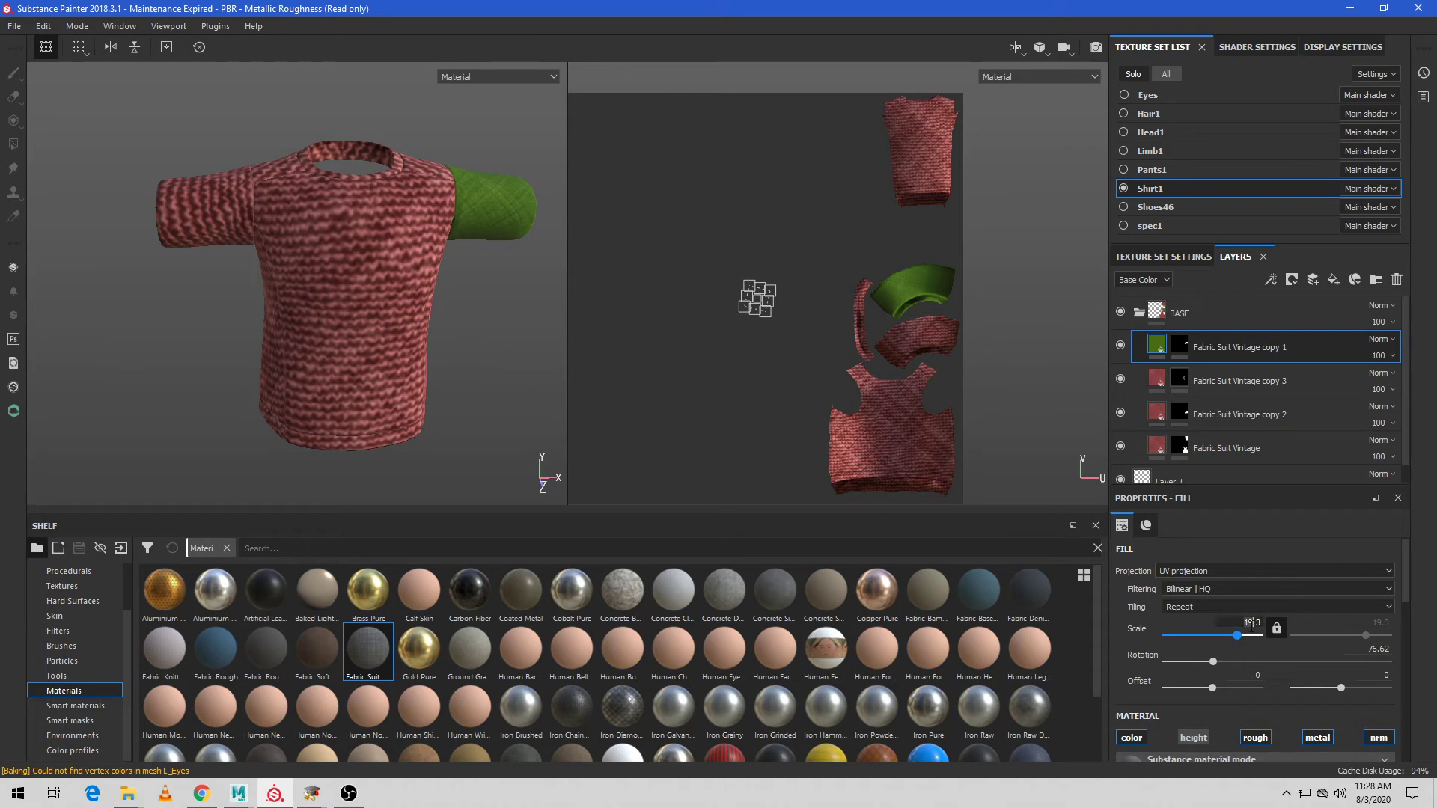
{"action": "type", "text": "20"}
Step: Set the scale of the collar, red sleeve and shirt body fabric fills to 20.3, then collapse the BASE folder
{"action": "left_click", "coordinate": [1157, 383]}
{"action": "left_click", "coordinate": [1252, 626]}
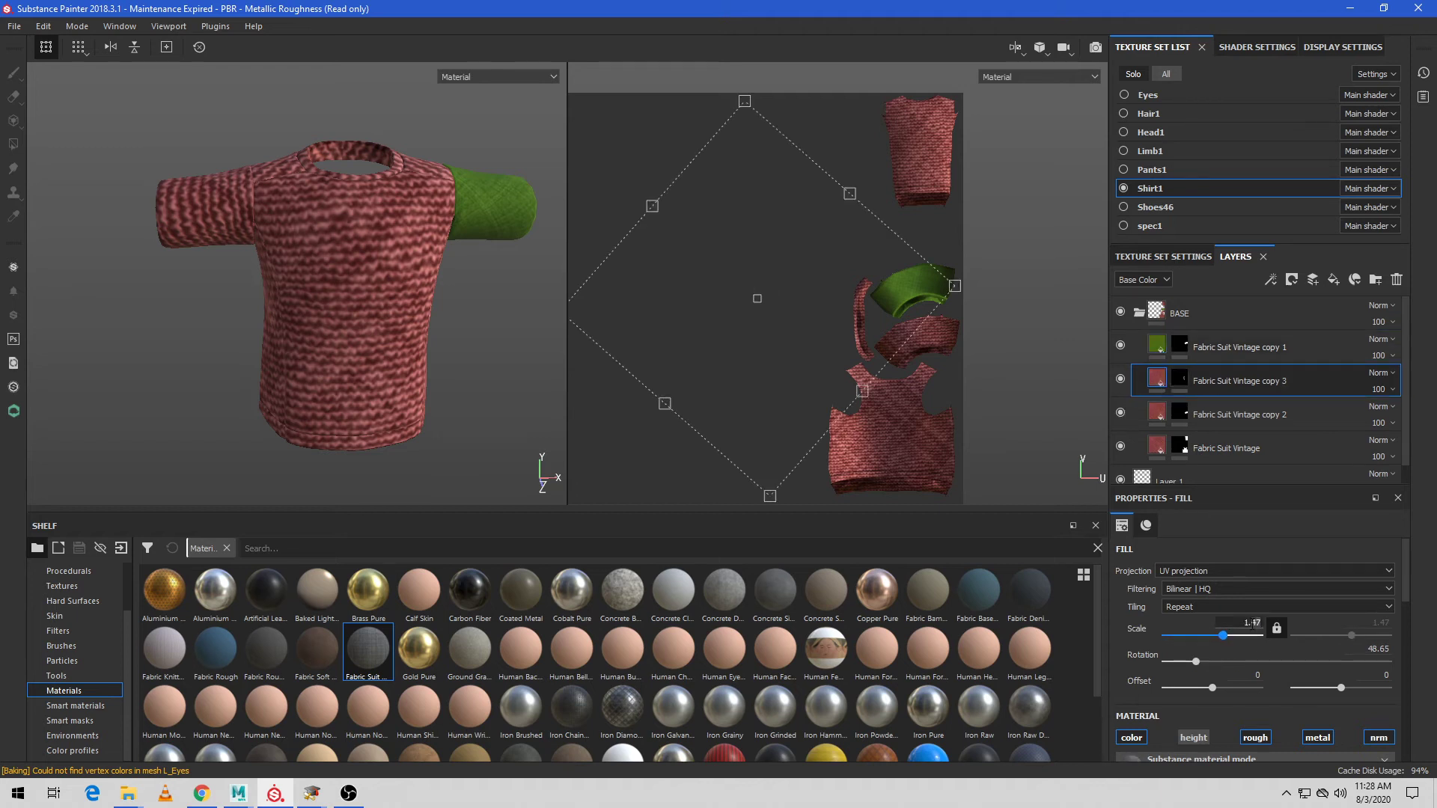
{"action": "left_click", "coordinate": [1161, 415]}
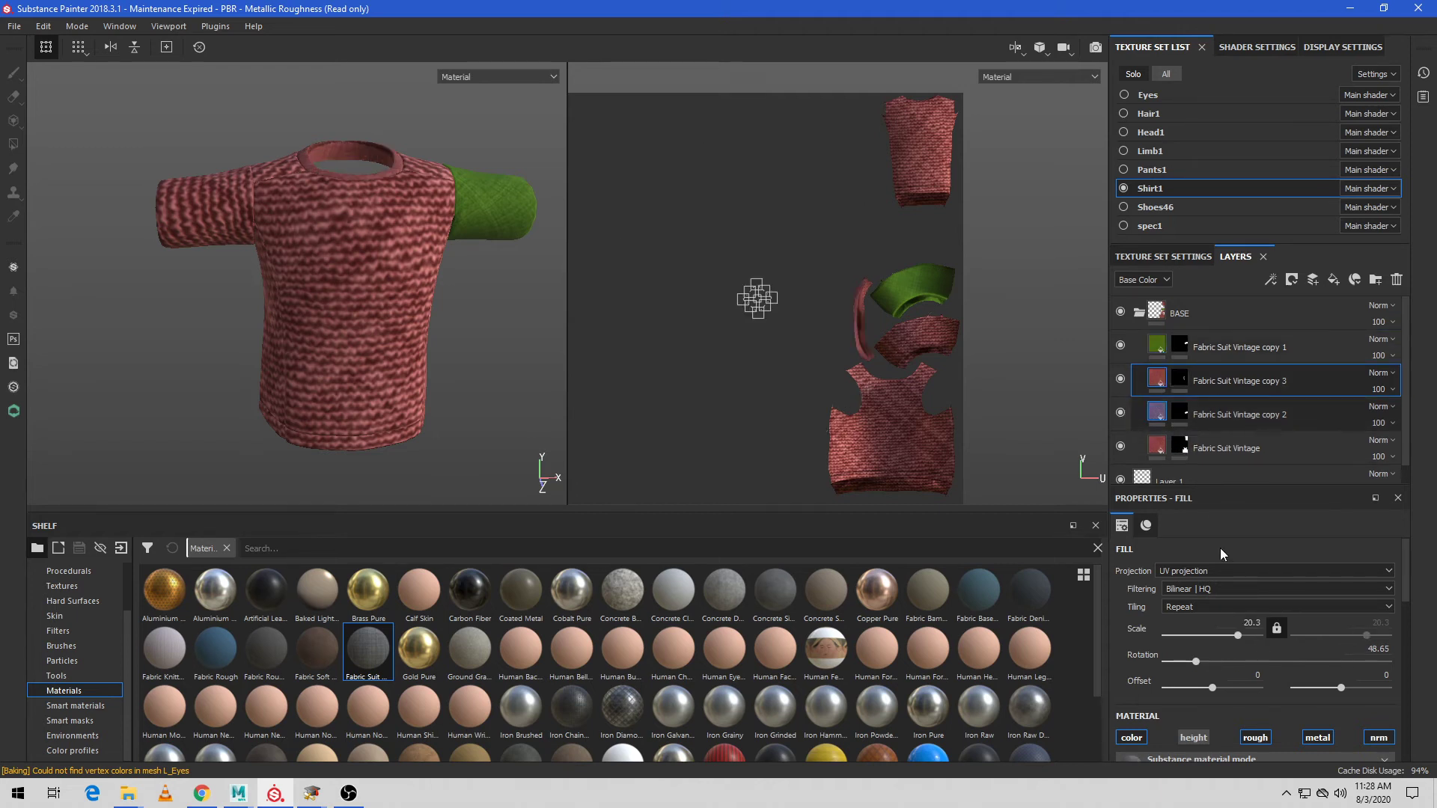
{"action": "left_click", "coordinate": [1253, 622]}
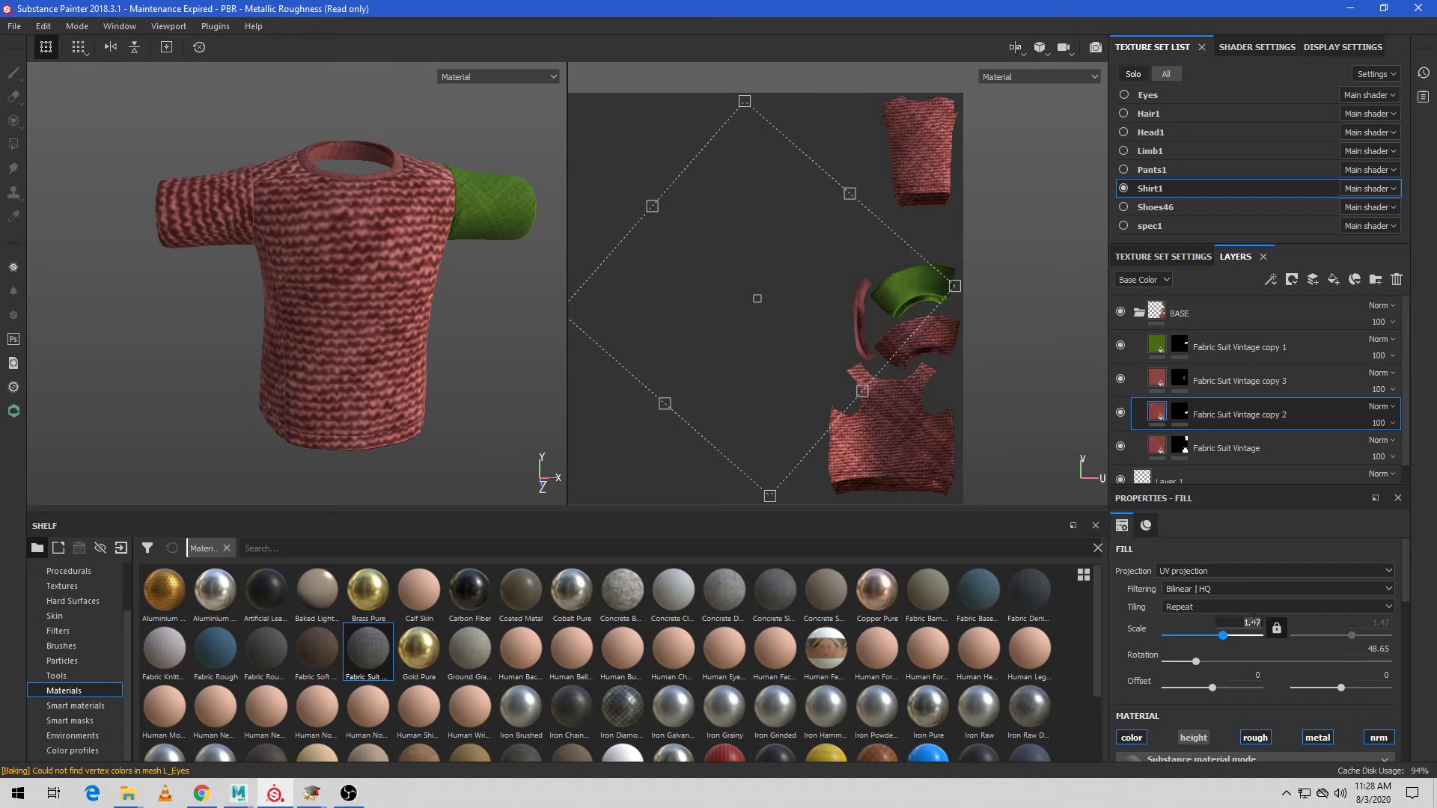
{"action": "left_click", "coordinate": [1160, 448]}
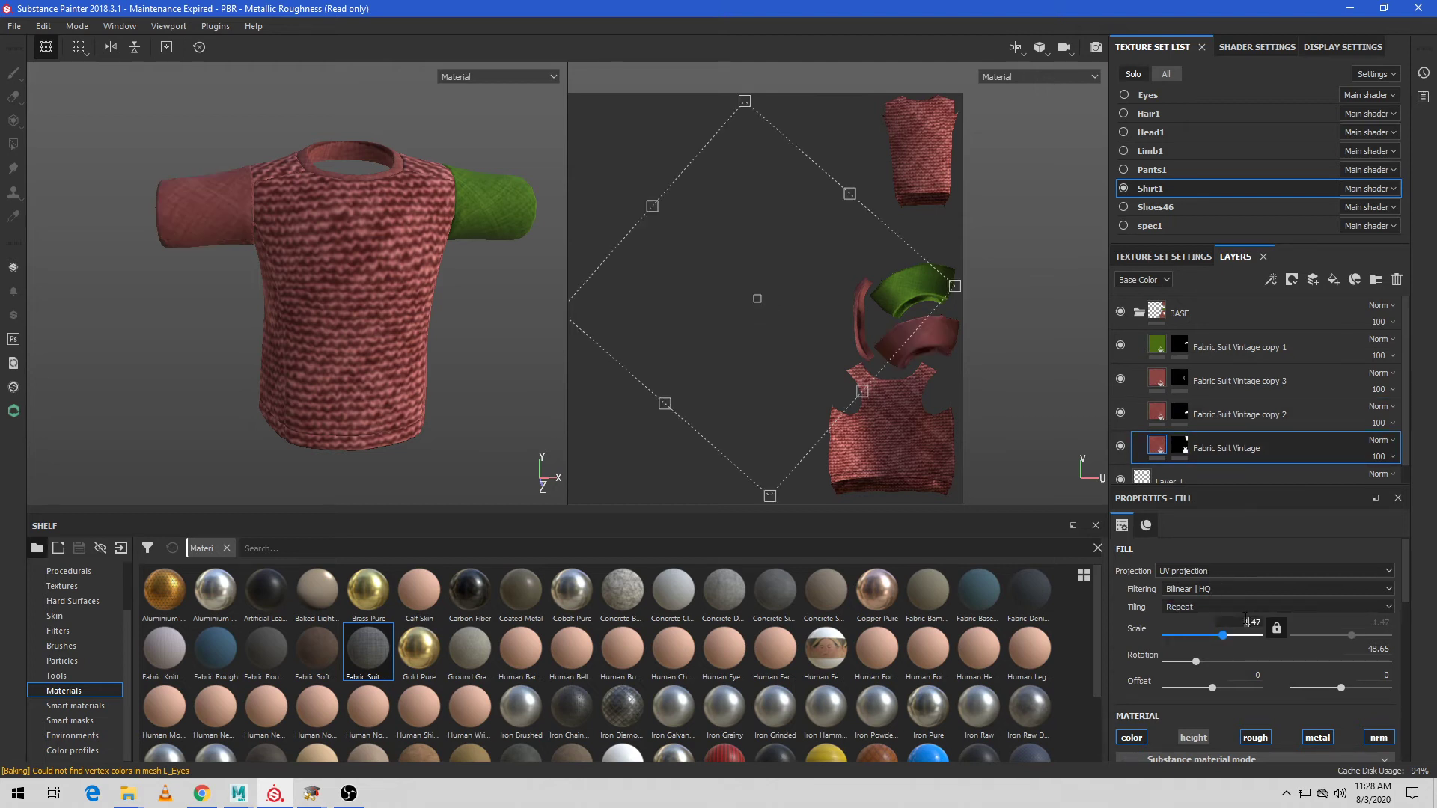
{"action": "type", "text": "20.3"}
{"action": "left_click", "coordinate": [1141, 313]}
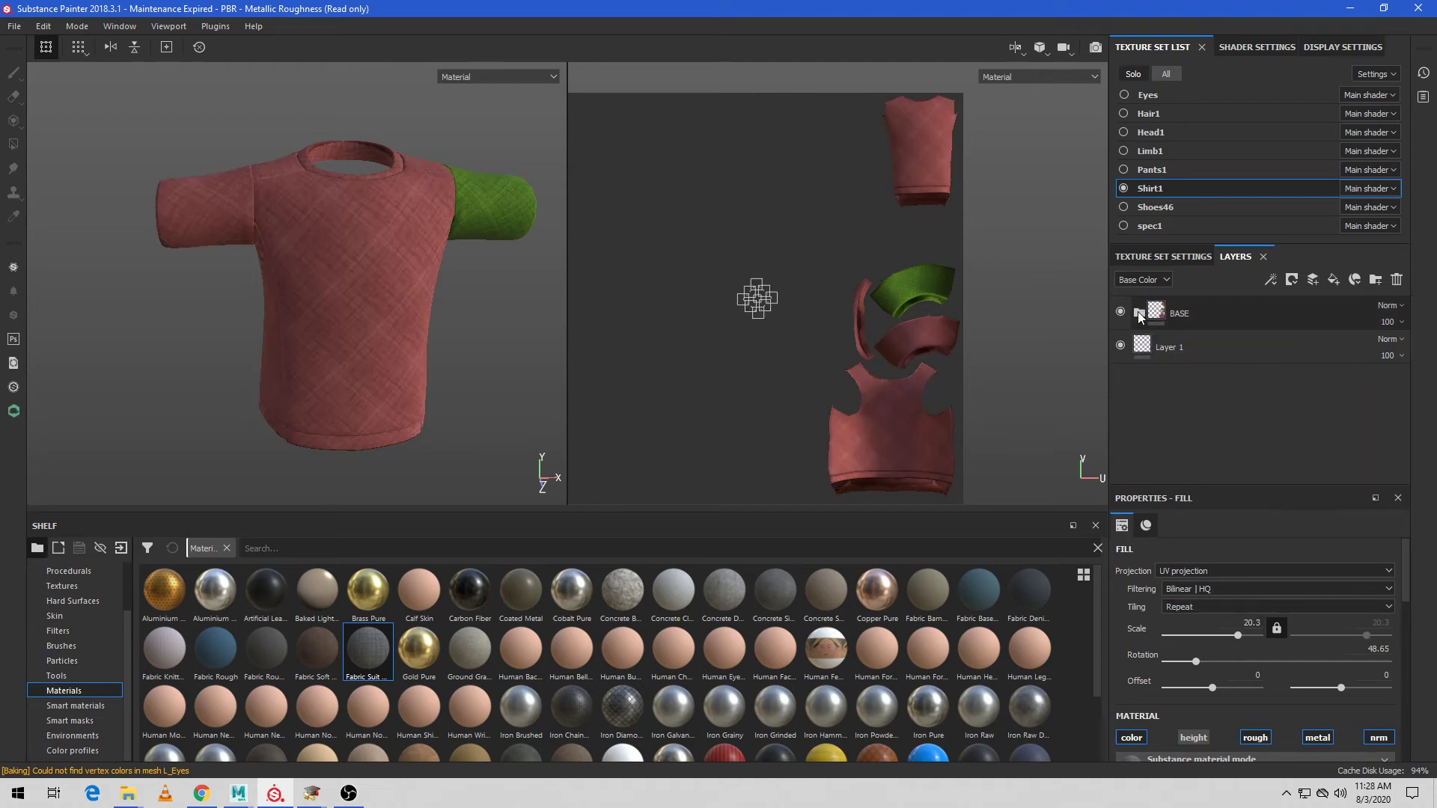
{"action": "mouse_move", "coordinate": [380, 320]}
{"action": "left_mouse_down", "text": "alt"}
{"action": "mouse_move", "coordinate": [394, 282]}
{"action": "mouse_move", "coordinate": [186, 250]}
{"action": "mouse_move", "coordinate": [404, 314]}
{"action": "left_mouse_up", "text": "alt"}
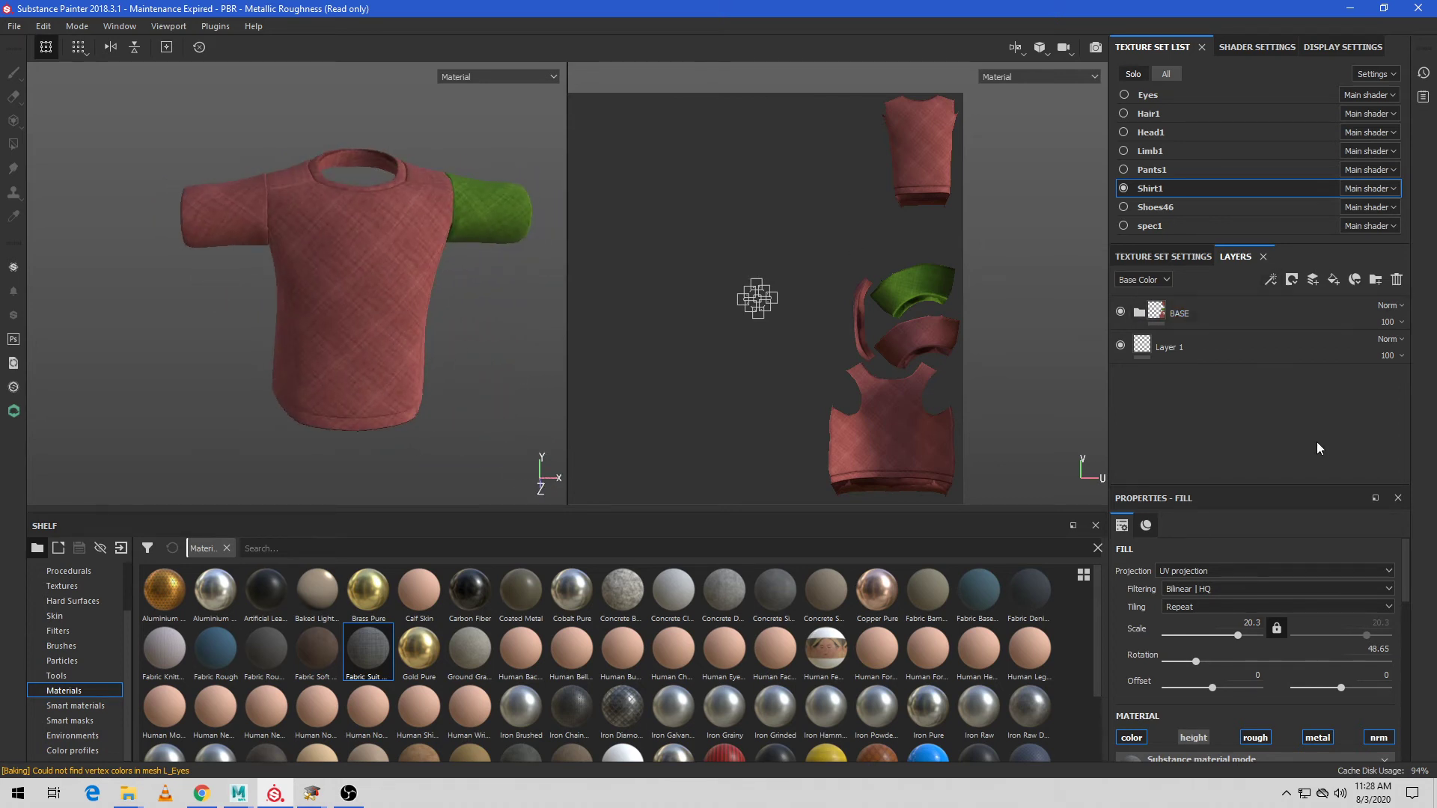
Step: Add a fill layer above the BASE folder and mask it with the Fabric Edge Damages smart mask
{"action": "left_click", "coordinate": [1283, 309]}
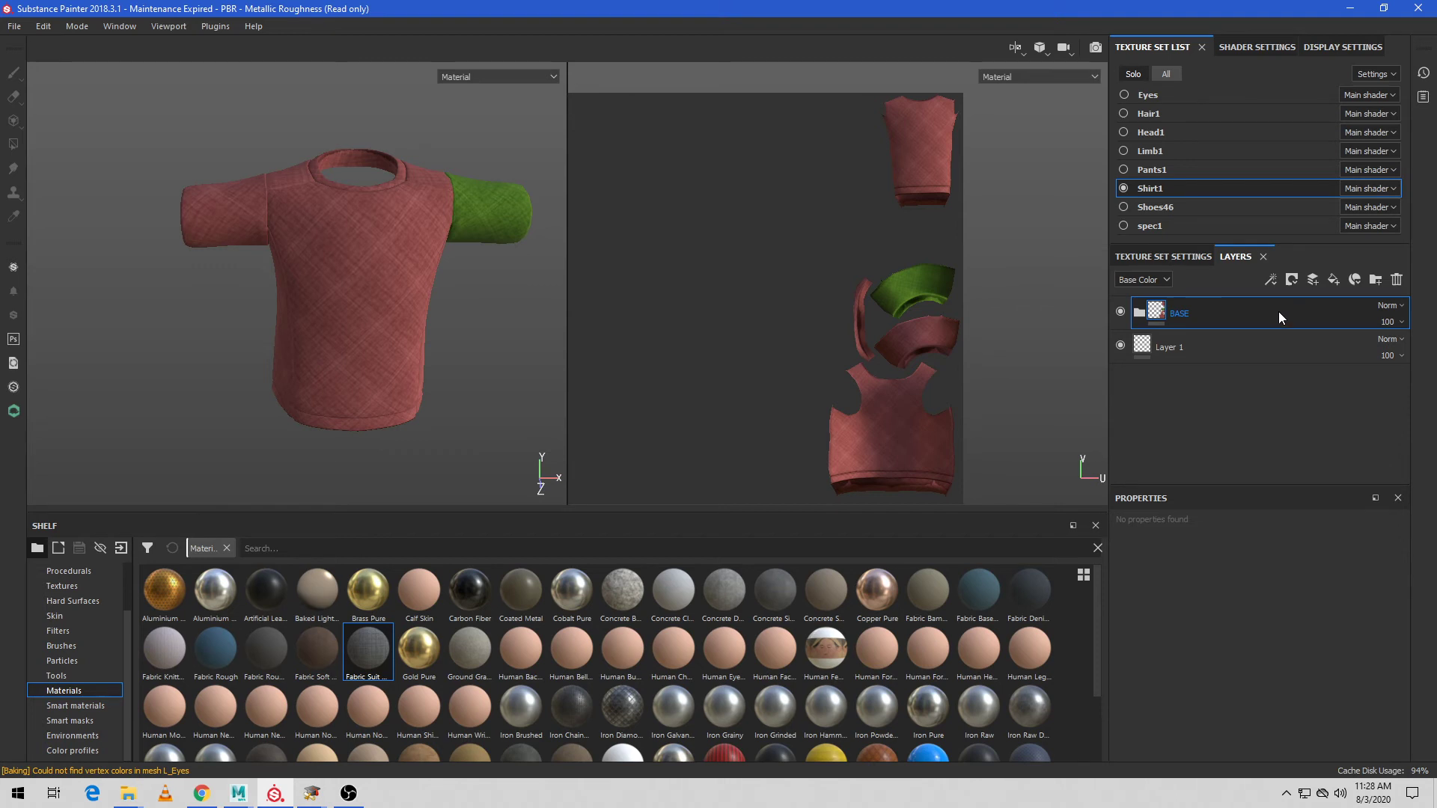
{"action": "left_click", "coordinate": [90, 720]}
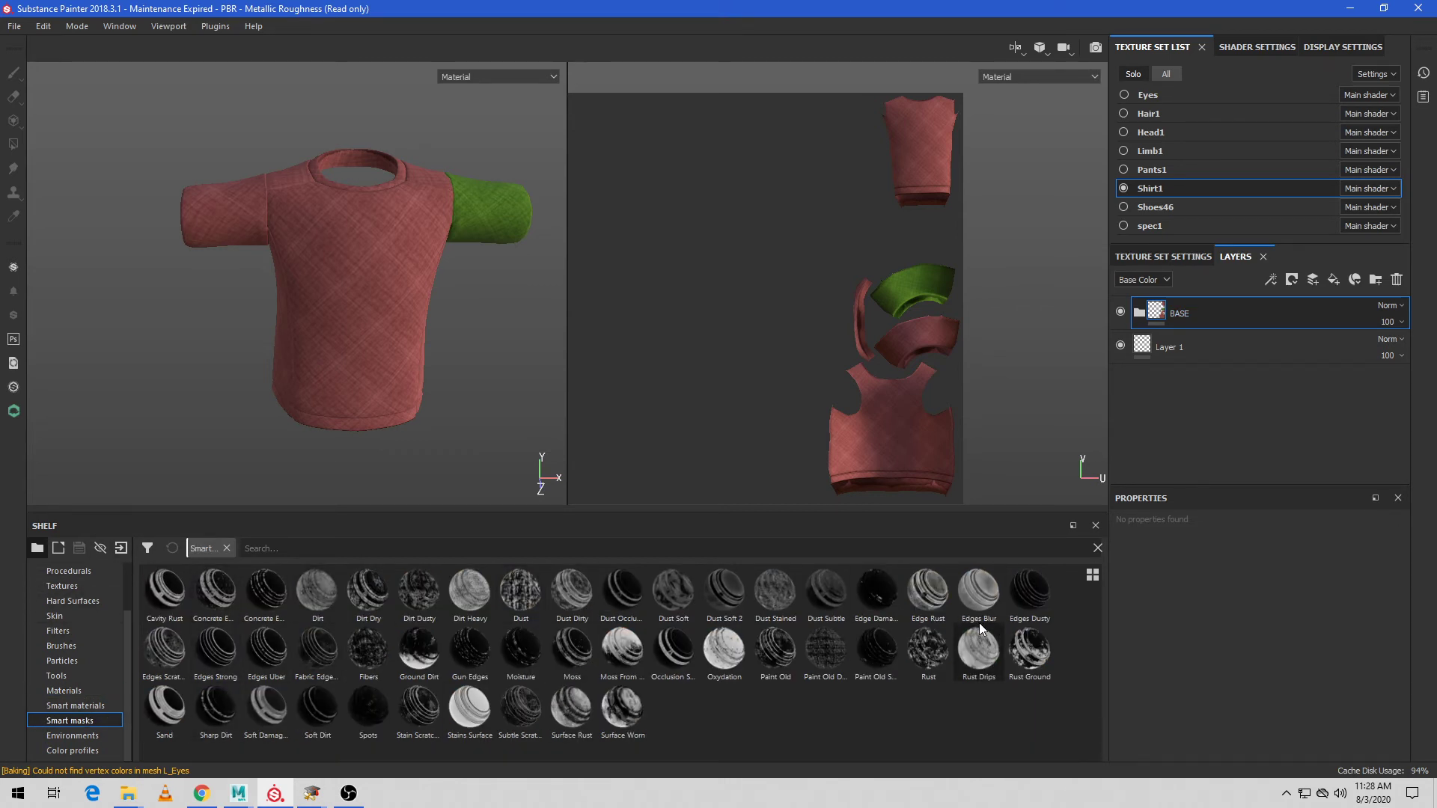
{"action": "left_click", "coordinate": [1332, 278]}
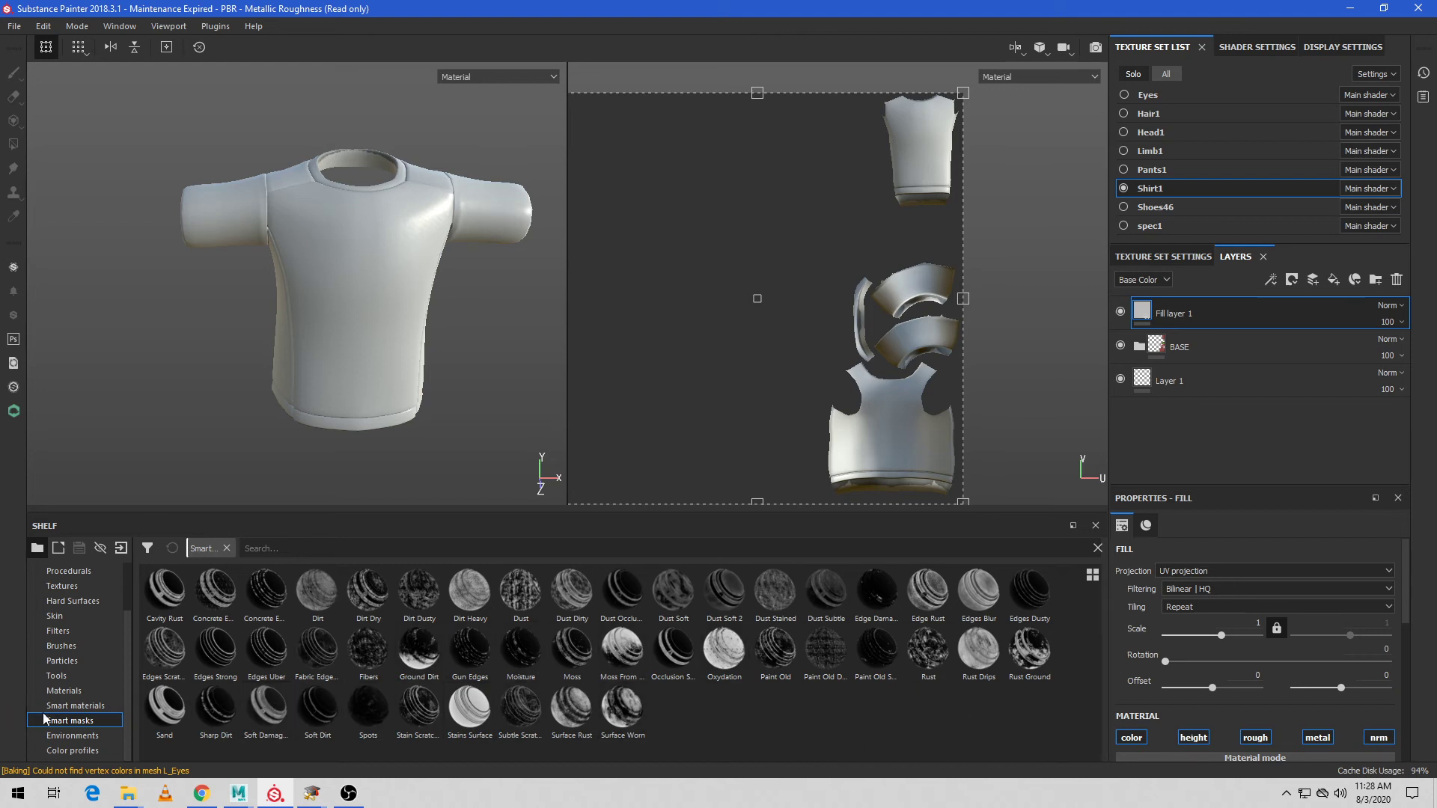
{"action": "left_click_drag", "start_coordinate": [307, 671], "coordinate": [1169, 322]}
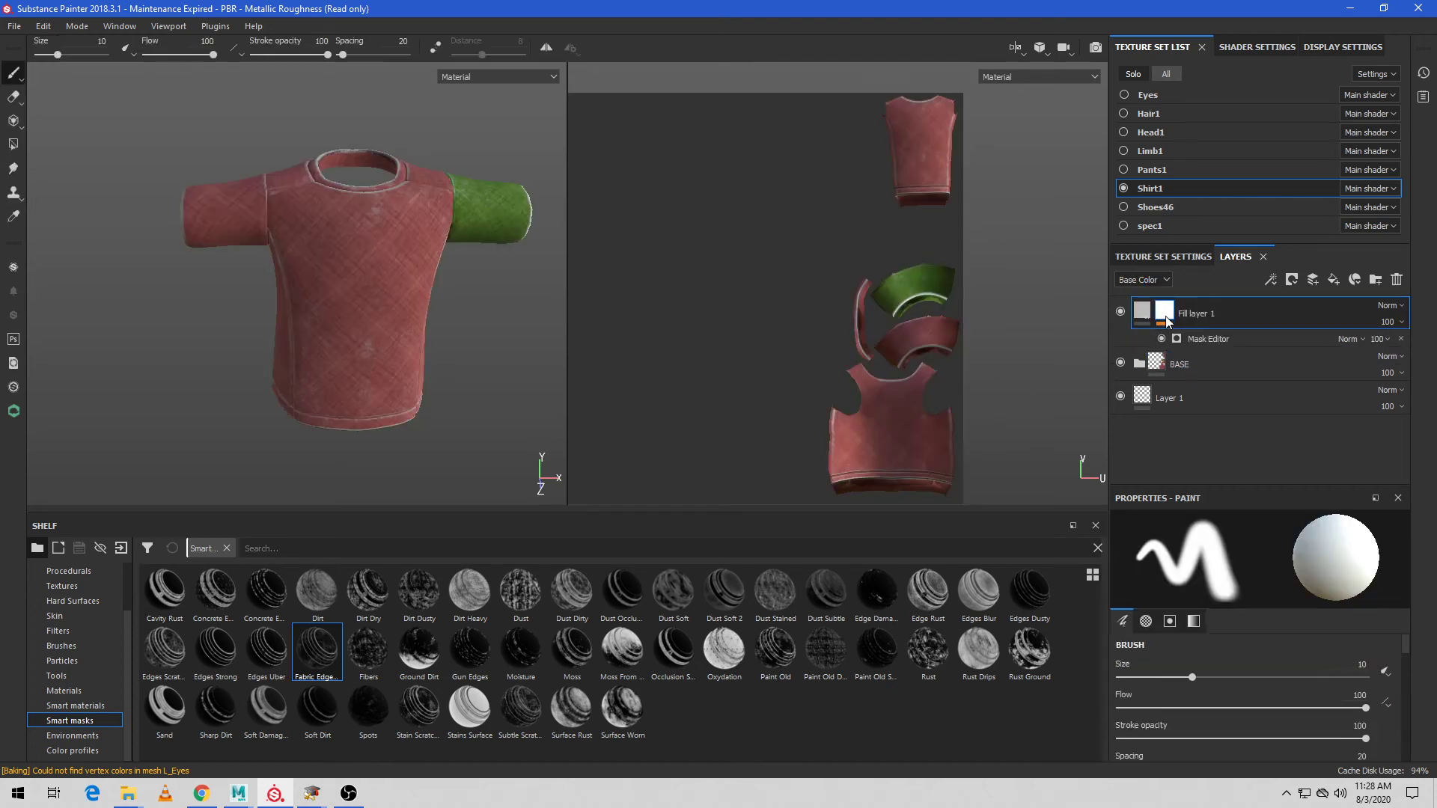
{"action": "left_click_drag", "start_coordinate": [465, 385], "coordinate": [494, 408], "text": "alt"}
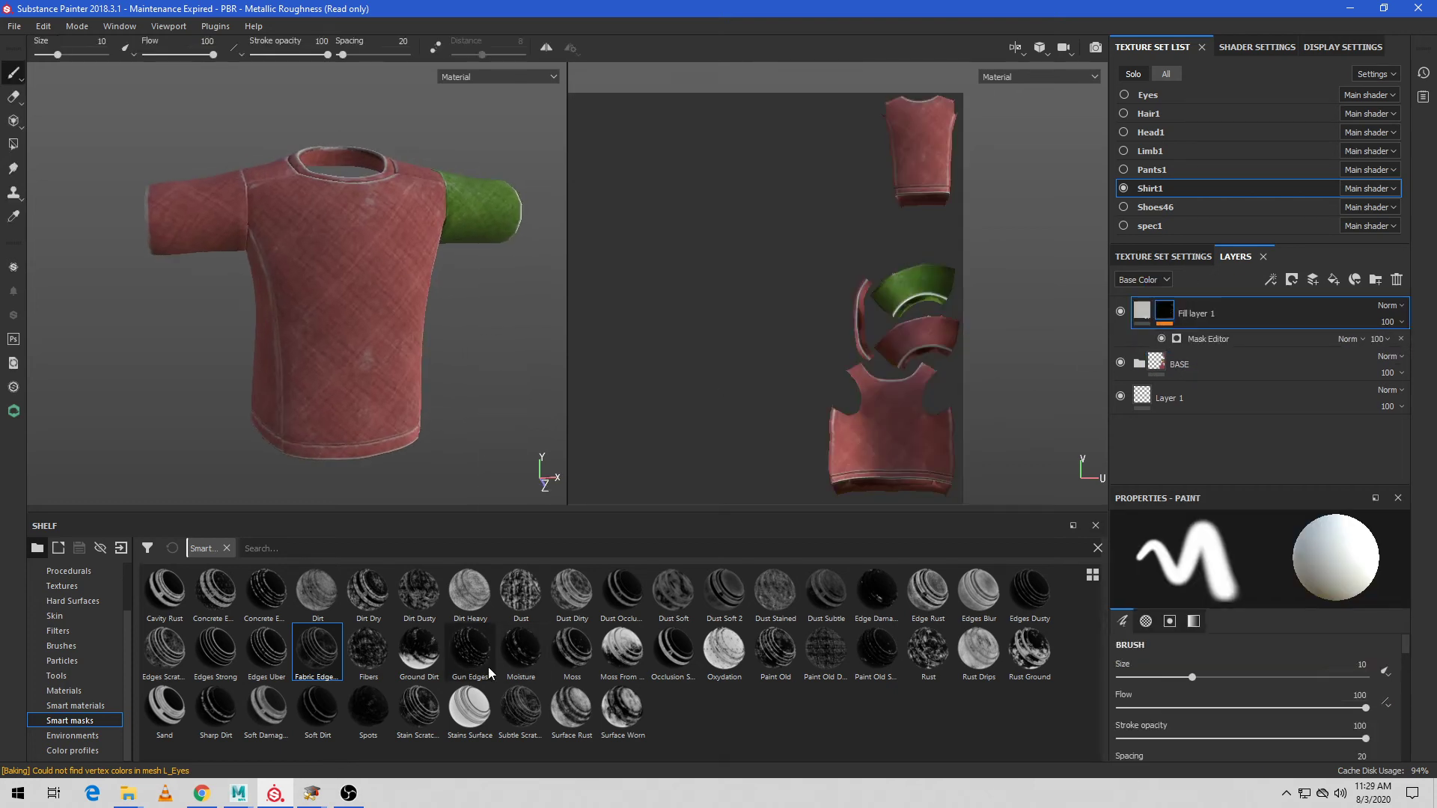
{"action": "left_click_drag", "start_coordinate": [476, 334], "coordinate": [494, 394], "text": "alt"}
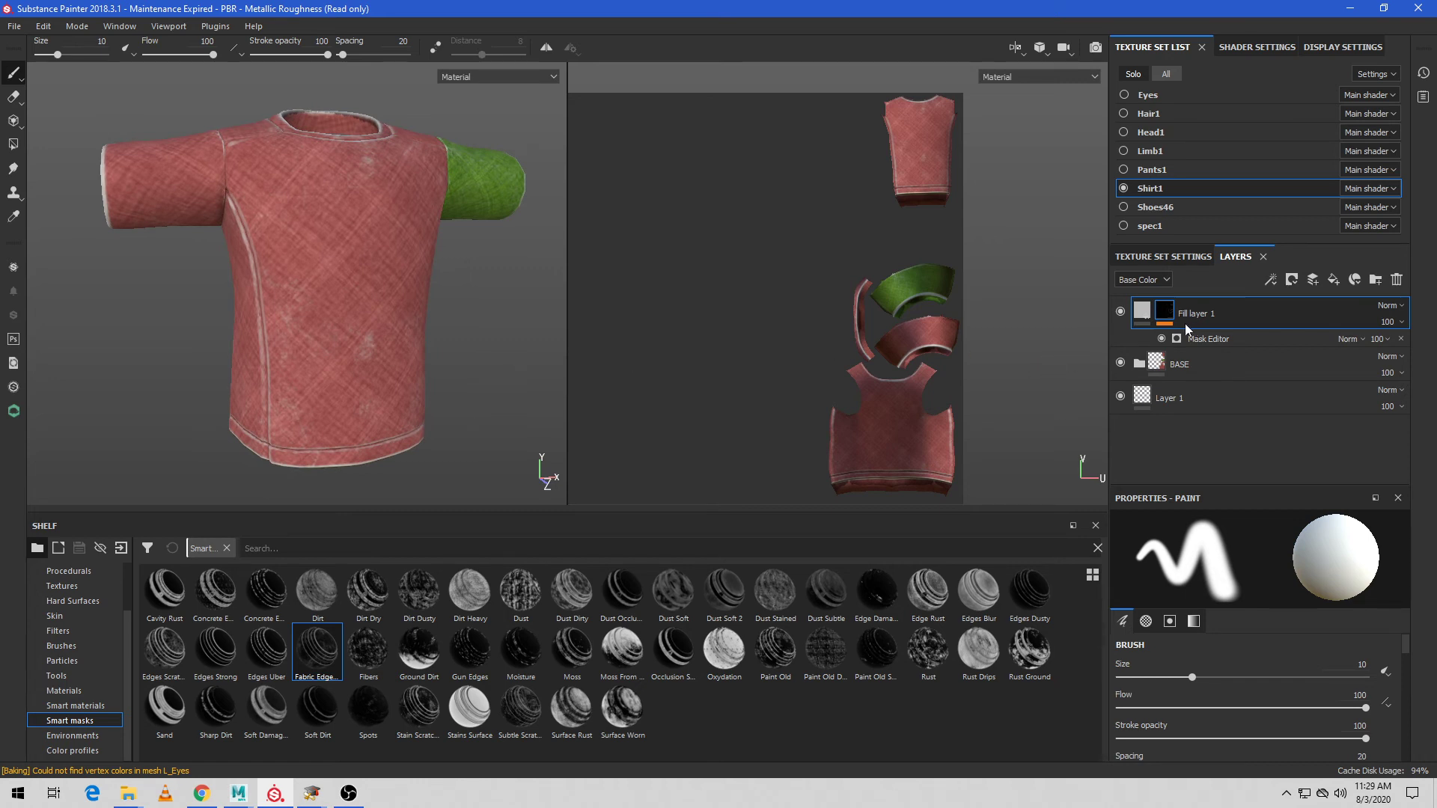
{"action": "mouse_move", "coordinate": [303, 653]}
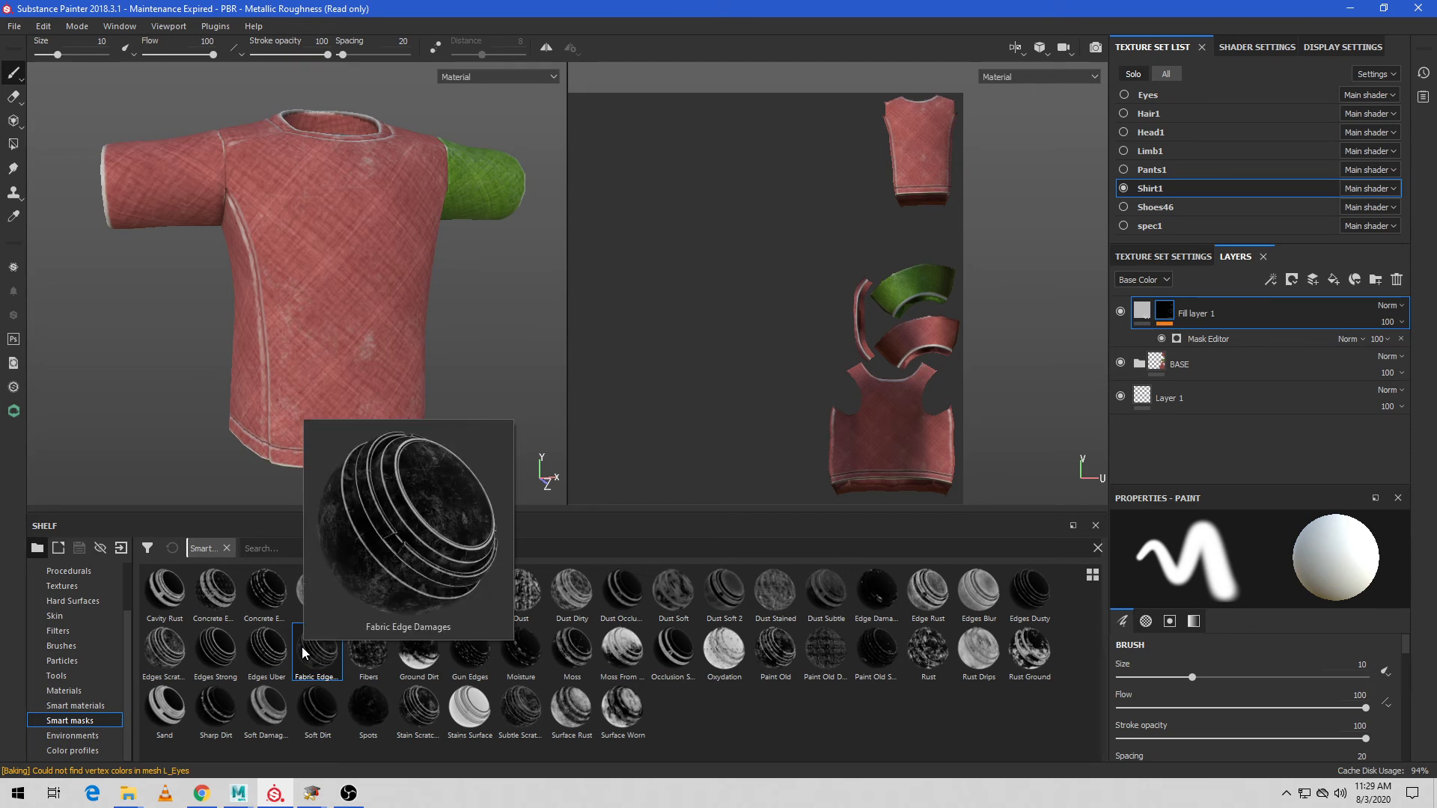
{"action": "scroll", "coordinate": [483, 348], "scroll_direction": "down", "scroll_amount": 2}
{"action": "left_click_drag", "start_coordinate": [481, 352], "coordinate": [481, 295], "text": "alt"}
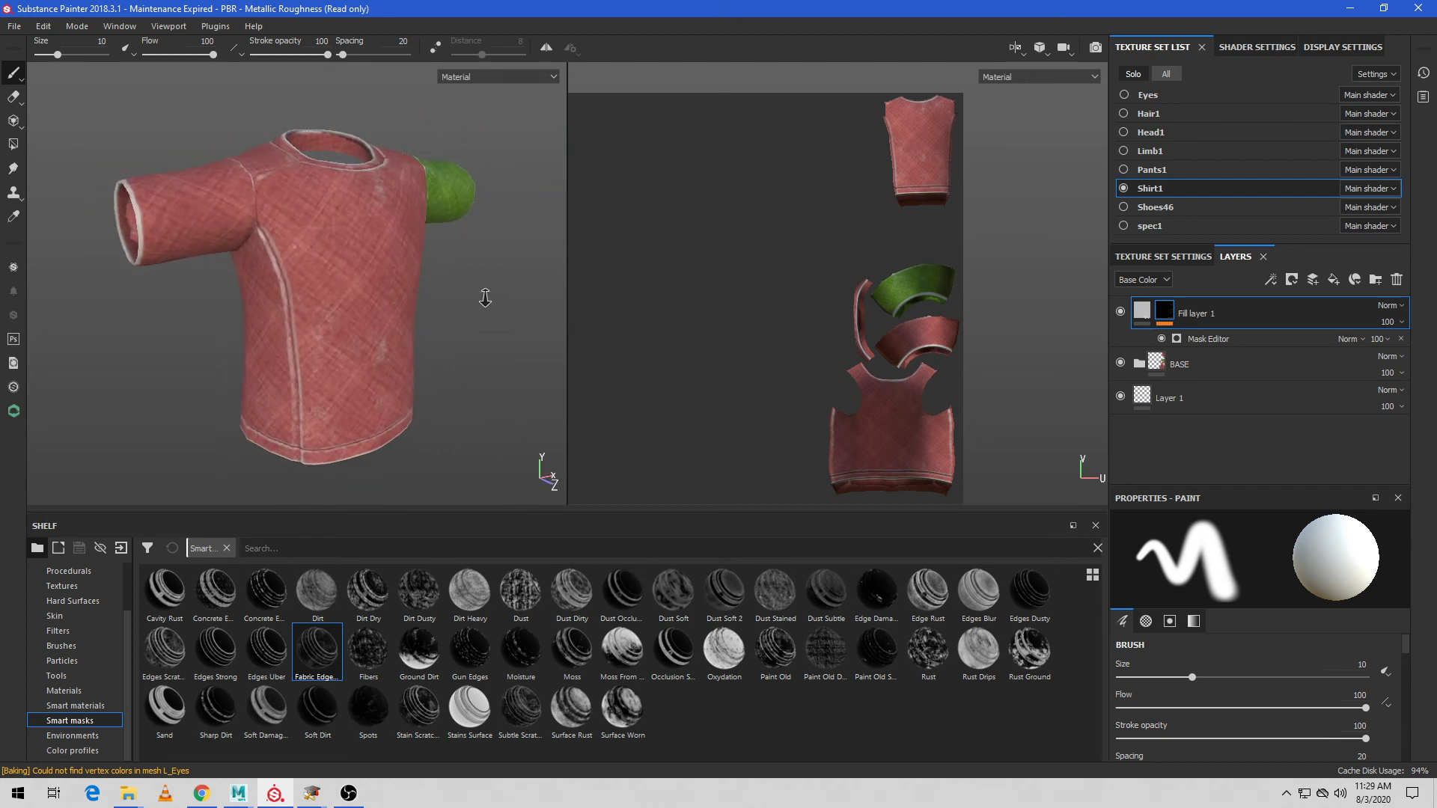
Step: Raise the Global Balance slightly in the Mask Editor generator of Fill layer 1's edge-damage mask
{"action": "left_click", "coordinate": [1250, 343]}
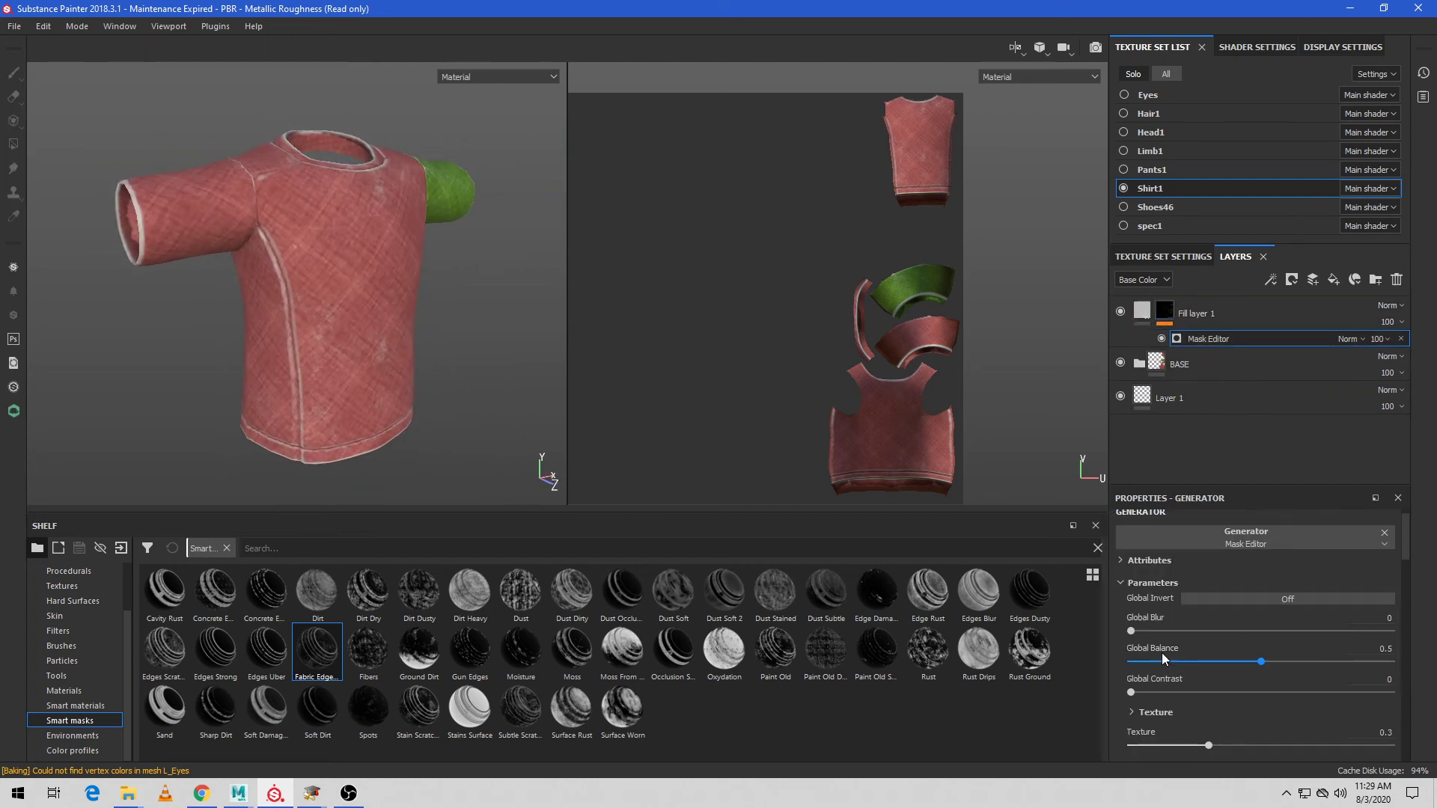
{"action": "left_click", "coordinate": [1201, 662]}
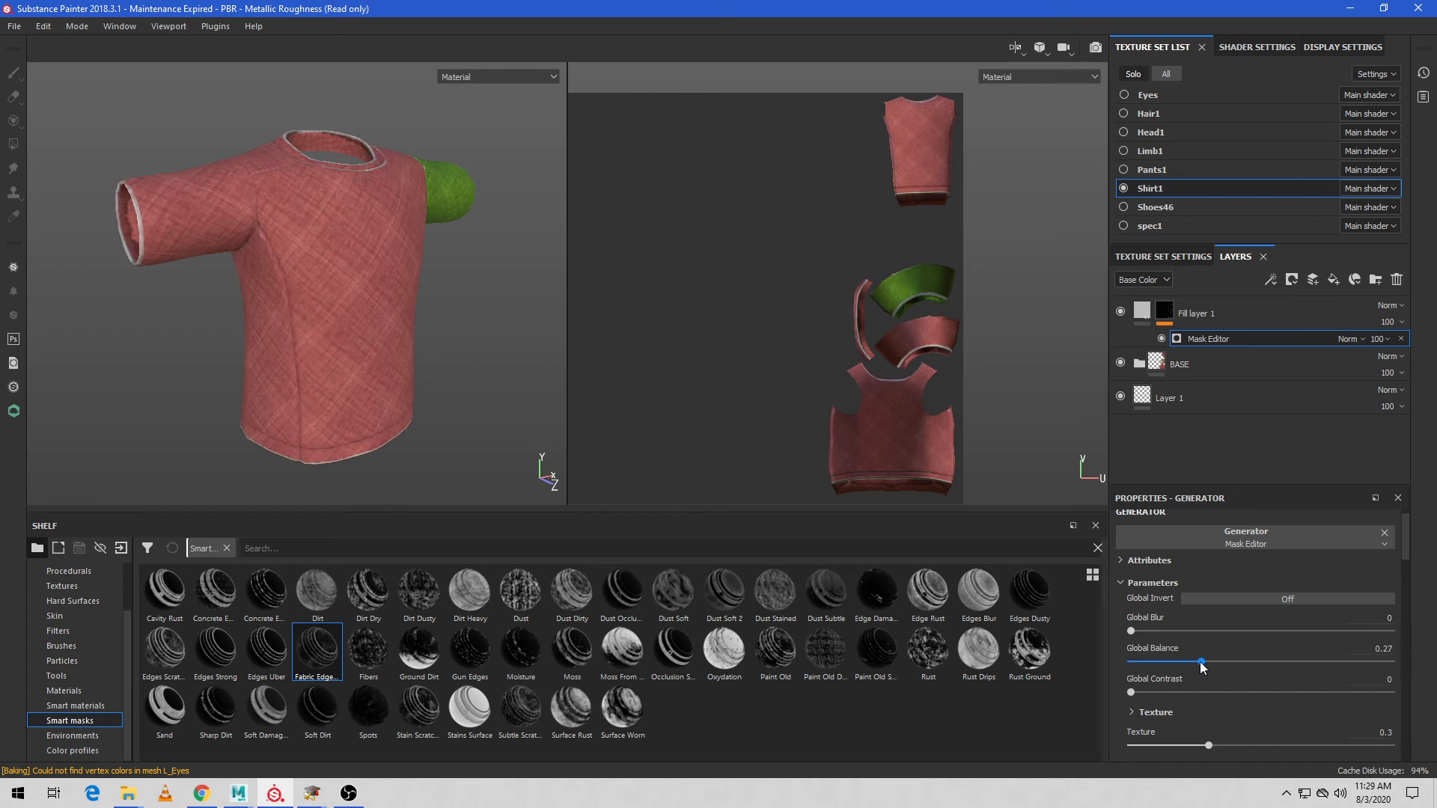
{"action": "left_click", "coordinate": [1297, 662]}
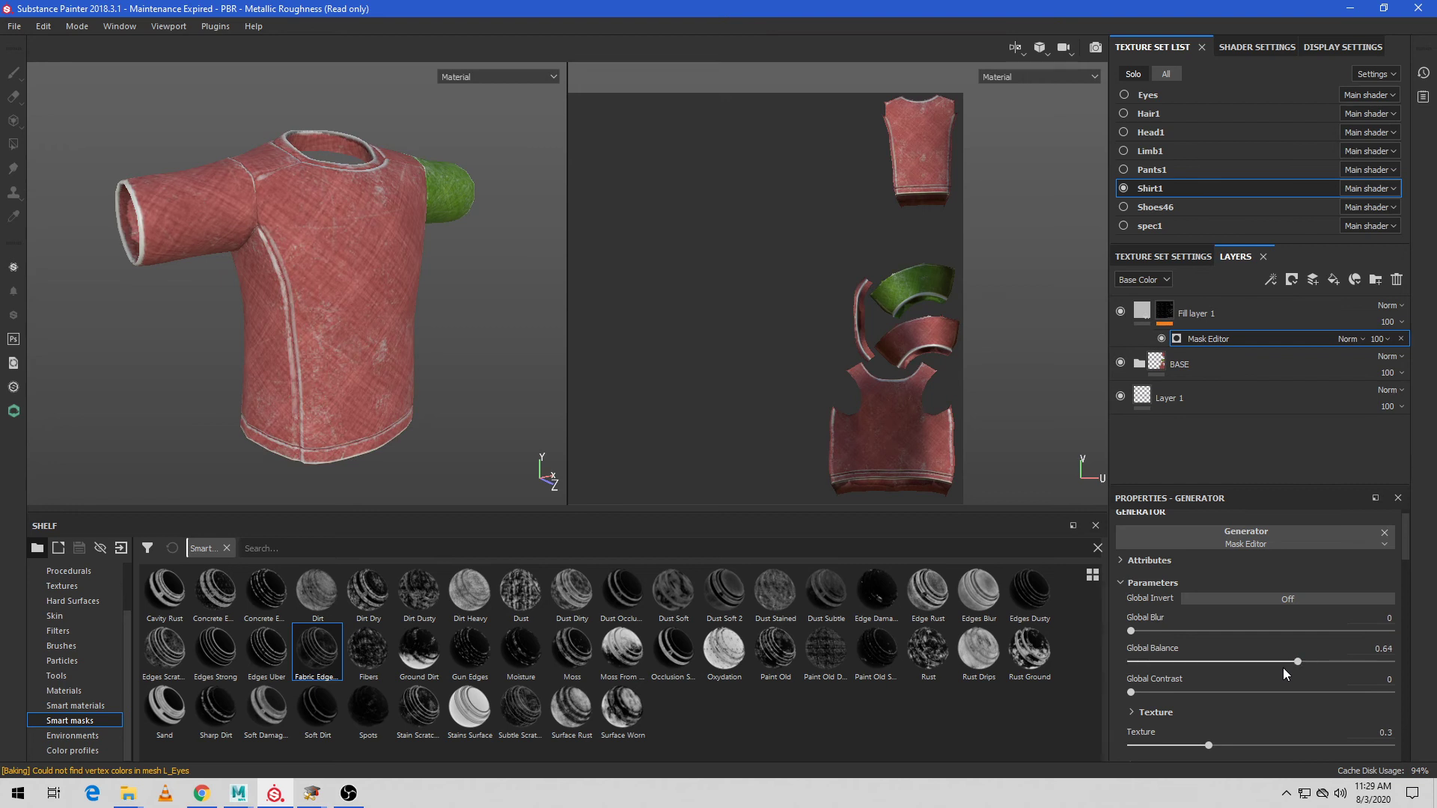
{"action": "left_click_drag", "start_coordinate": [1157, 634], "coordinate": [1105, 624]}
{"action": "left_click", "coordinate": [1285, 662]}
Step: Set the Base Color of Fill layer 1 to bright green
{"action": "left_click", "coordinate": [1143, 313]}
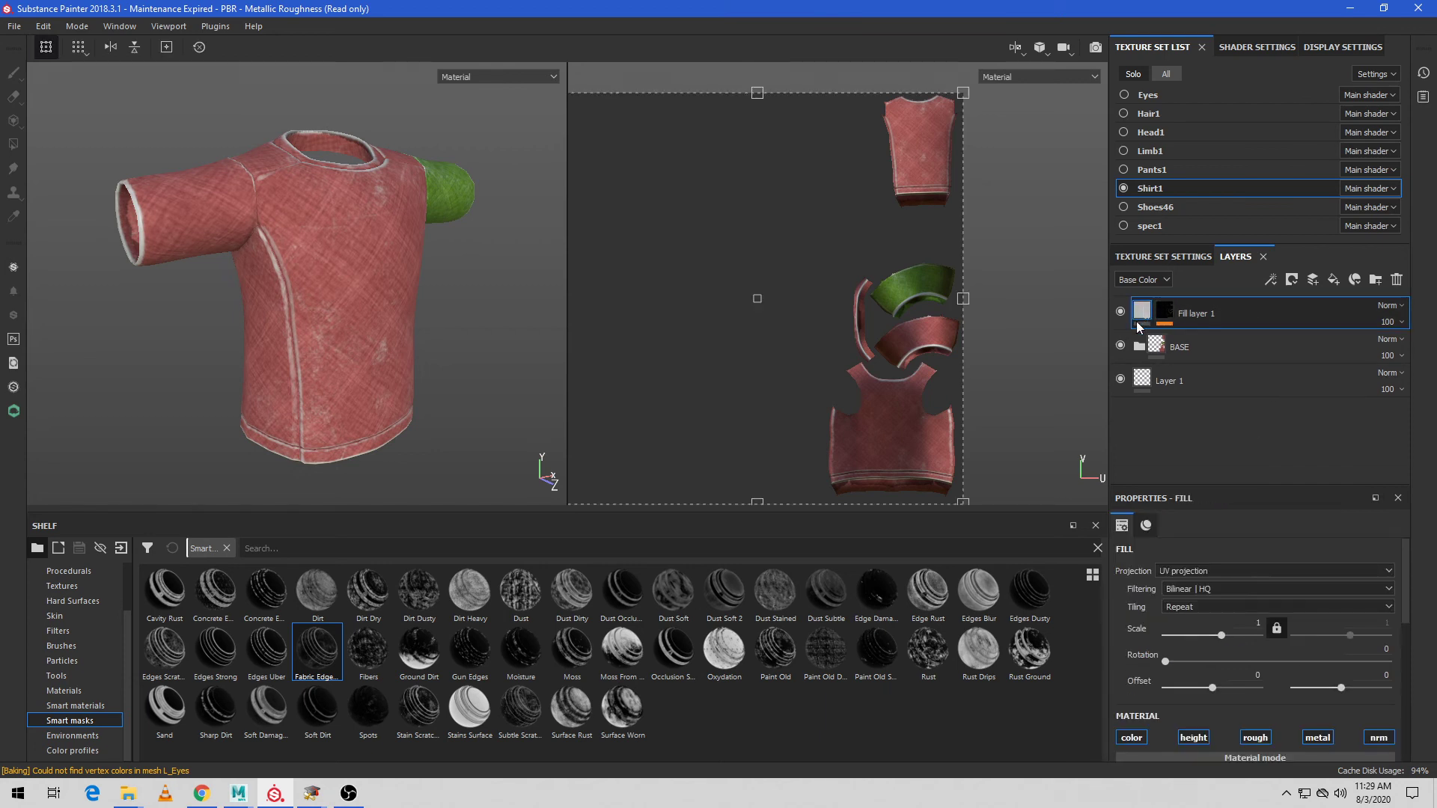
{"action": "scroll", "coordinate": [1235, 696], "scroll_direction": "down", "scroll_amount": 4}
{"action": "left_click", "coordinate": [1241, 652]}
{"action": "left_click_drag", "start_coordinate": [1326, 518], "coordinate": [1360, 470]}
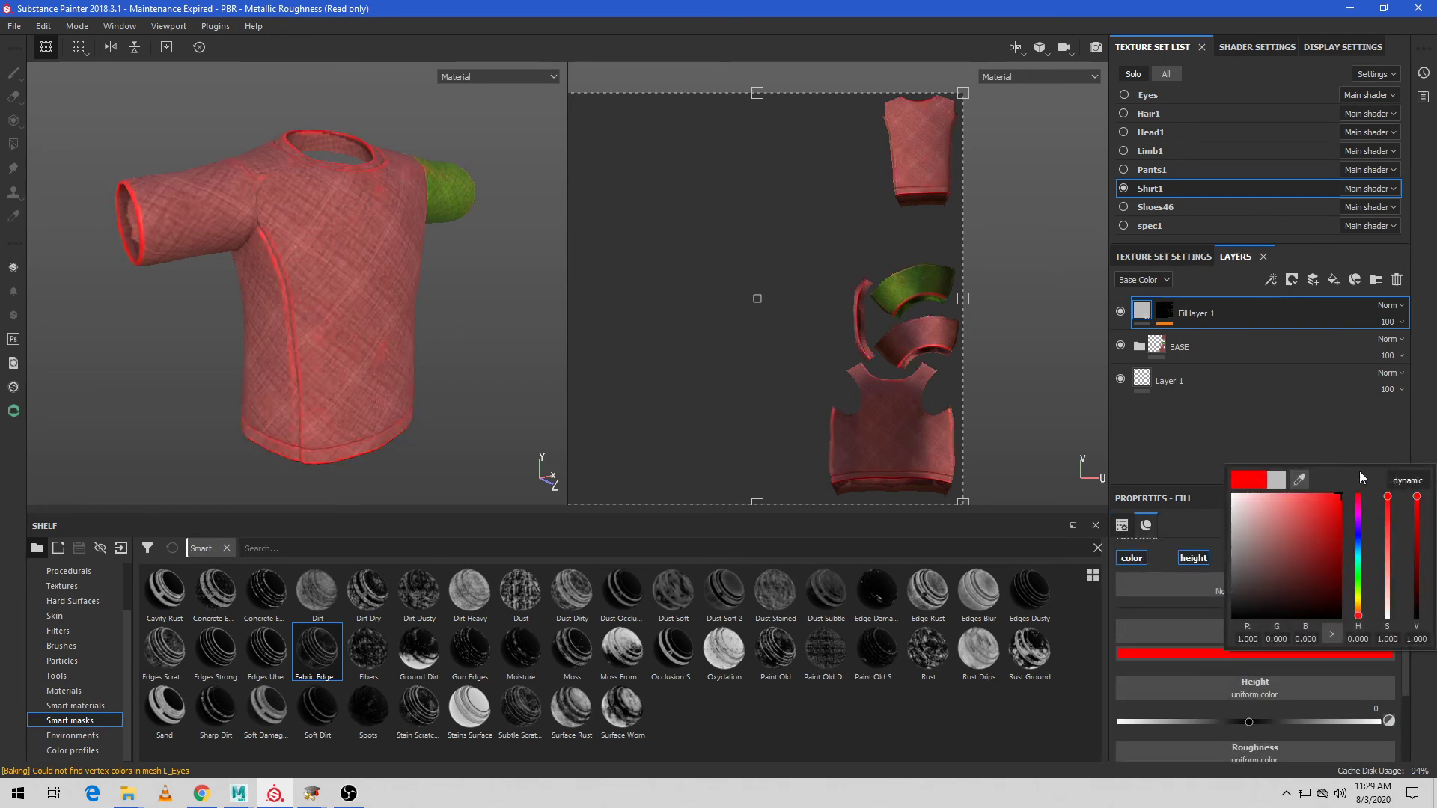
{"action": "left_click", "coordinate": [1359, 577]}
{"action": "left_click", "coordinate": [1308, 437]}
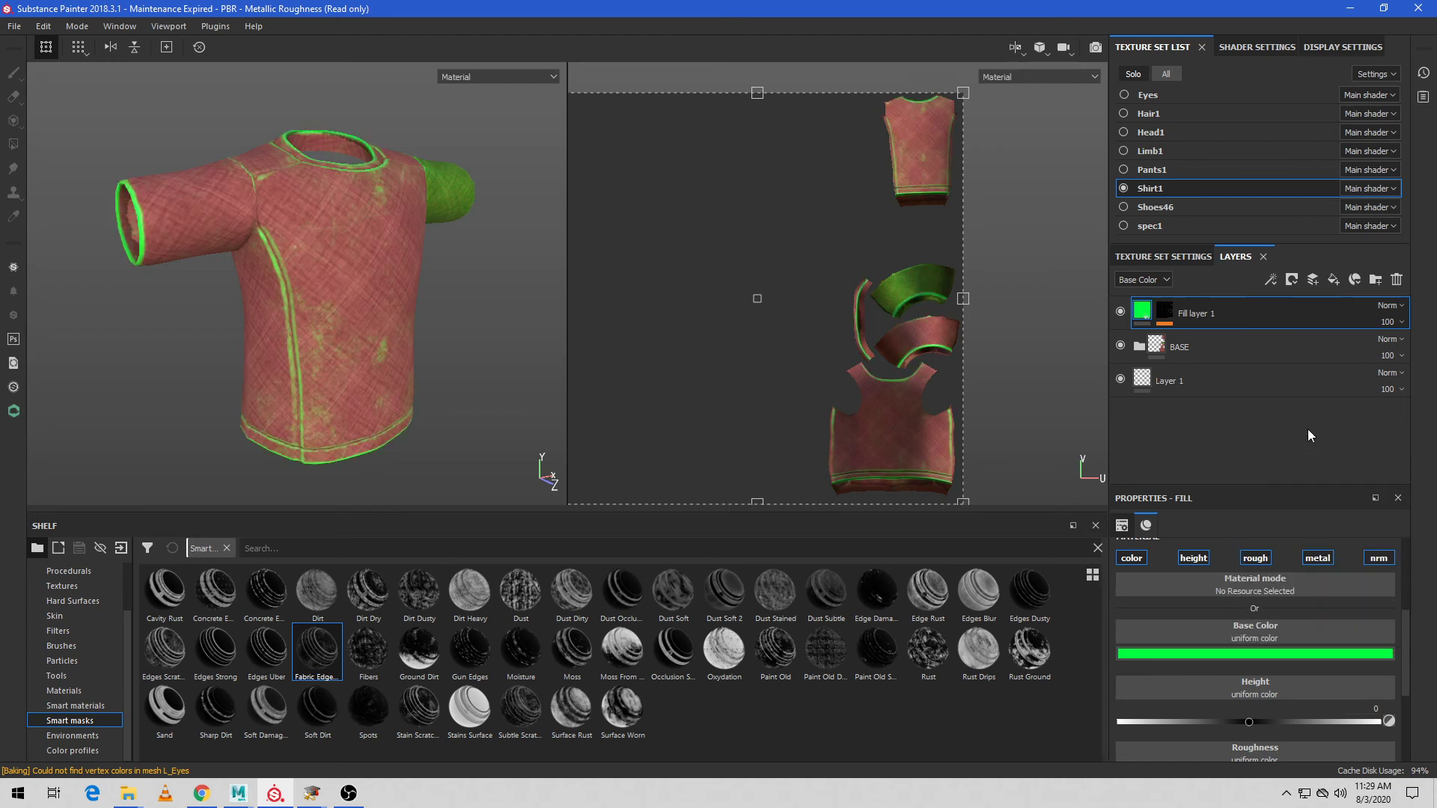
Step: Disable the height, rough, metal and nrm channels of Fill layer 1, leaving only color
{"action": "left_click", "coordinate": [1201, 563]}
{"action": "left_click", "coordinate": [1258, 561]}
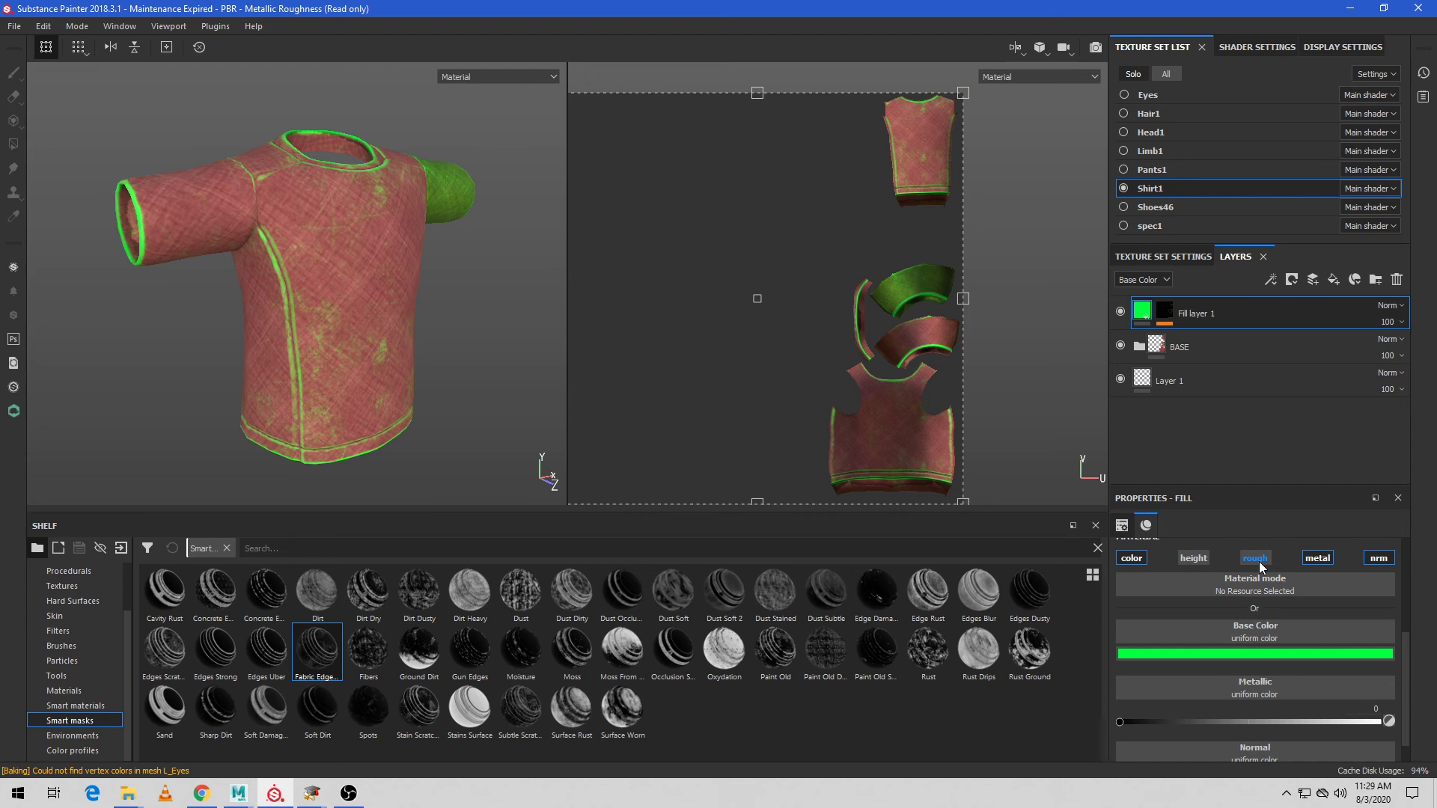
{"action": "left_click", "coordinate": [1317, 559]}
{"action": "left_click", "coordinate": [1383, 599]}
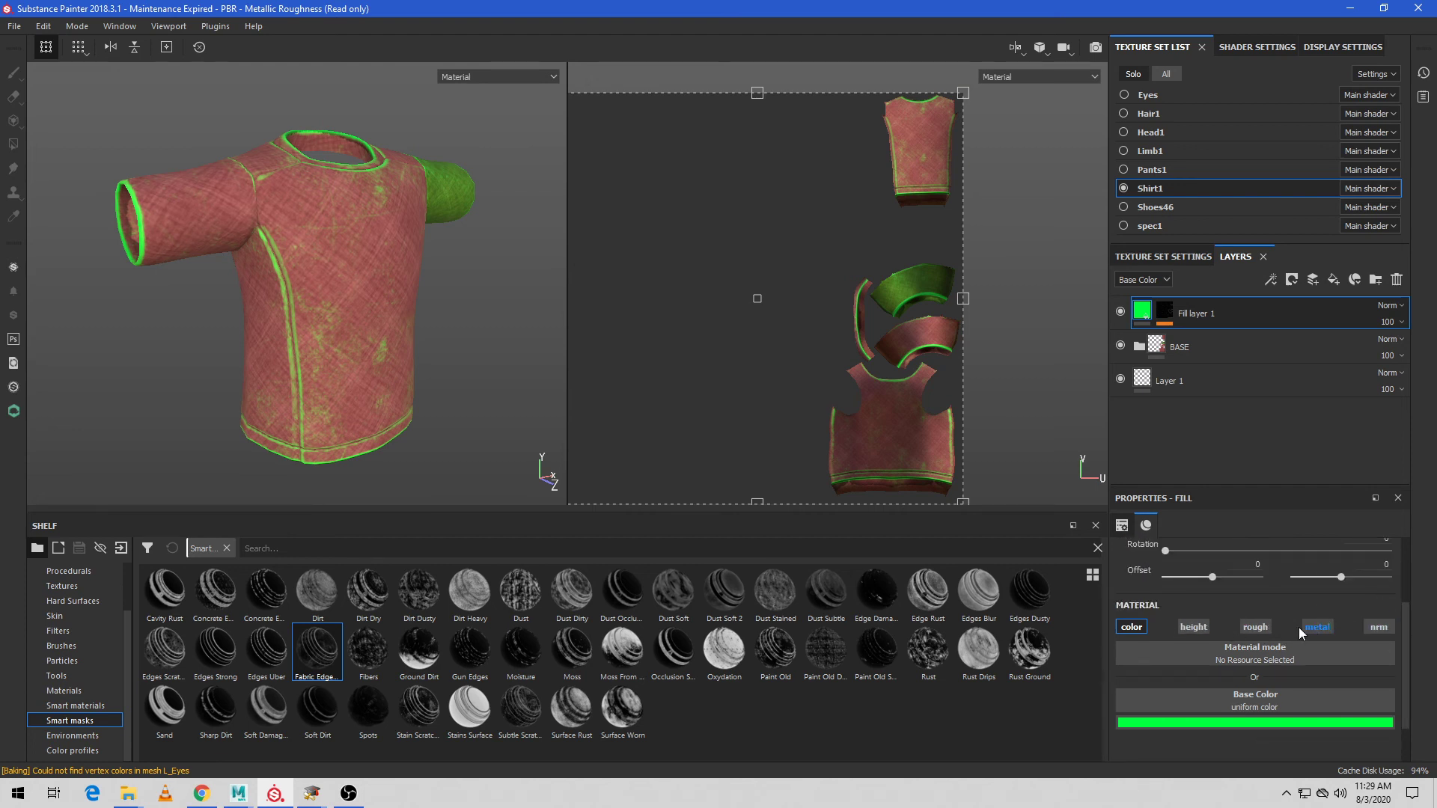
{"action": "left_click_drag", "start_coordinate": [516, 331], "coordinate": [481, 320], "text": "alt"}
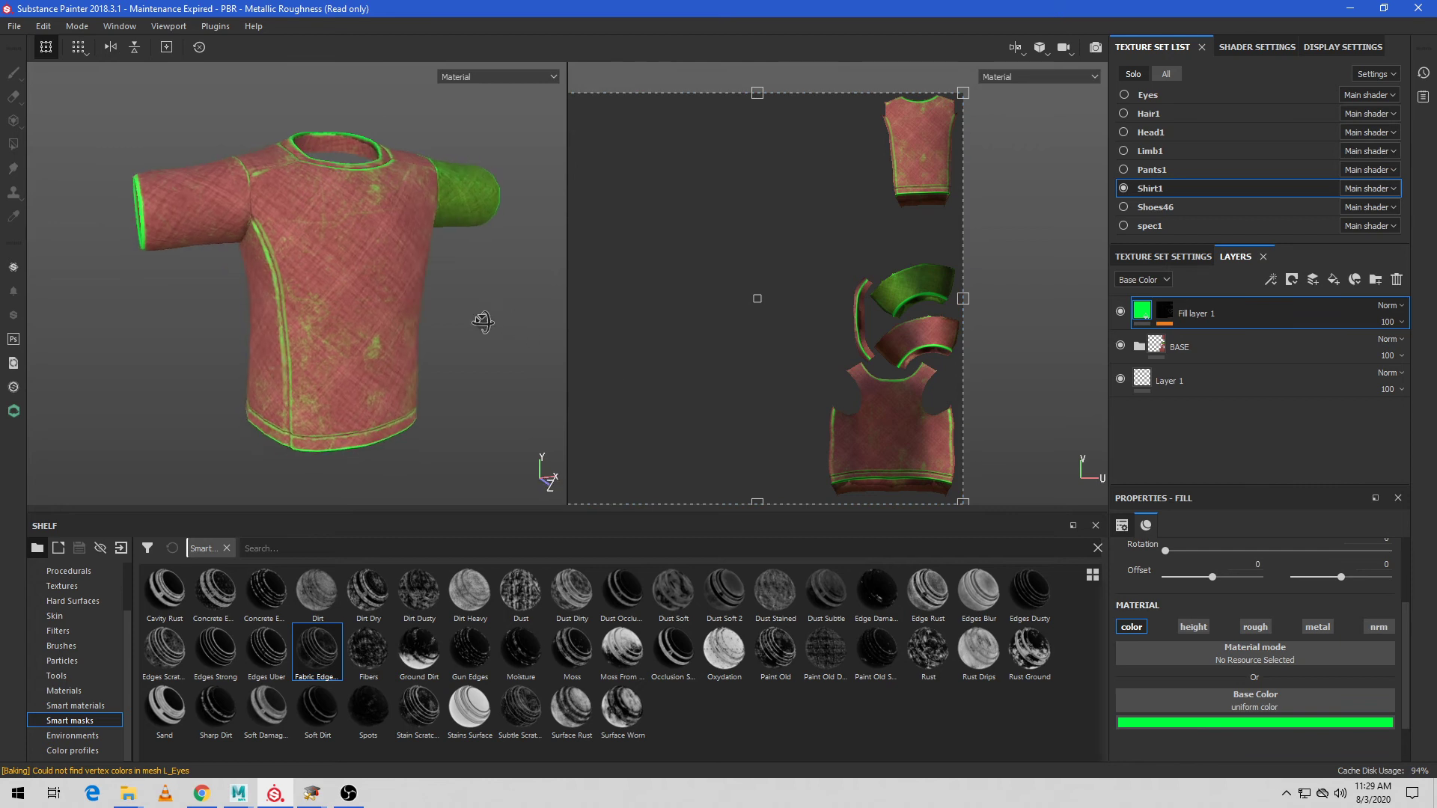
Step: Try the Multiply blending mode on Fill layer 1 and return it to Normal
{"action": "left_click", "coordinate": [1399, 307]}
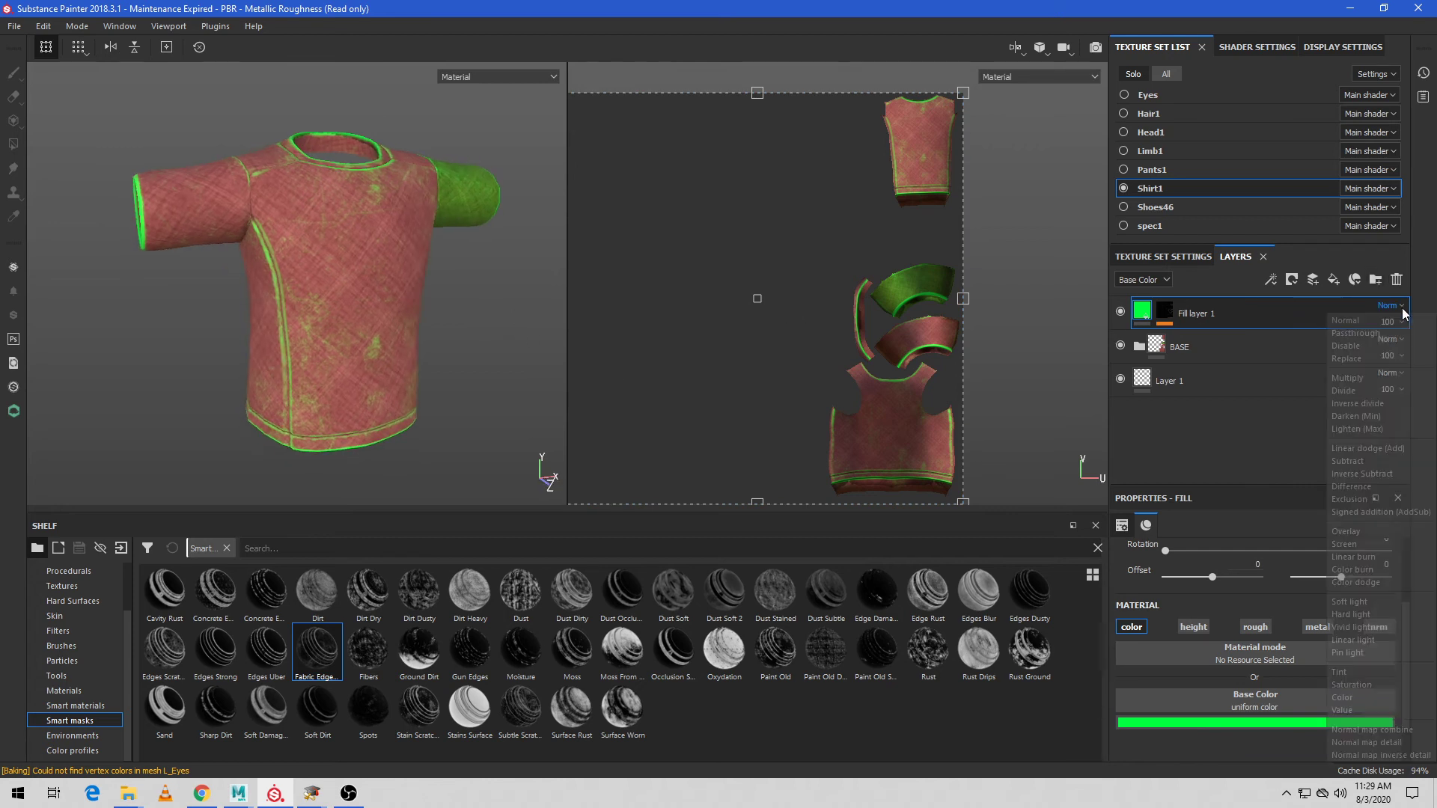
{"action": "left_click", "coordinate": [1375, 376]}
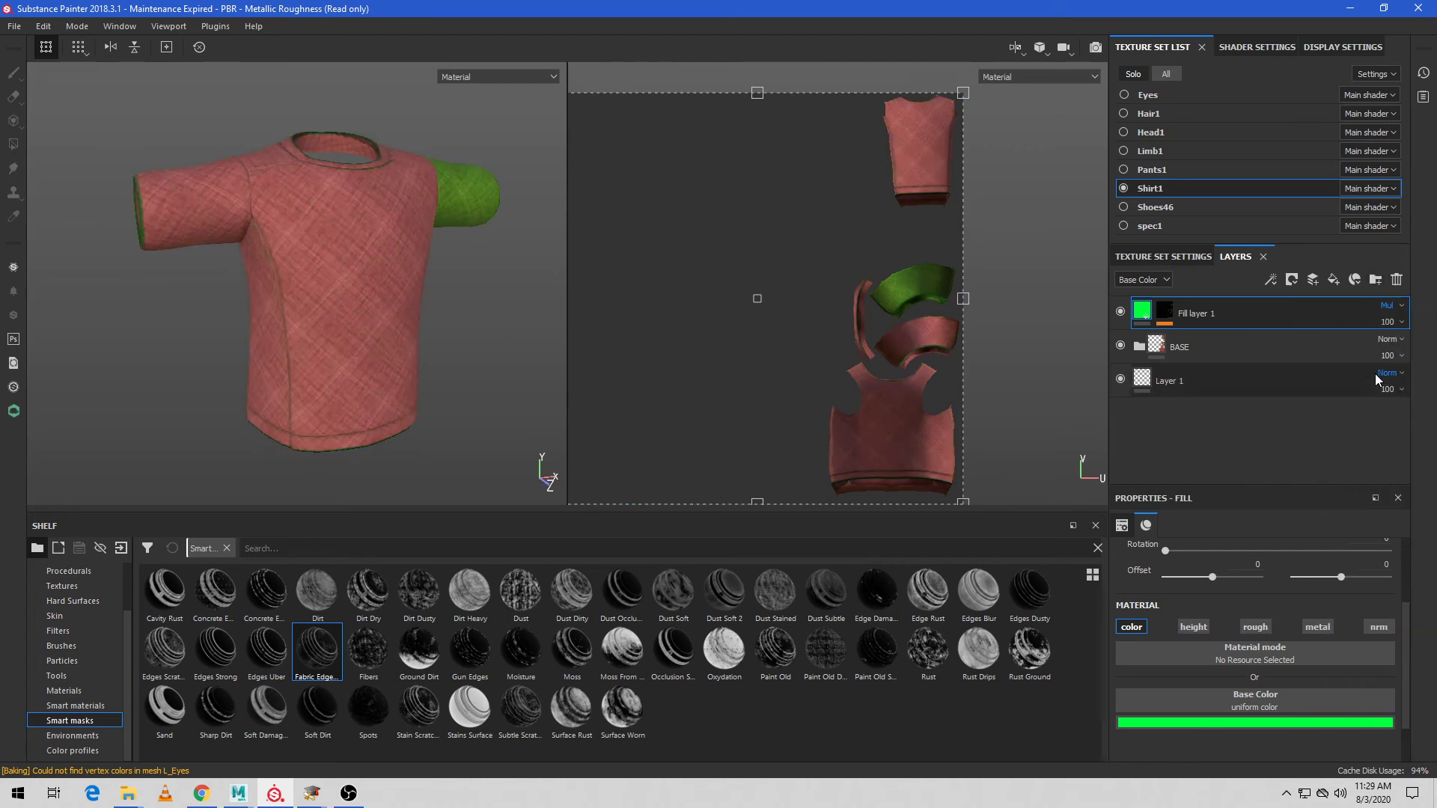
{"action": "left_click", "coordinate": [1400, 307]}
{"action": "left_click", "coordinate": [1393, 319]}
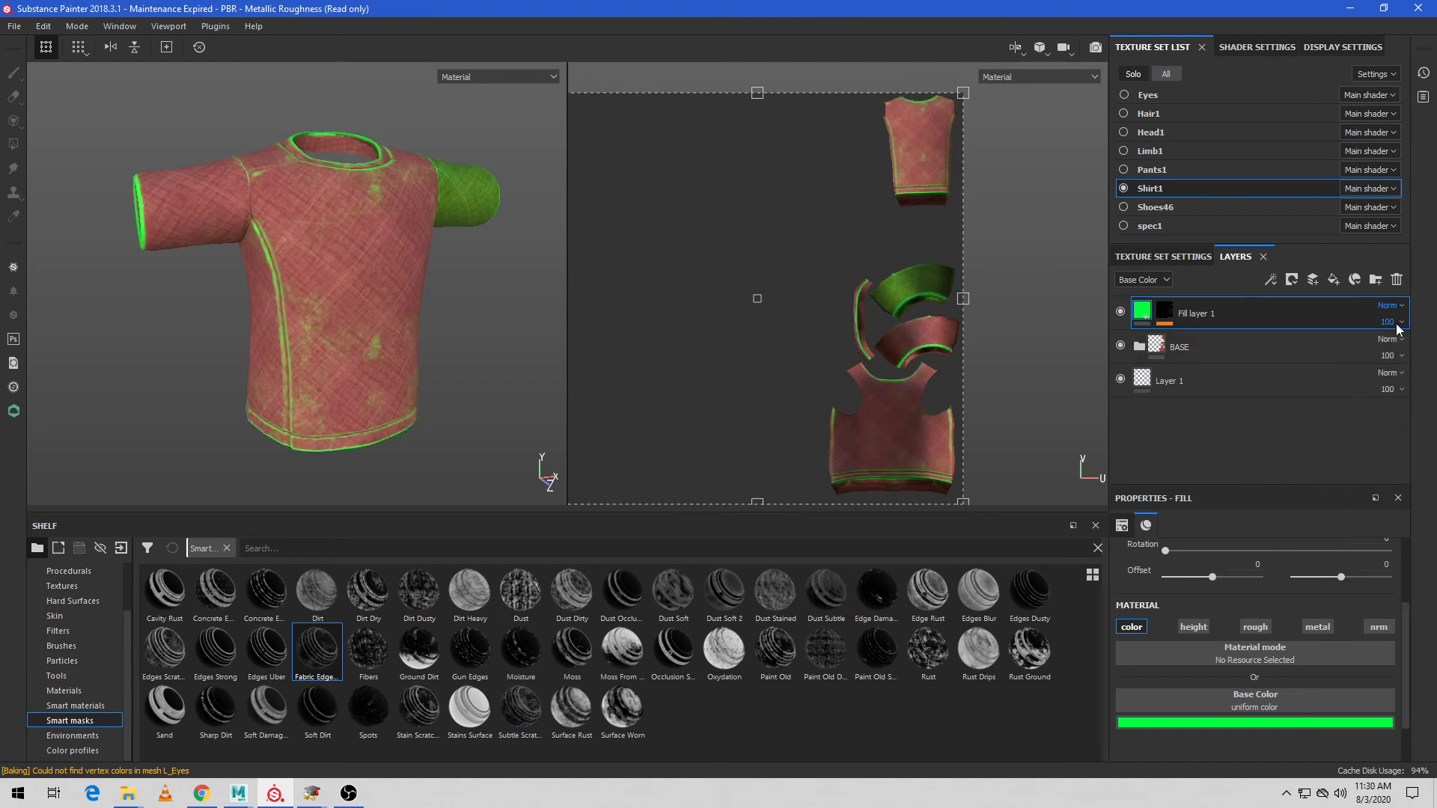
Step: Lower the opacity of Fill layer 1 to 46
{"action": "left_click", "coordinate": [1402, 327]}
{"action": "left_click", "coordinate": [1381, 348]}
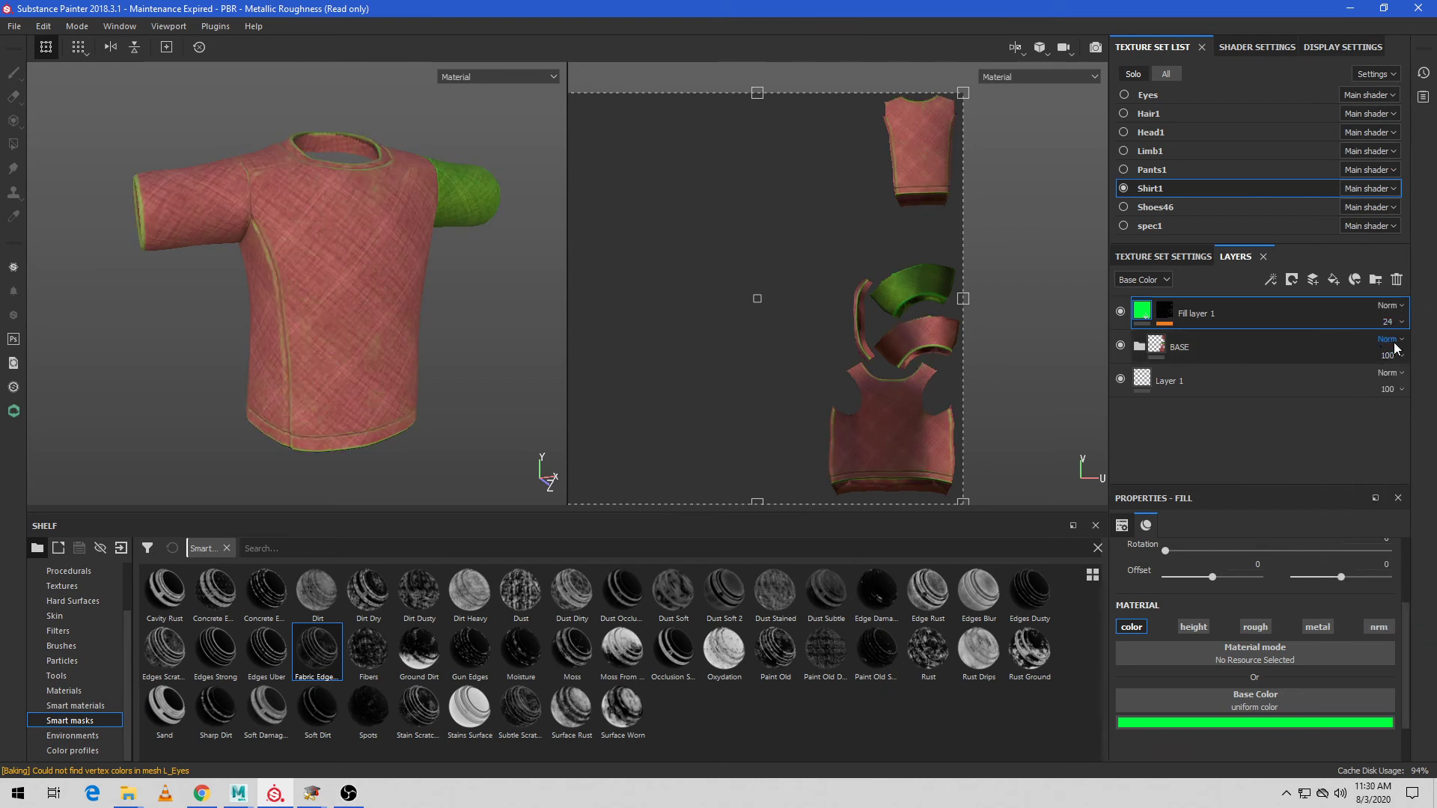
{"action": "left_click", "coordinate": [1397, 349]}
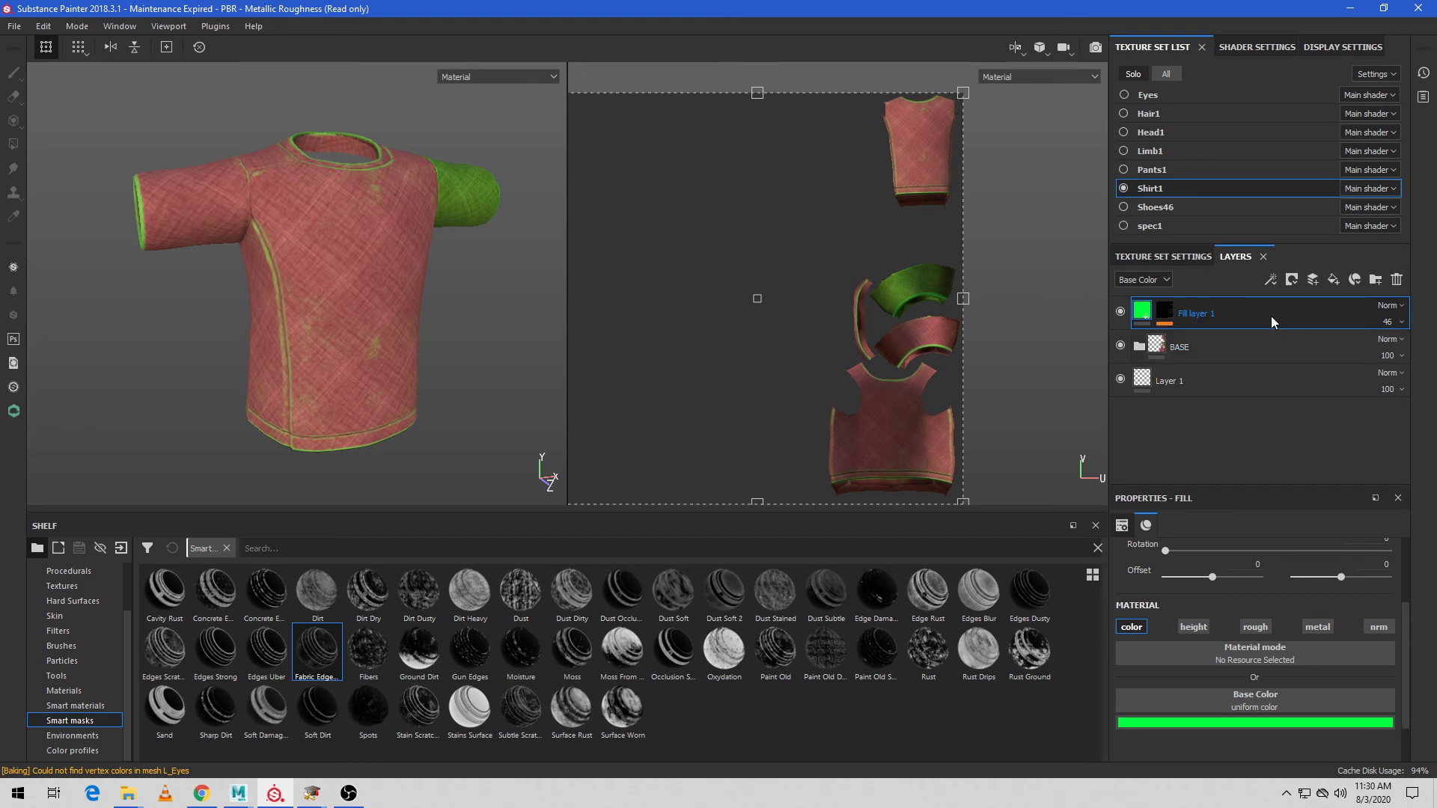
Step: Add a new fill layer above Fill layer 1 and apply the Ground Dirt smart mask to it
{"action": "left_click", "coordinate": [1335, 282]}
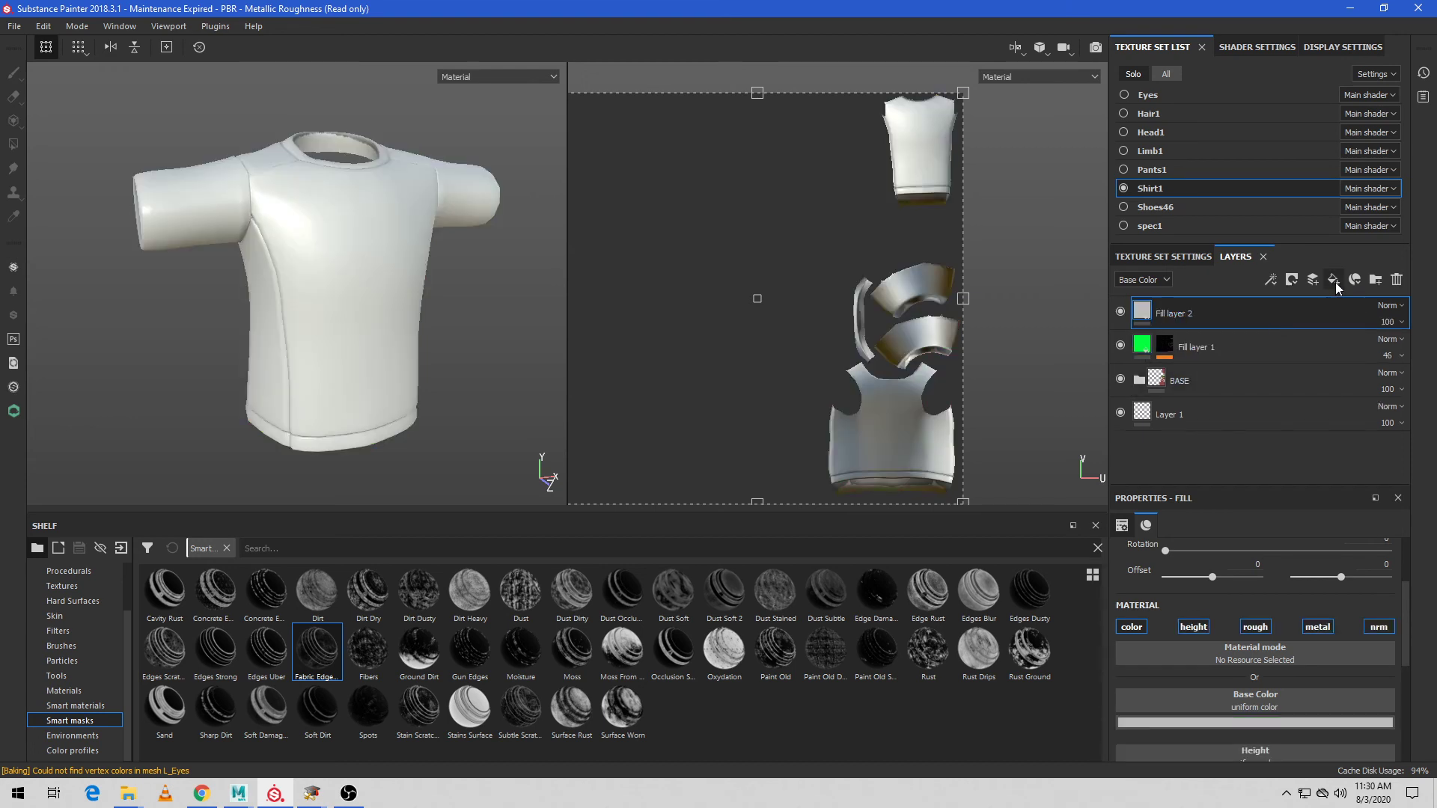
{"action": "mouse_move", "coordinate": [1152, 316]}
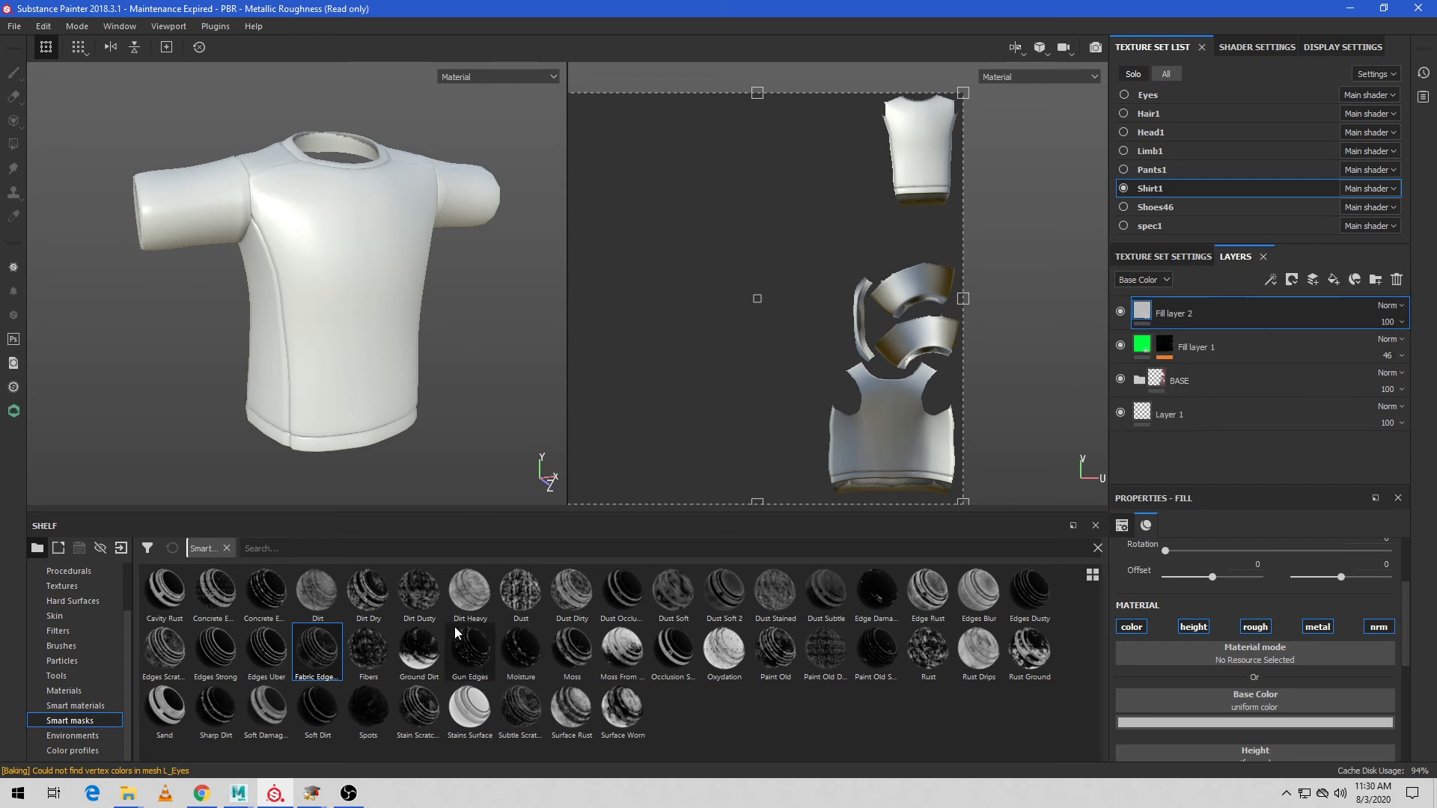
{"action": "mouse_move", "coordinate": [436, 659]}
{"action": "left_mouse_down"}
{"action": "mouse_move", "coordinate": [1157, 388]}
{"action": "mouse_move", "coordinate": [1210, 318]}
{"action": "left_mouse_up"}
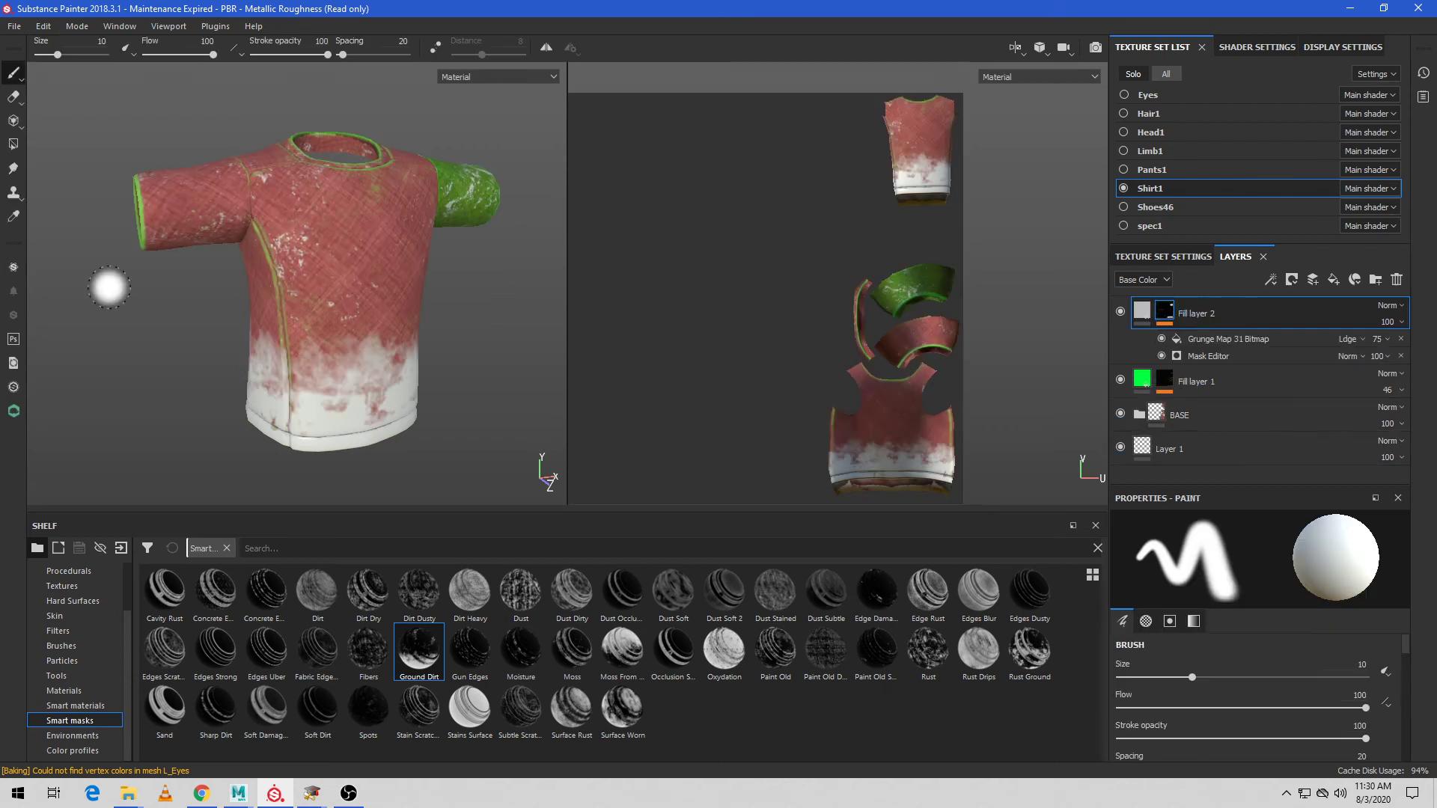
{"action": "mouse_move", "coordinate": [464, 347]}
{"action": "left_mouse_down", "text": "alt"}
{"action": "mouse_move", "coordinate": [378, 347]}
{"action": "mouse_move", "coordinate": [356, 289]}
{"action": "mouse_move", "coordinate": [394, 365]}
{"action": "mouse_move", "coordinate": [434, 333]}
{"action": "mouse_move", "coordinate": [452, 397]}
{"action": "left_mouse_up", "text": "alt"}
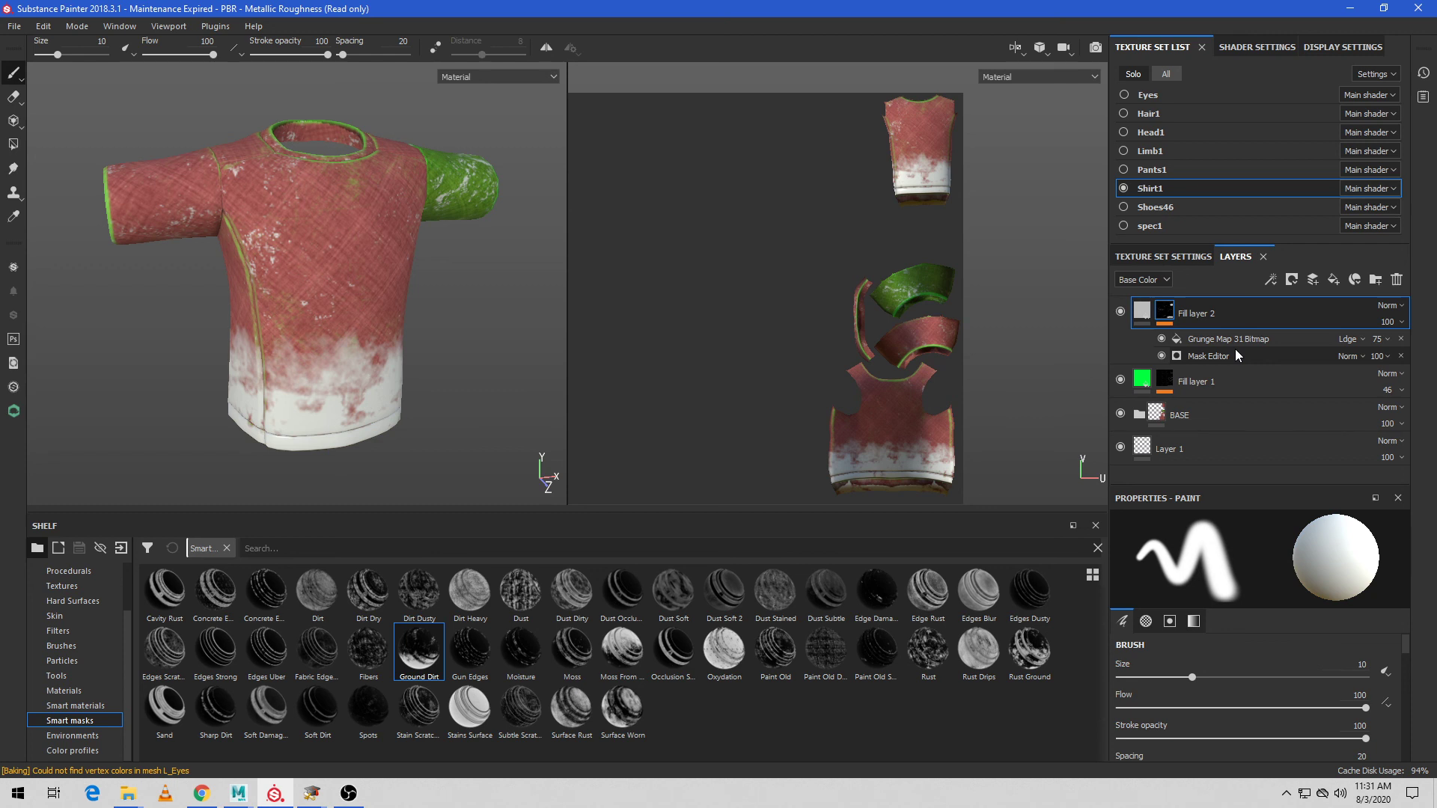
Step: Set the Base Color blending mode of Fill layer 2 to Multiply
{"action": "left_click", "coordinate": [1143, 314]}
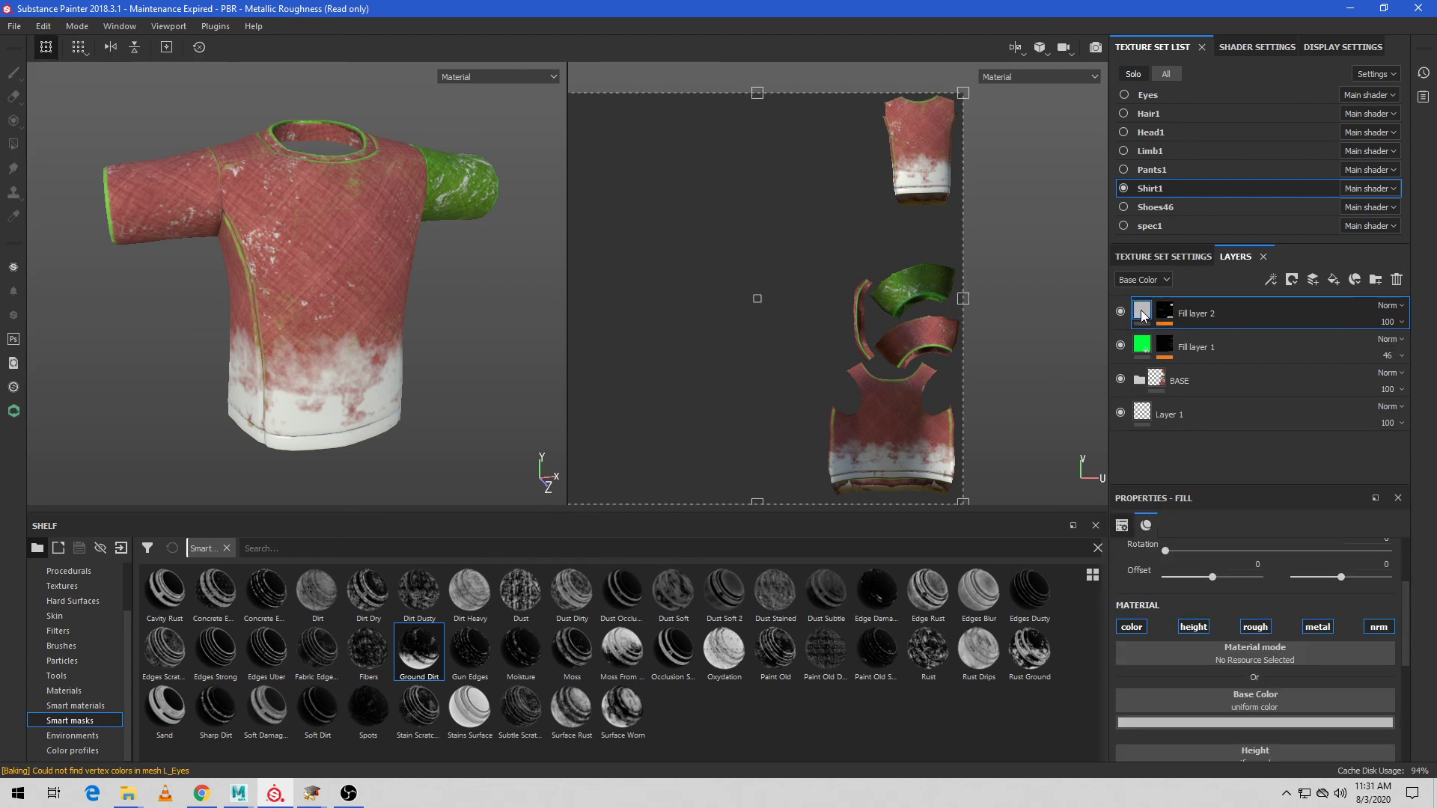
{"action": "left_click", "coordinate": [1389, 305]}
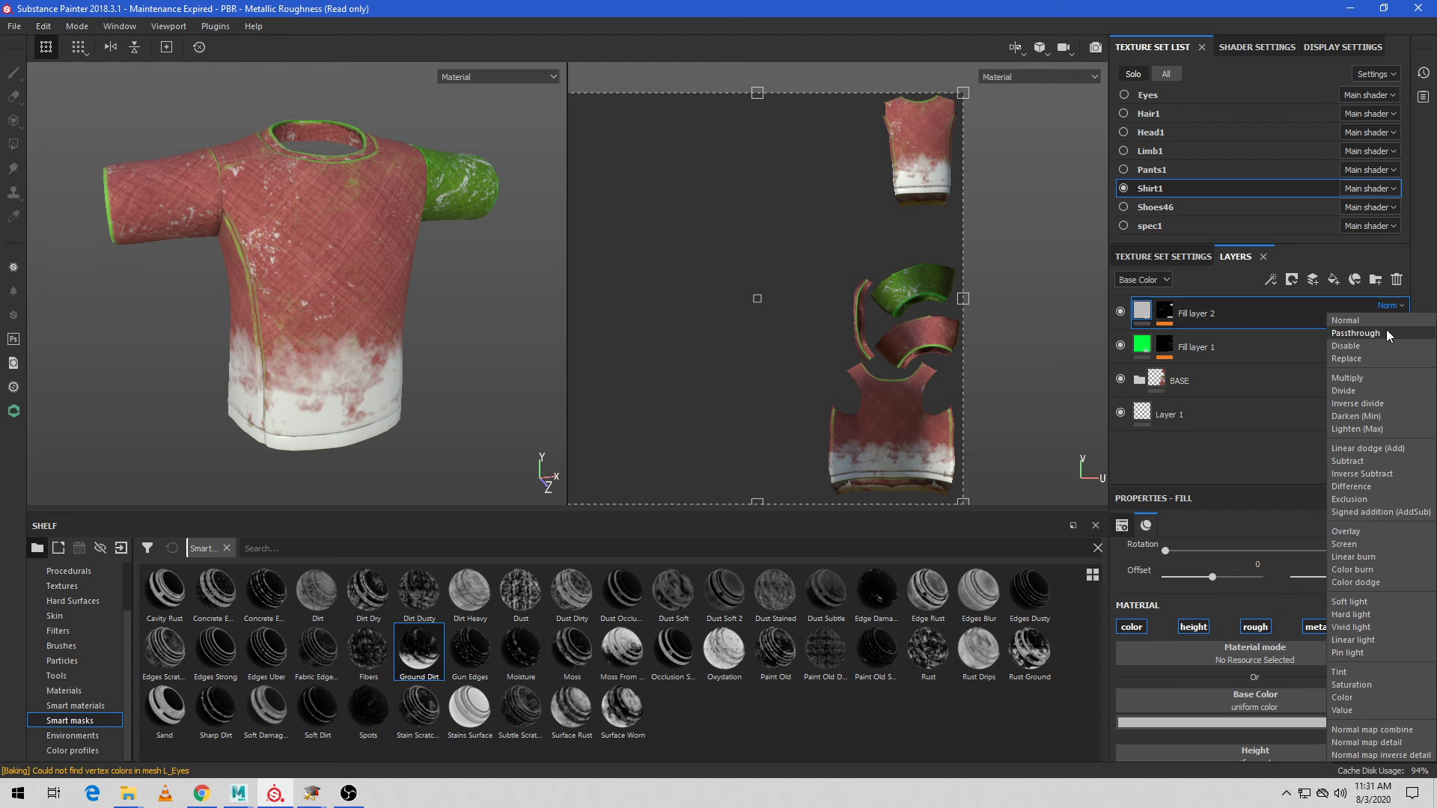
{"action": "left_click", "coordinate": [1357, 377]}
{"action": "mouse_move", "coordinate": [504, 355]}
{"action": "left_mouse_down", "text": "alt"}
{"action": "mouse_move", "coordinate": [509, 382]}
{"action": "mouse_move", "coordinate": [464, 375]}
{"action": "mouse_move", "coordinate": [532, 315]}
{"action": "mouse_move", "coordinate": [521, 334]}
{"action": "mouse_move", "coordinate": [459, 300]}
{"action": "mouse_move", "coordinate": [514, 334]}
{"action": "left_mouse_up", "text": "alt"}
Step: Disable the height, rough, metal and nrm channels of Fill layer 2, leaving only color
{"action": "left_click", "coordinate": [1194, 626]}
{"action": "left_click", "coordinate": [1255, 627]}
{"action": "left_click", "coordinate": [1331, 629]}
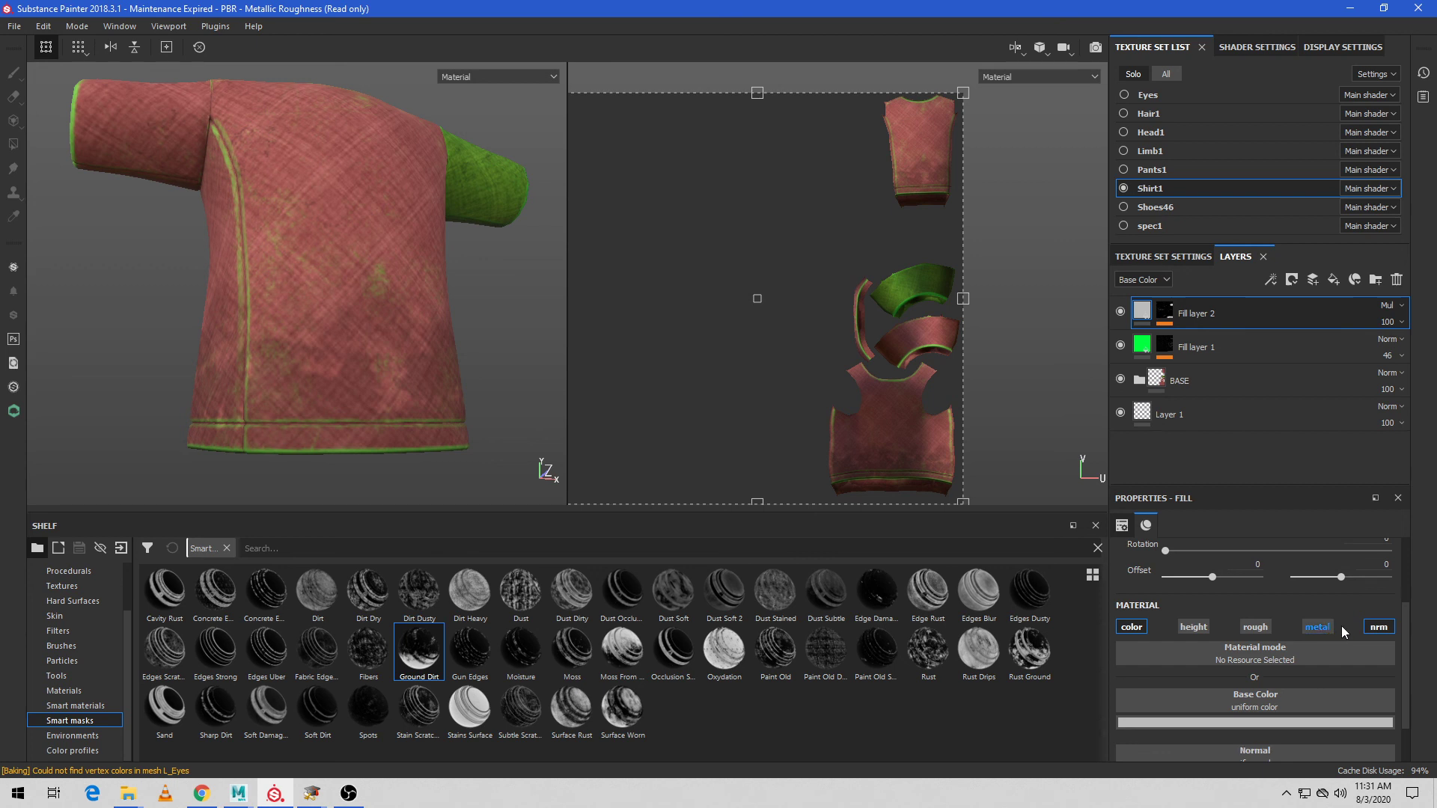
{"action": "left_click", "coordinate": [1376, 631]}
{"action": "mouse_move", "coordinate": [438, 335]}
{"action": "left_mouse_down", "text": "alt"}
{"action": "mouse_move", "coordinate": [488, 327]}
{"action": "mouse_move", "coordinate": [449, 282]}
{"action": "mouse_move", "coordinate": [462, 321]}
{"action": "left_mouse_up", "text": "alt"}
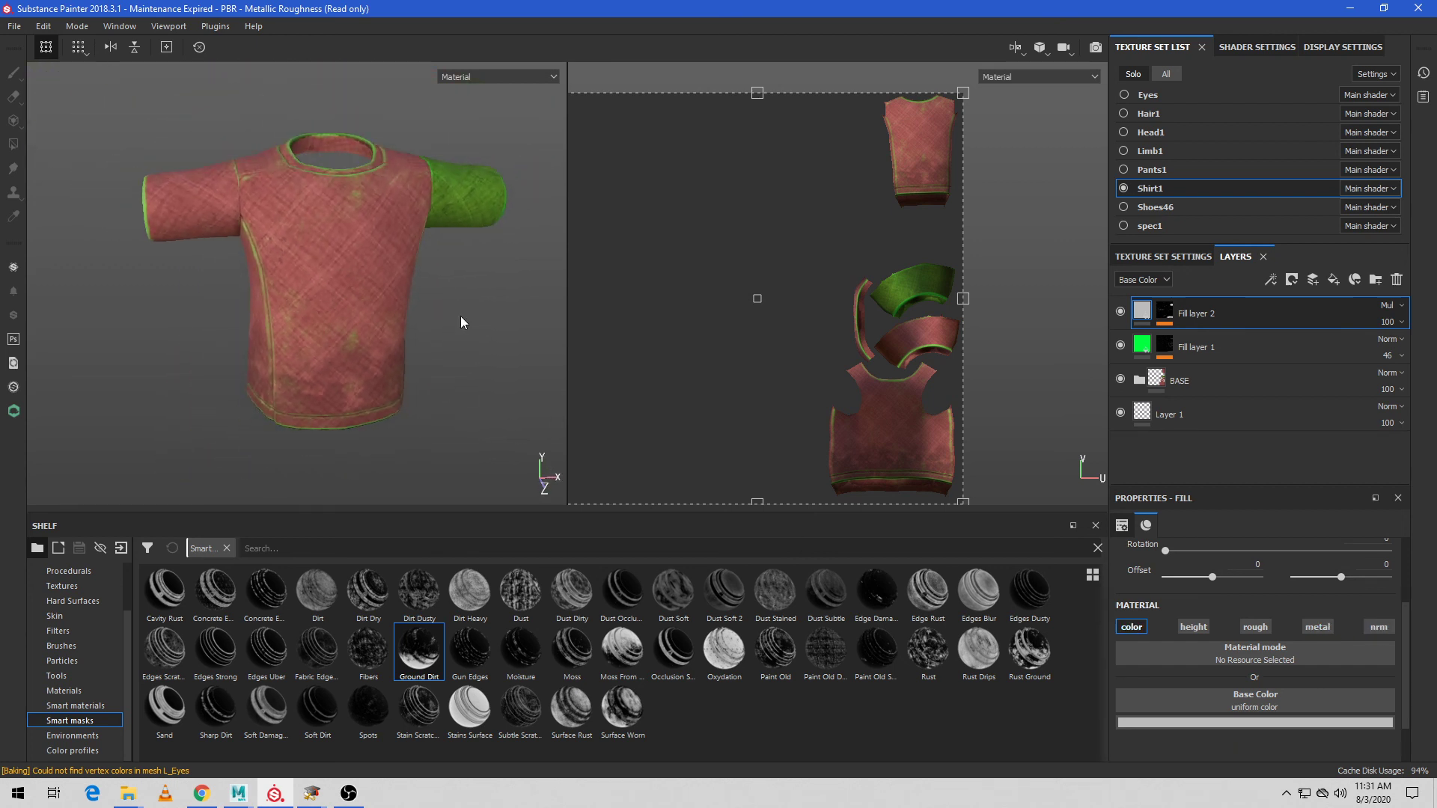
Step: Open the Mask Editor generator of Fill layer 2's mask and examine its parameters and the dirt effect around the shirt
{"action": "left_click", "coordinate": [1164, 311]}
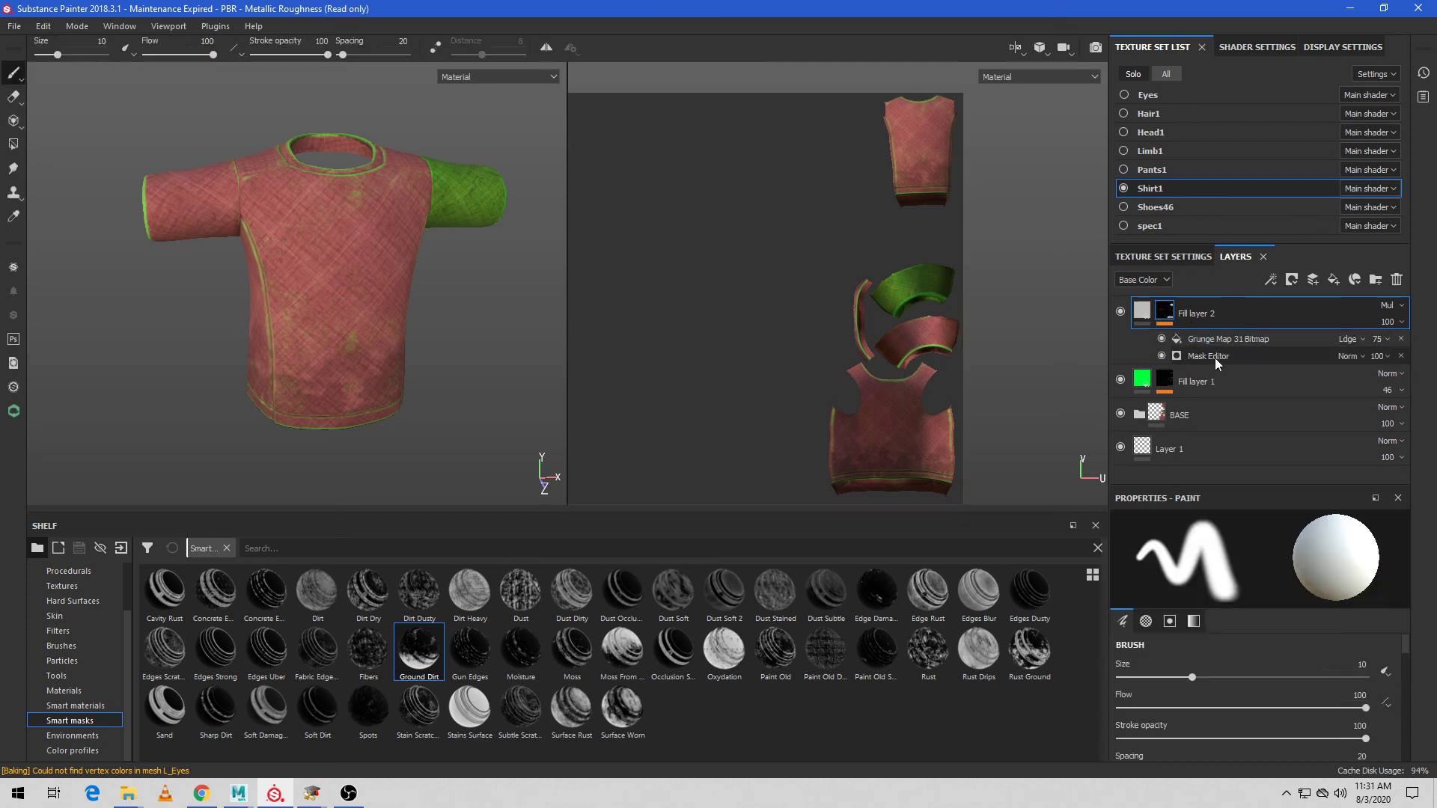
{"action": "left_click", "coordinate": [1205, 356]}
{"action": "scroll", "coordinate": [1259, 695], "scroll_direction": "down", "scroll_amount": 2}
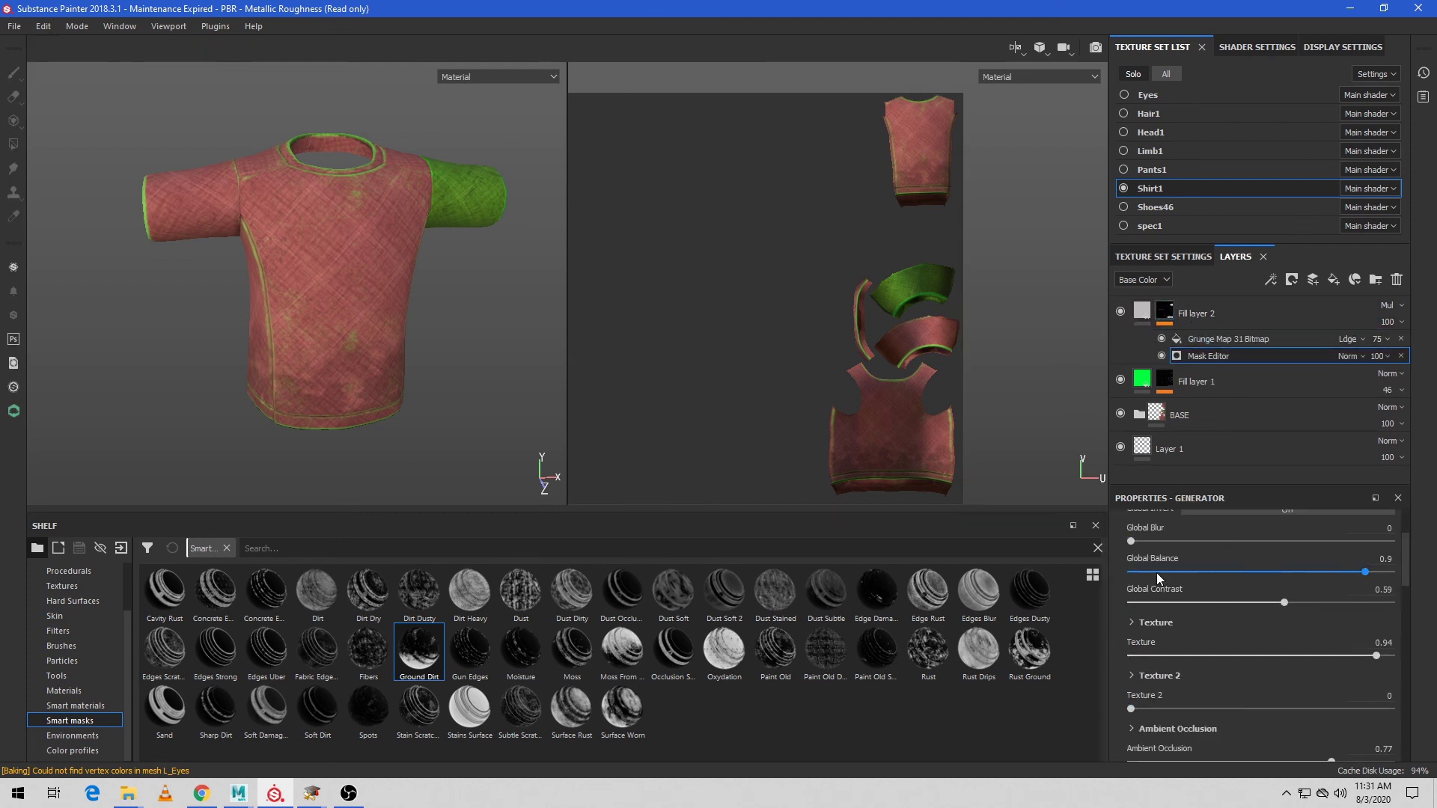
{"action": "scroll", "coordinate": [1264, 594], "scroll_direction": "up", "scroll_amount": 2}
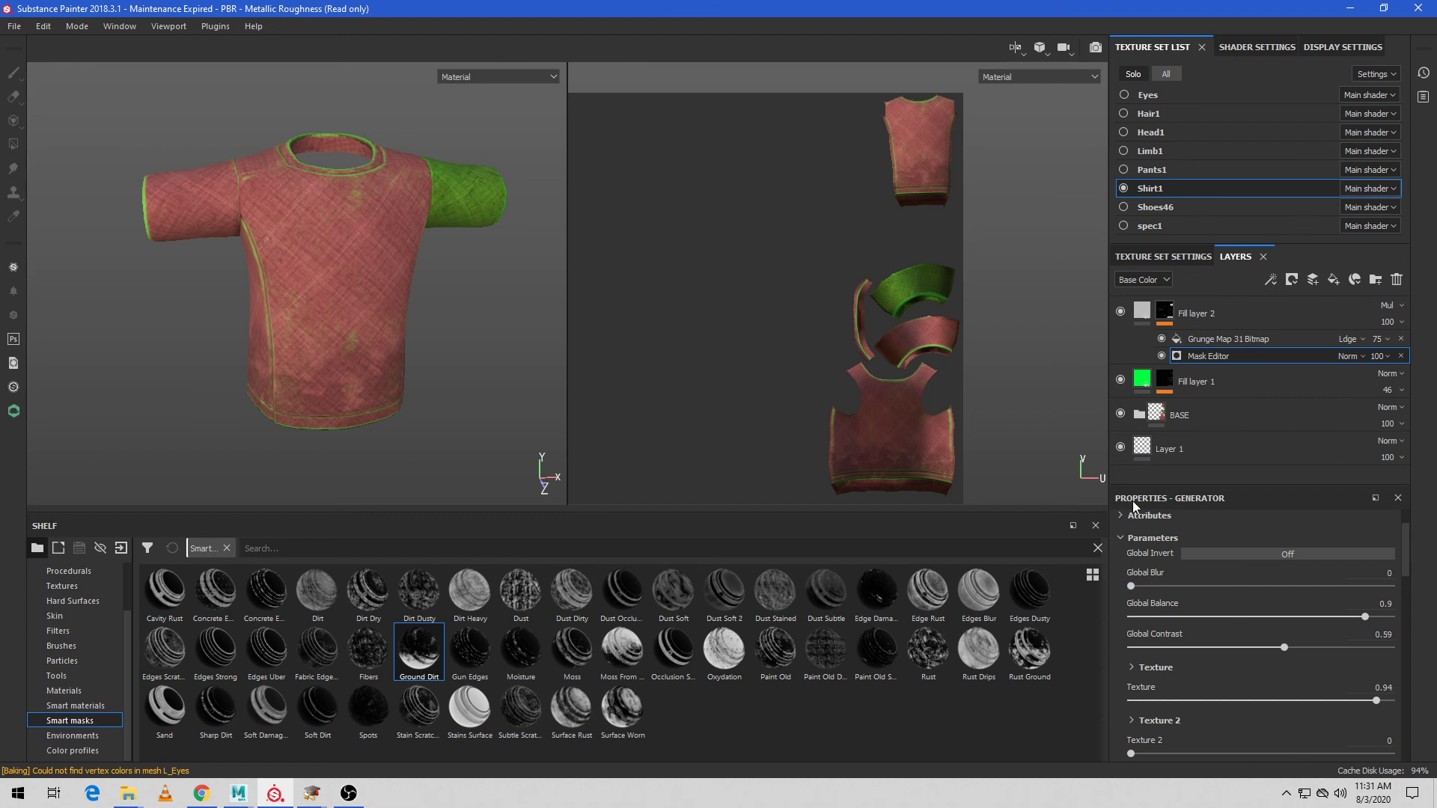
{"action": "left_click_drag", "start_coordinate": [383, 298], "coordinate": [458, 342], "text": "alt"}
{"action": "middle_click_drag", "start_coordinate": [459, 371], "coordinate": [479, 373], "text": "alt"}
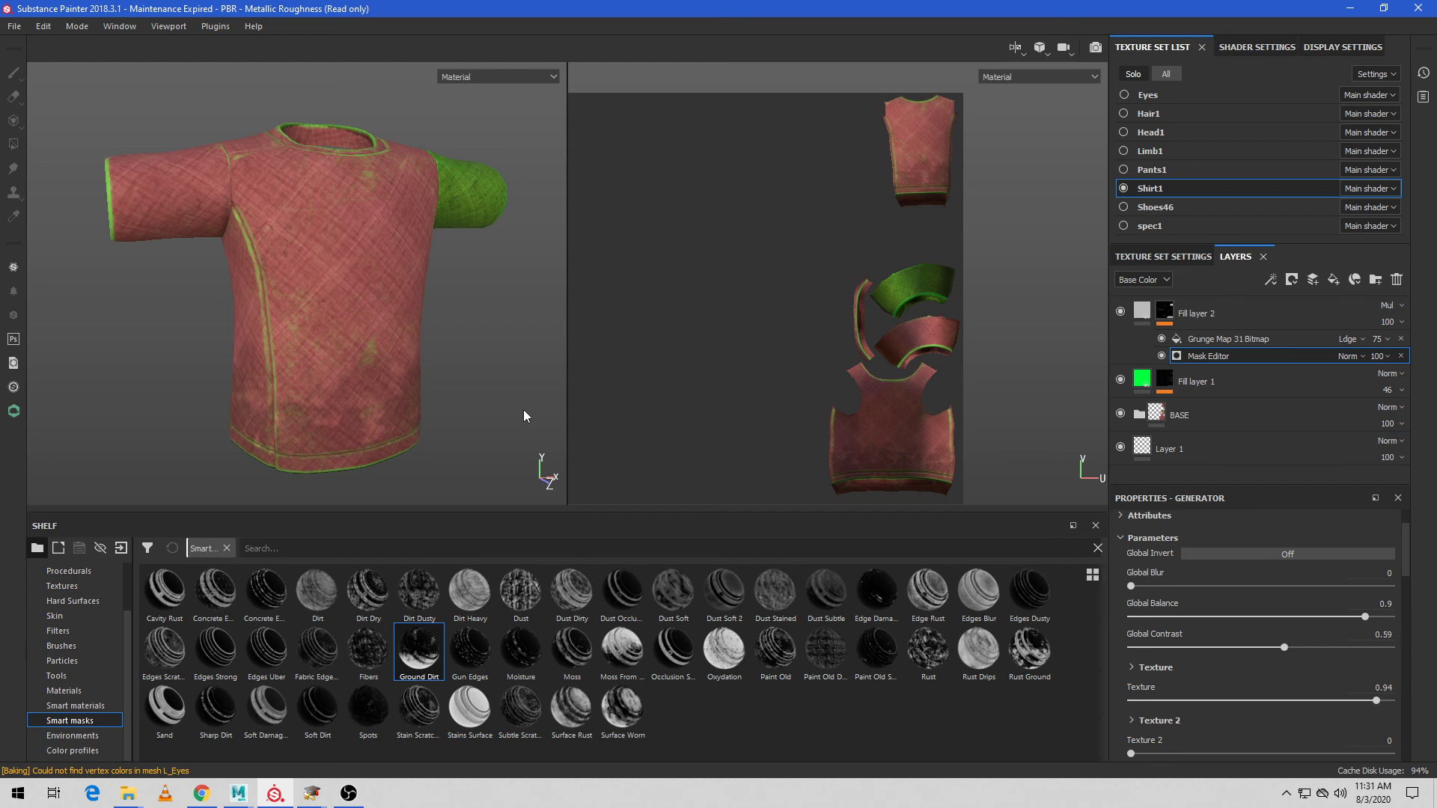
{"action": "left_click_drag", "start_coordinate": [494, 465], "coordinate": [416, 373], "text": "alt"}
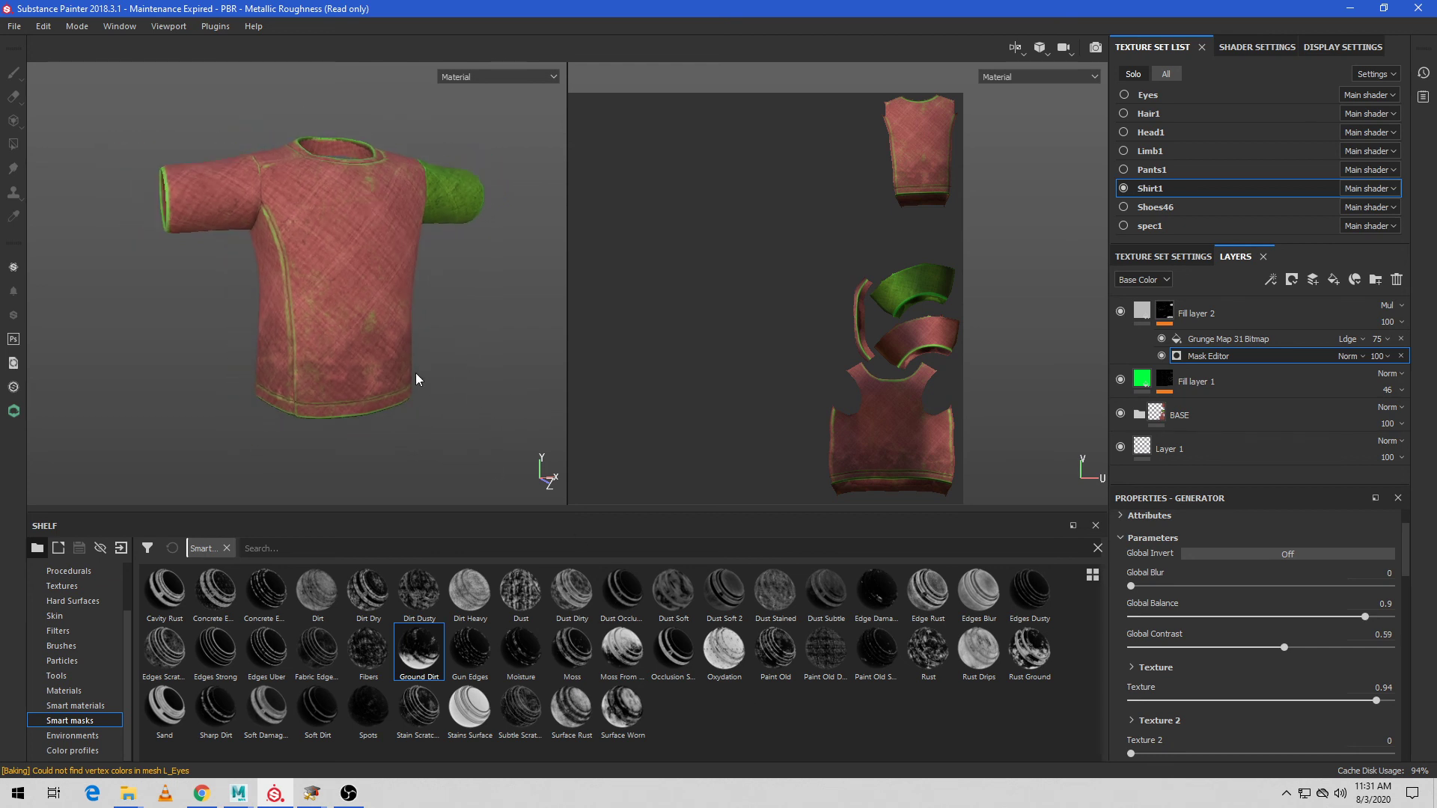
{"action": "middle_click_drag", "start_coordinate": [455, 397], "coordinate": [460, 404], "text": "alt"}
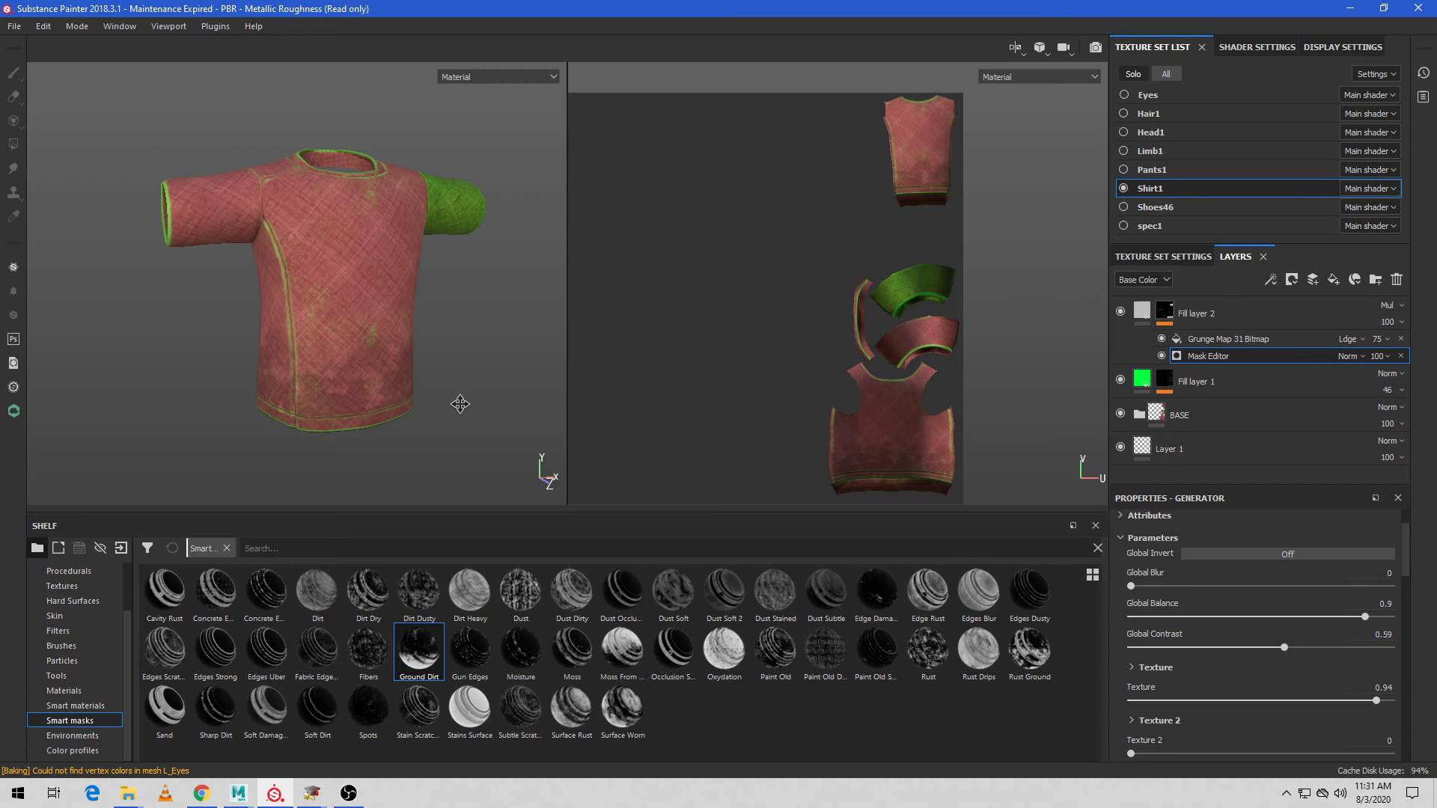